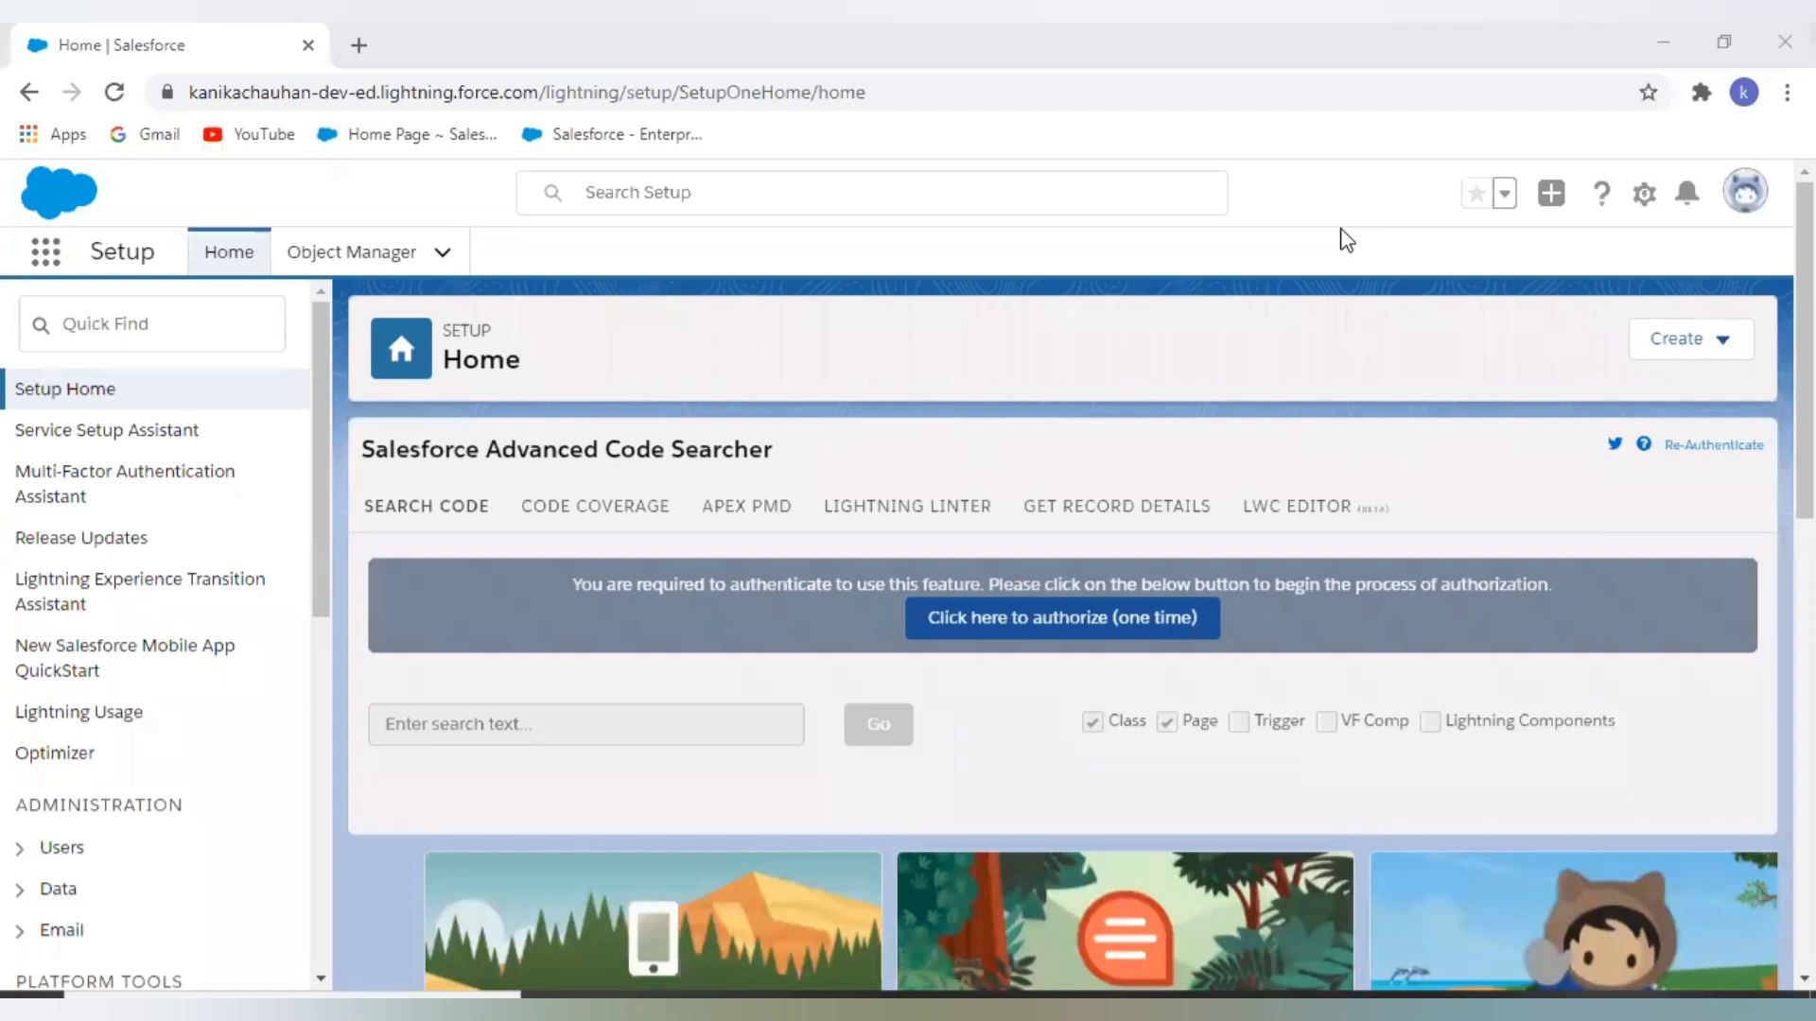
In Object Manager, find the Contact object and open its Fields & Relationships
click(52, 264)
click(367, 271)
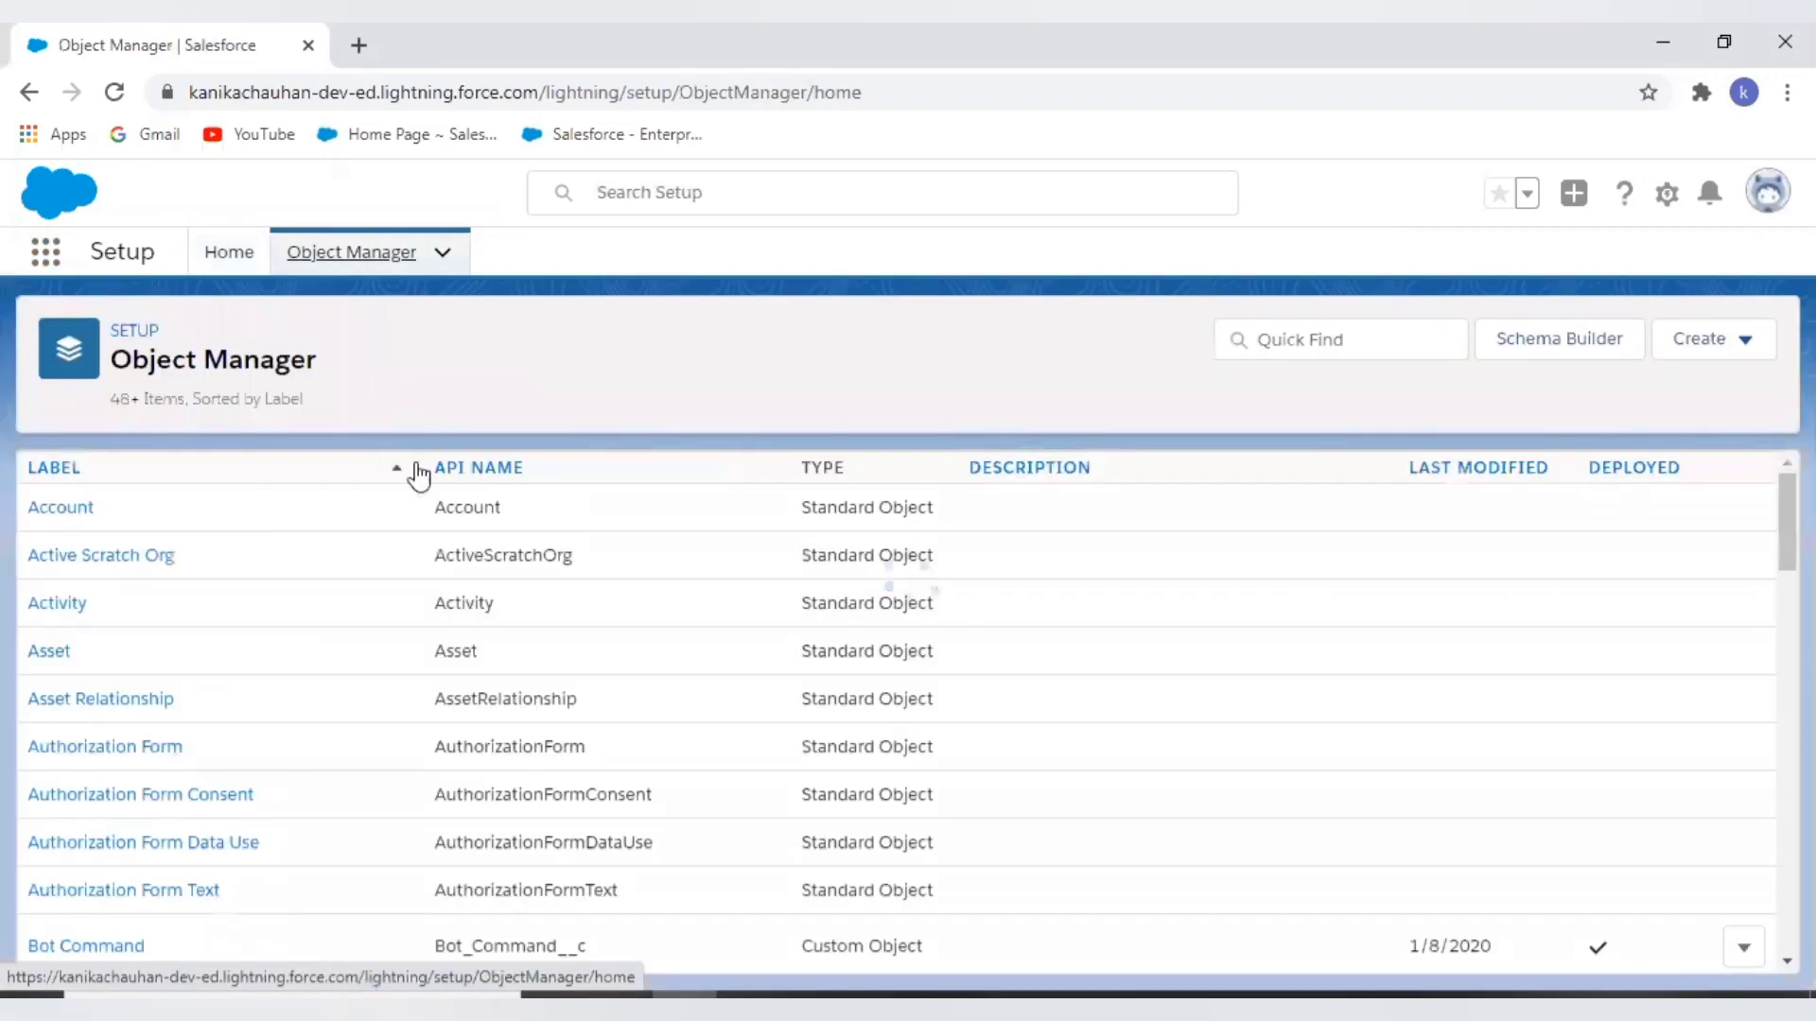
click(1307, 343)
text(c)
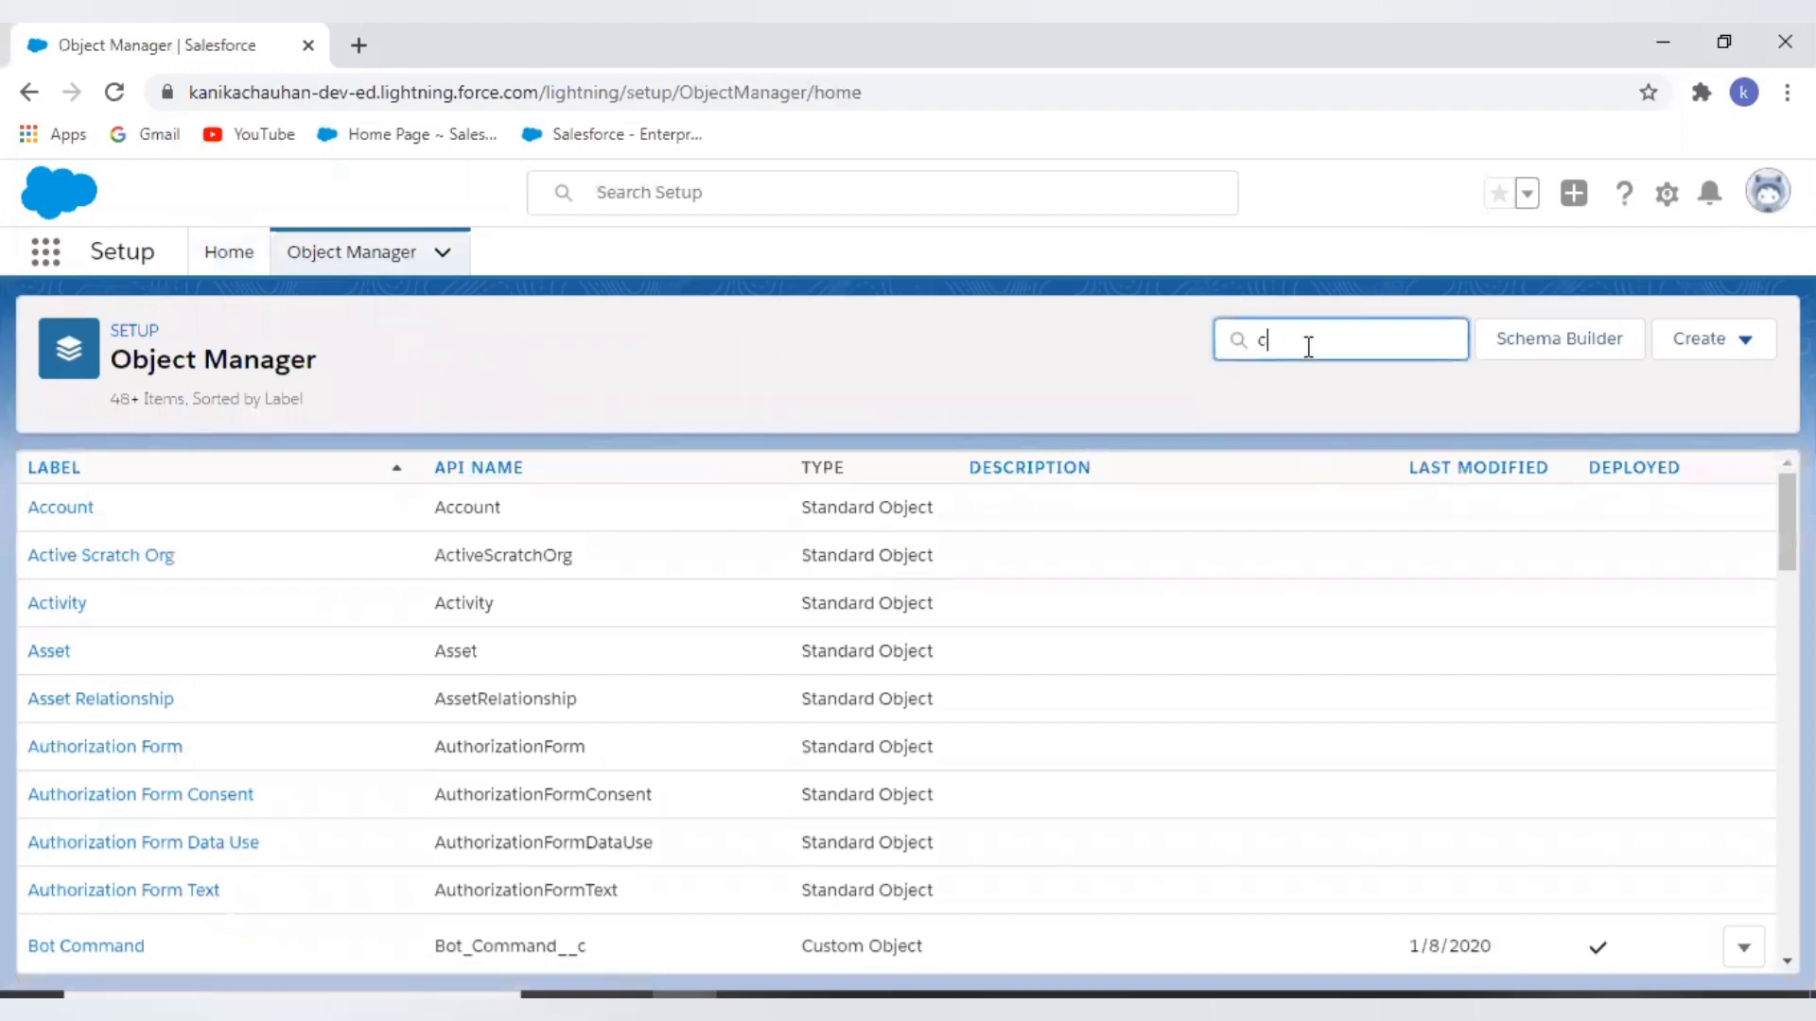
text(ontact)
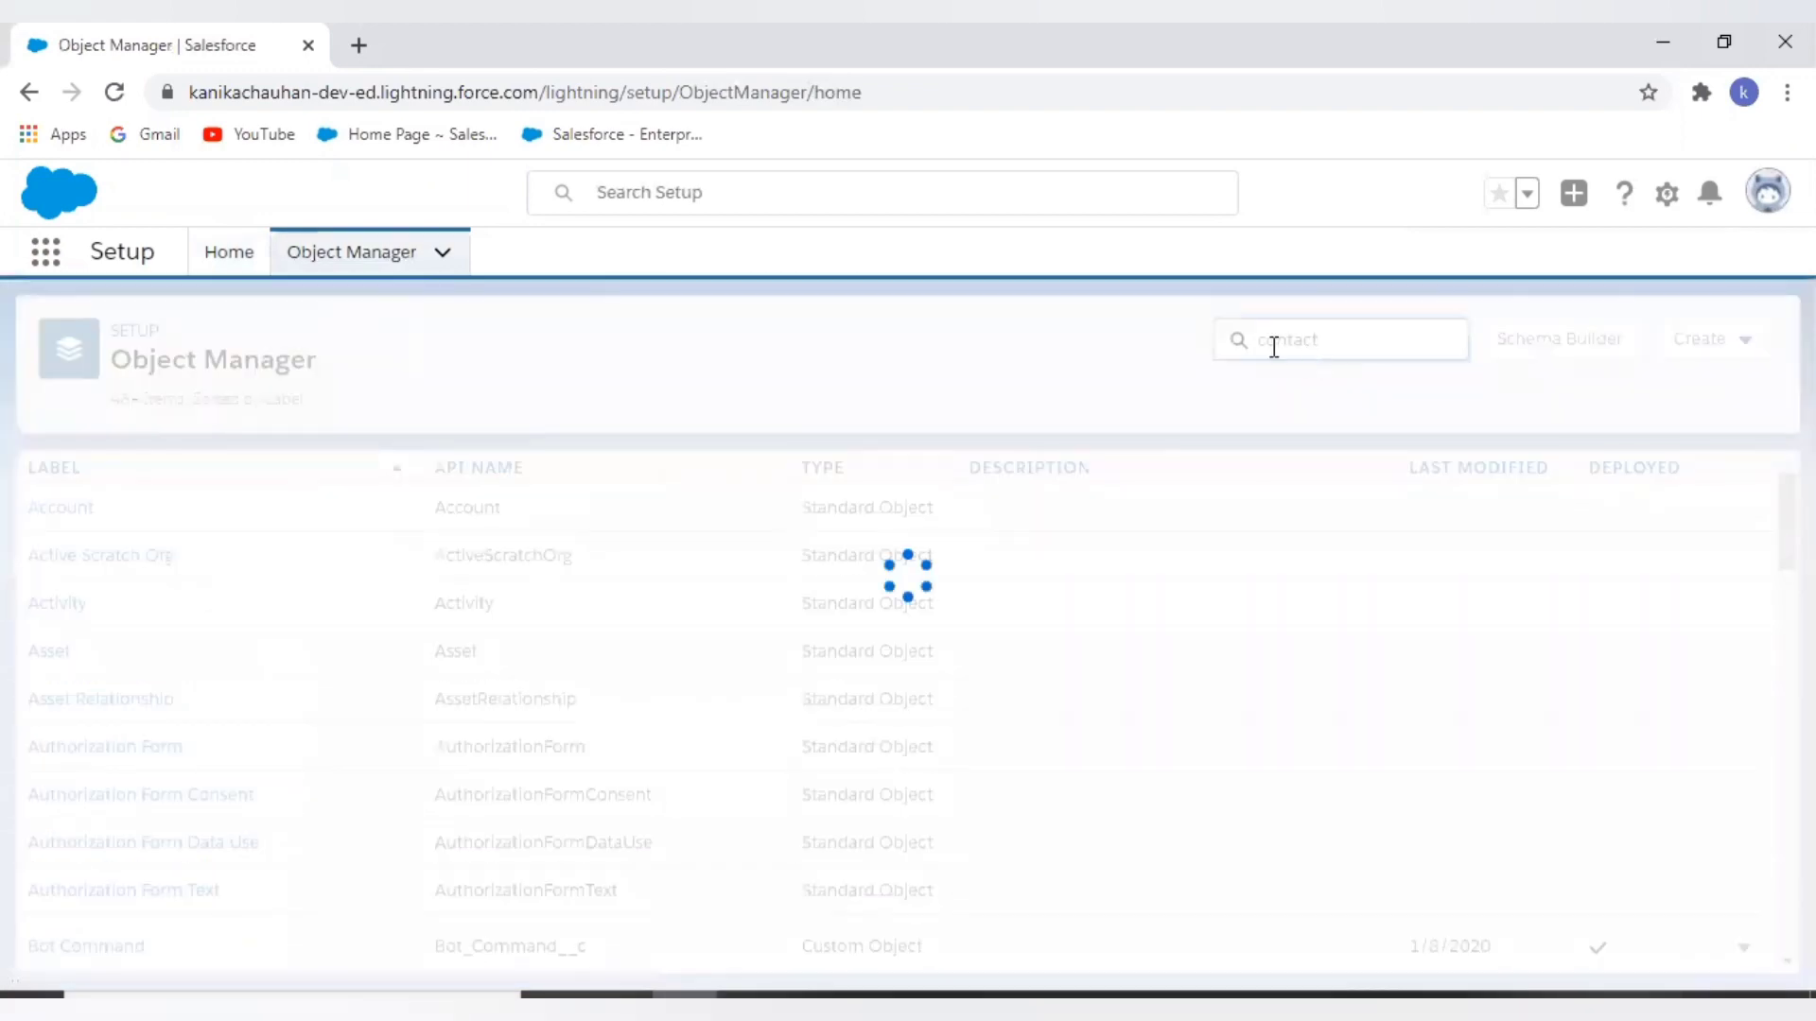
click(47, 514)
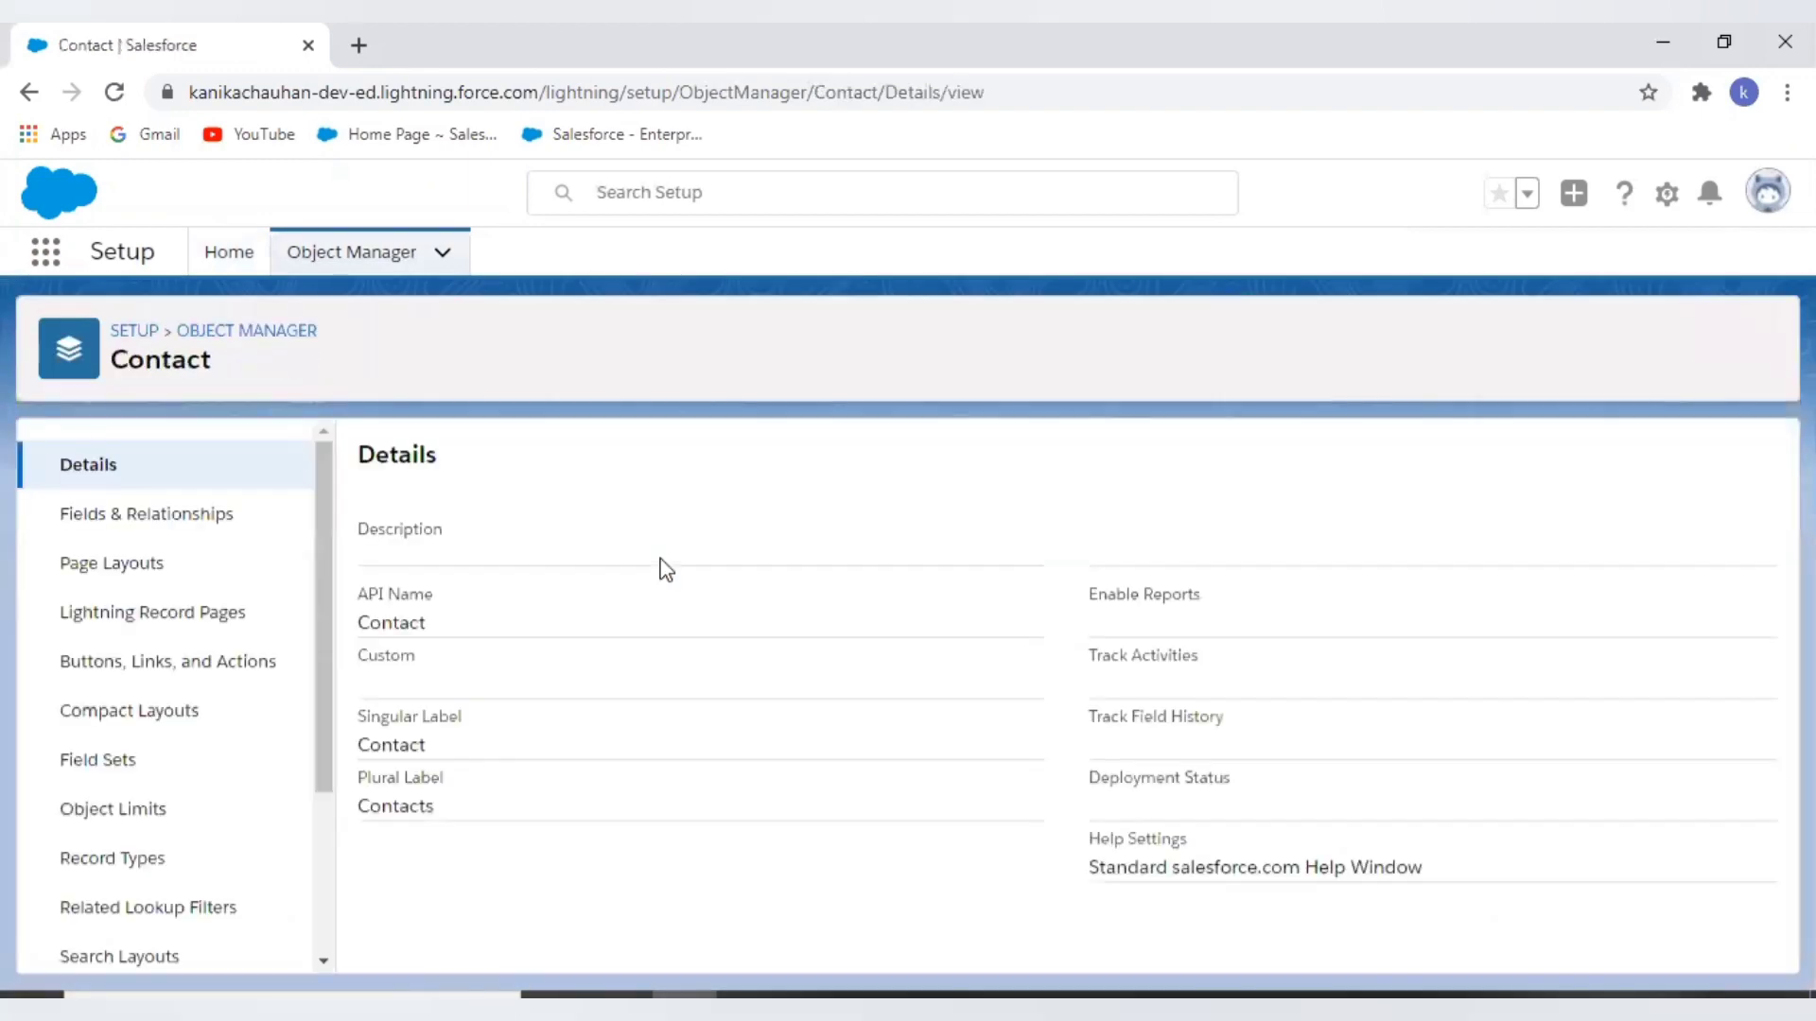
click(249, 529)
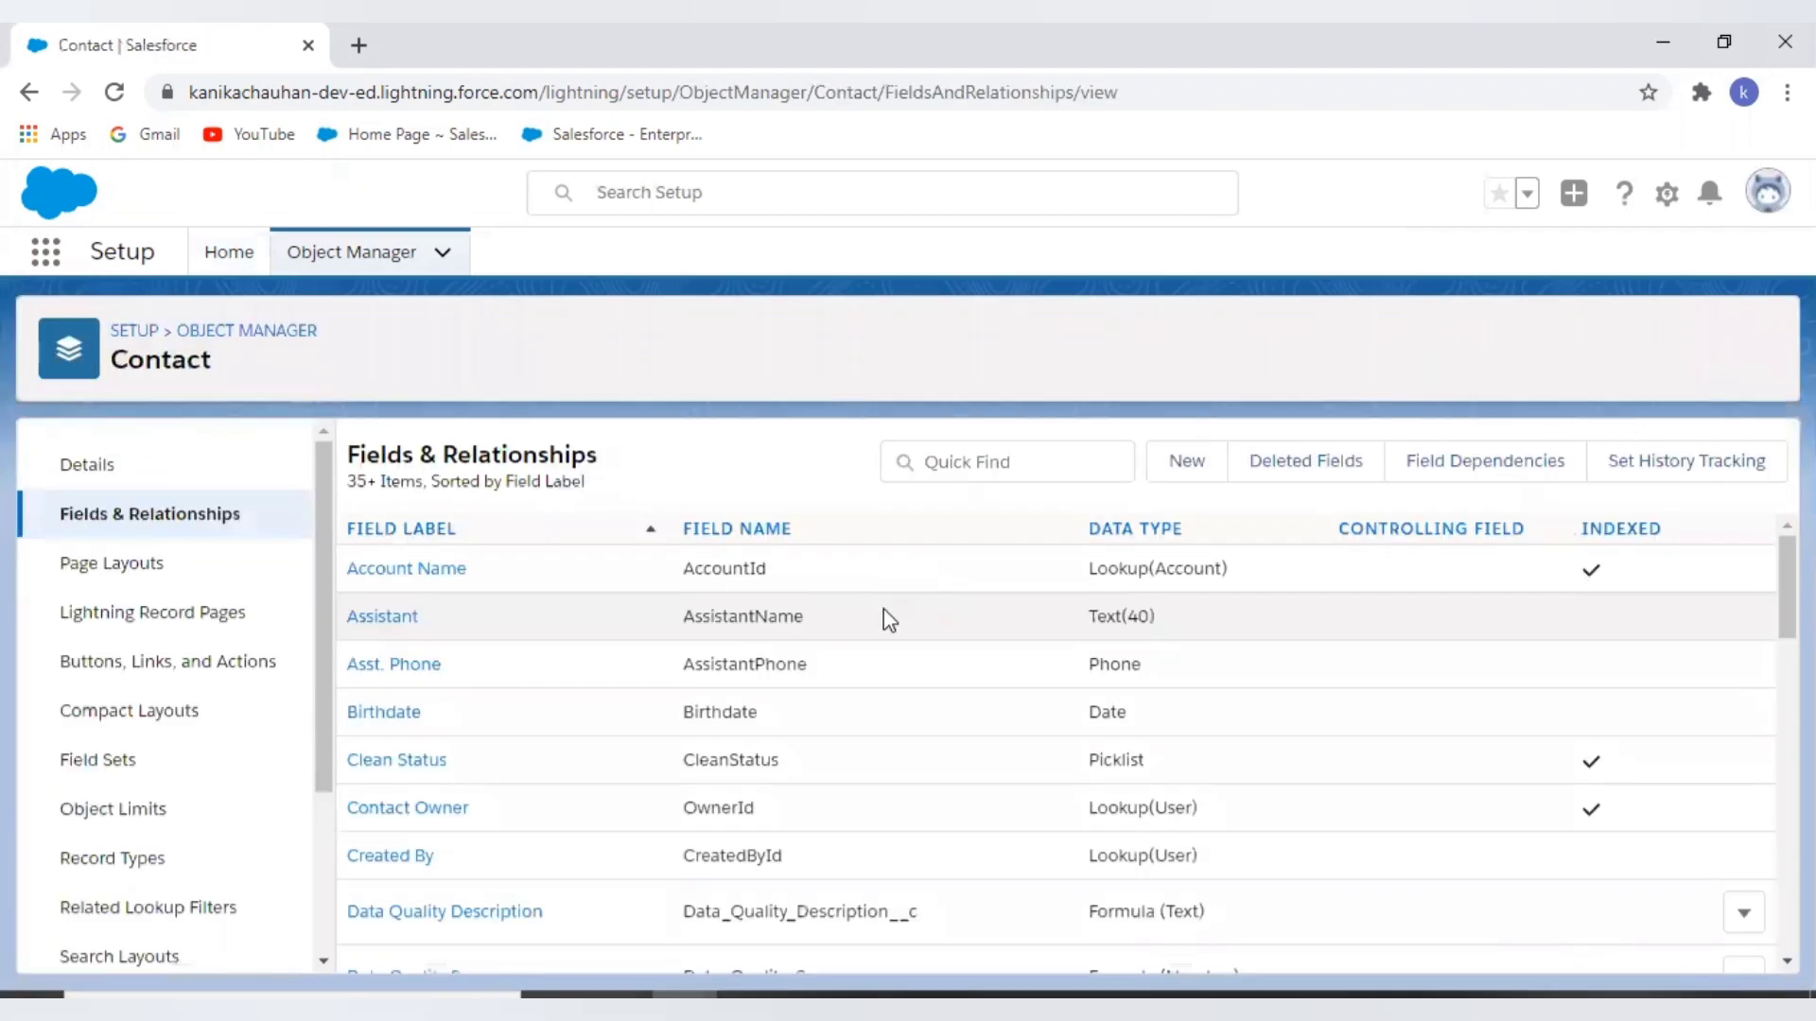
Start a new custom field on Contact with the Formula data type and proceed
click(1185, 463)
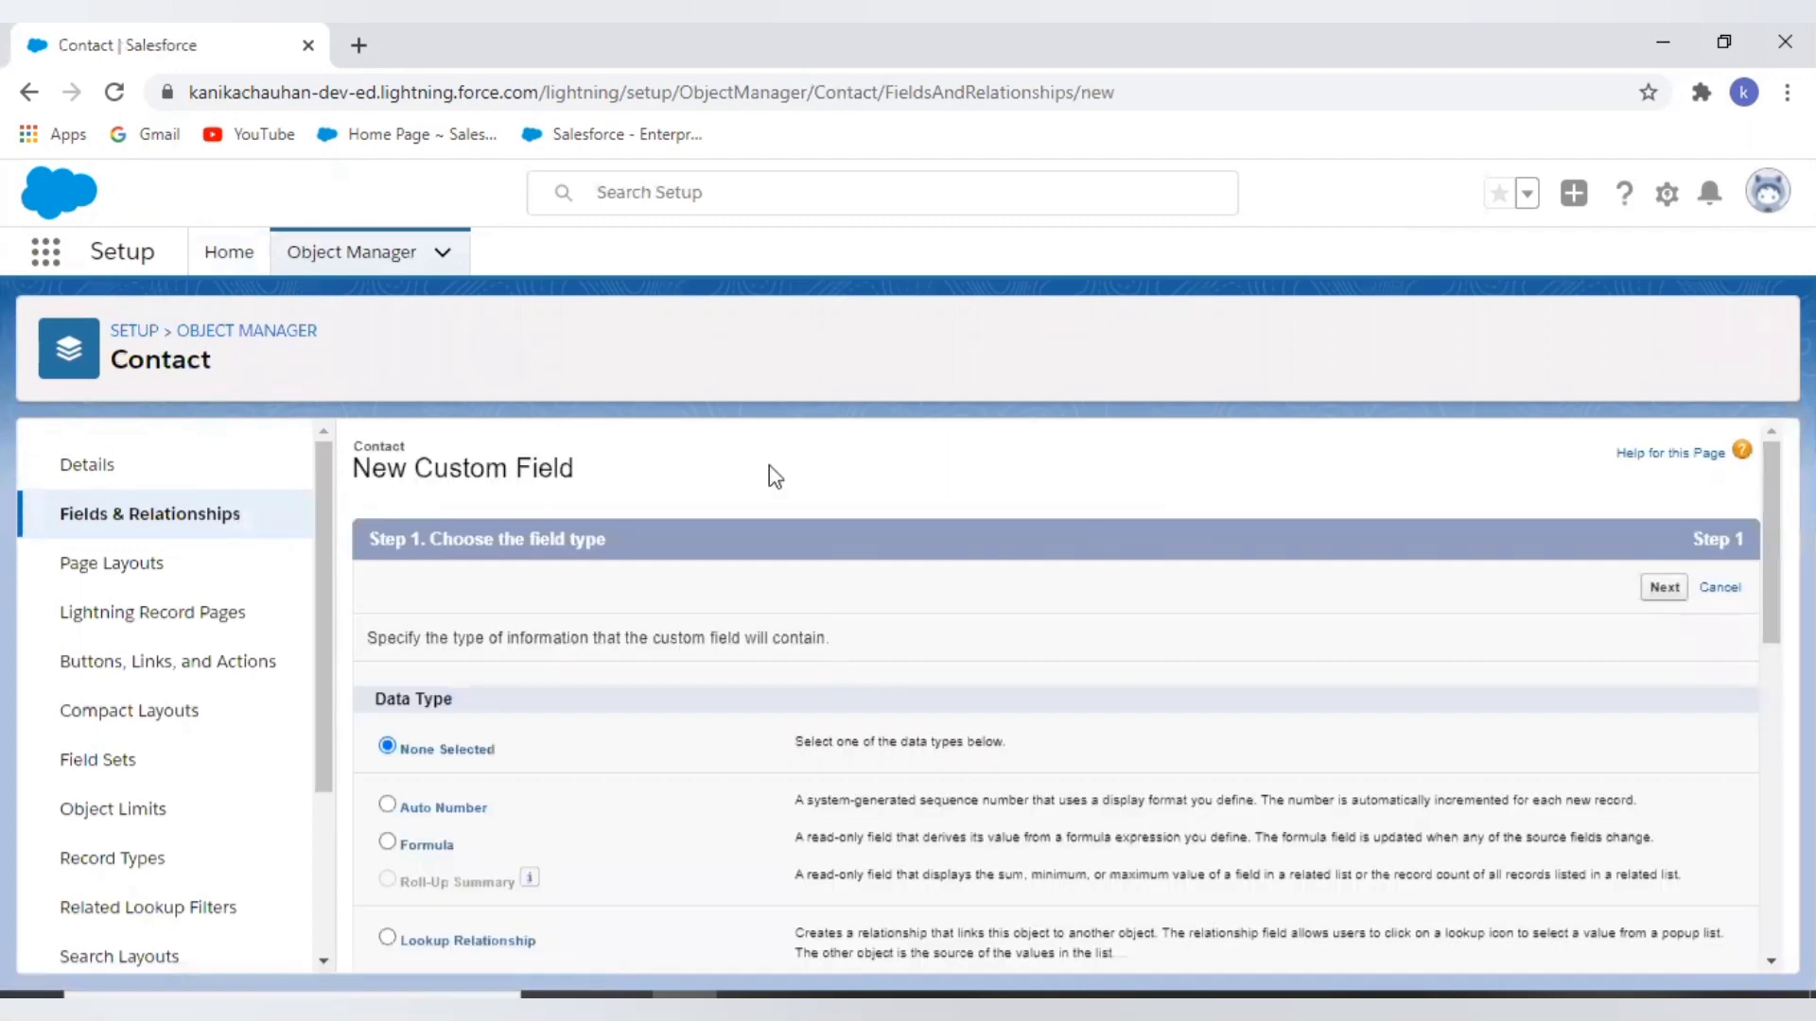
scroll(1202, 620, down, 1)
scroll(1209, 632, down, 3)
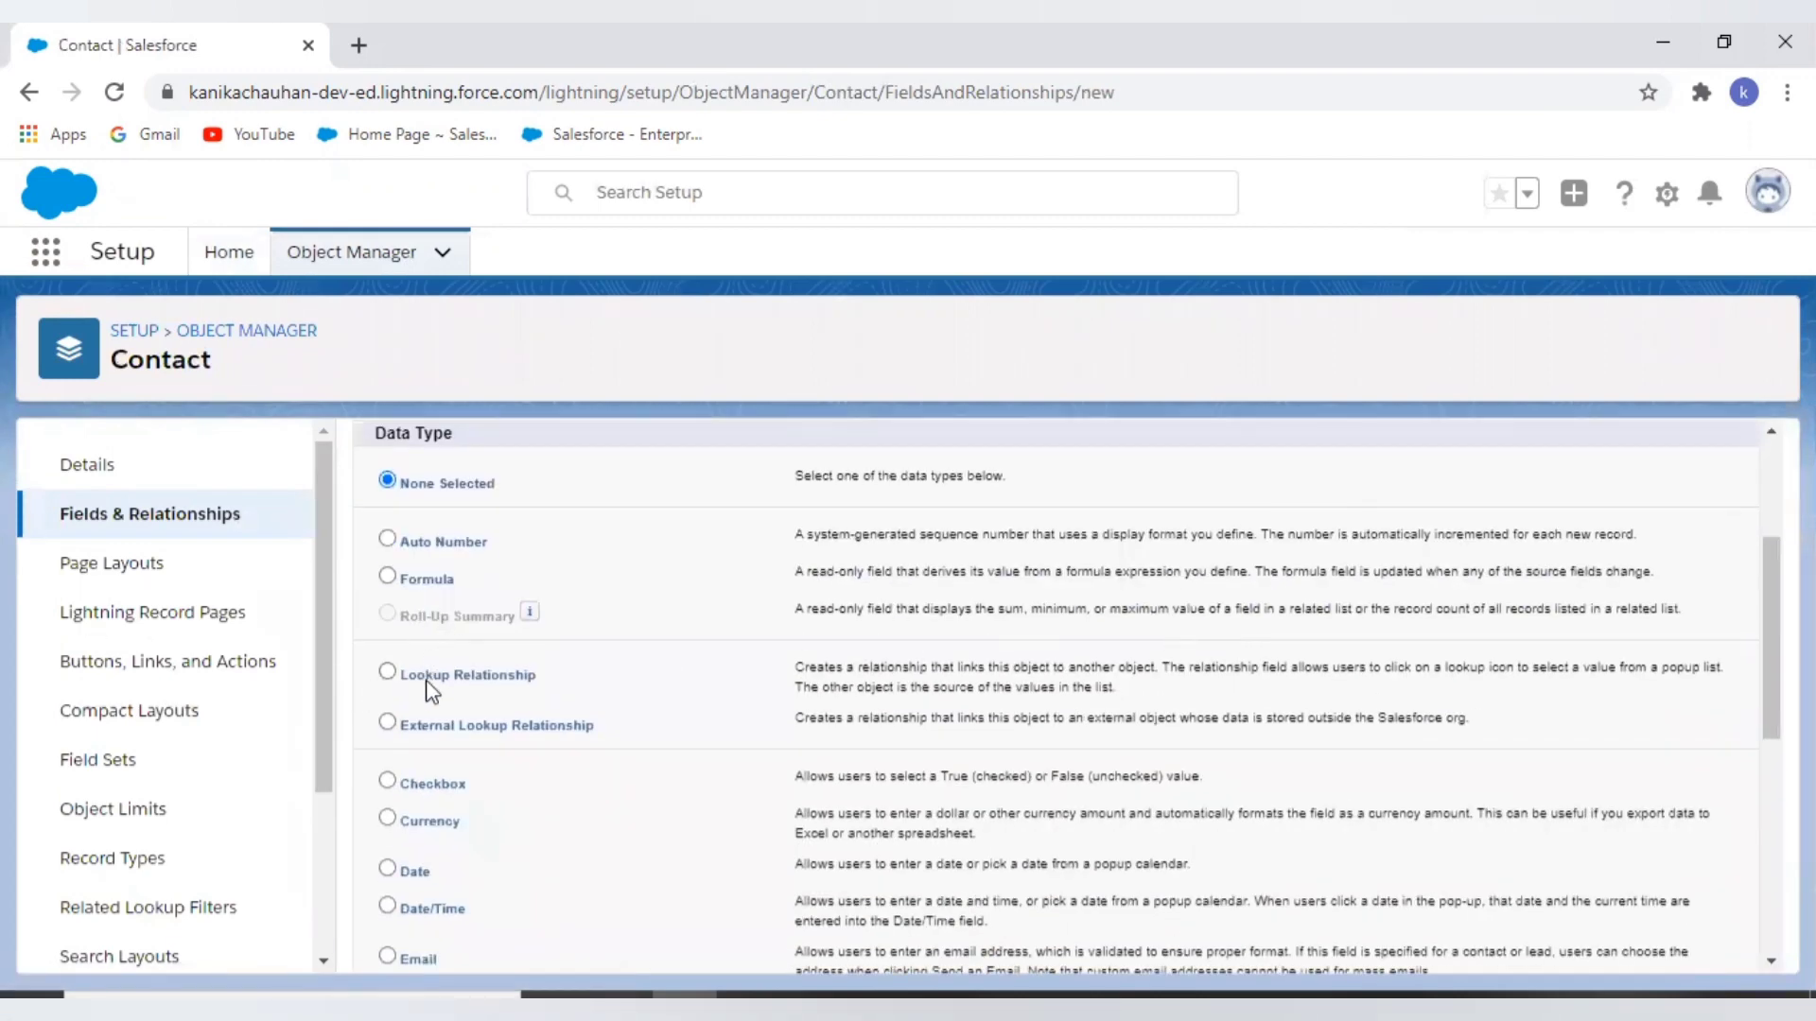
drag(409, 579, 461, 586)
click(782, 588)
drag(785, 575, 1649, 588)
click(1611, 583)
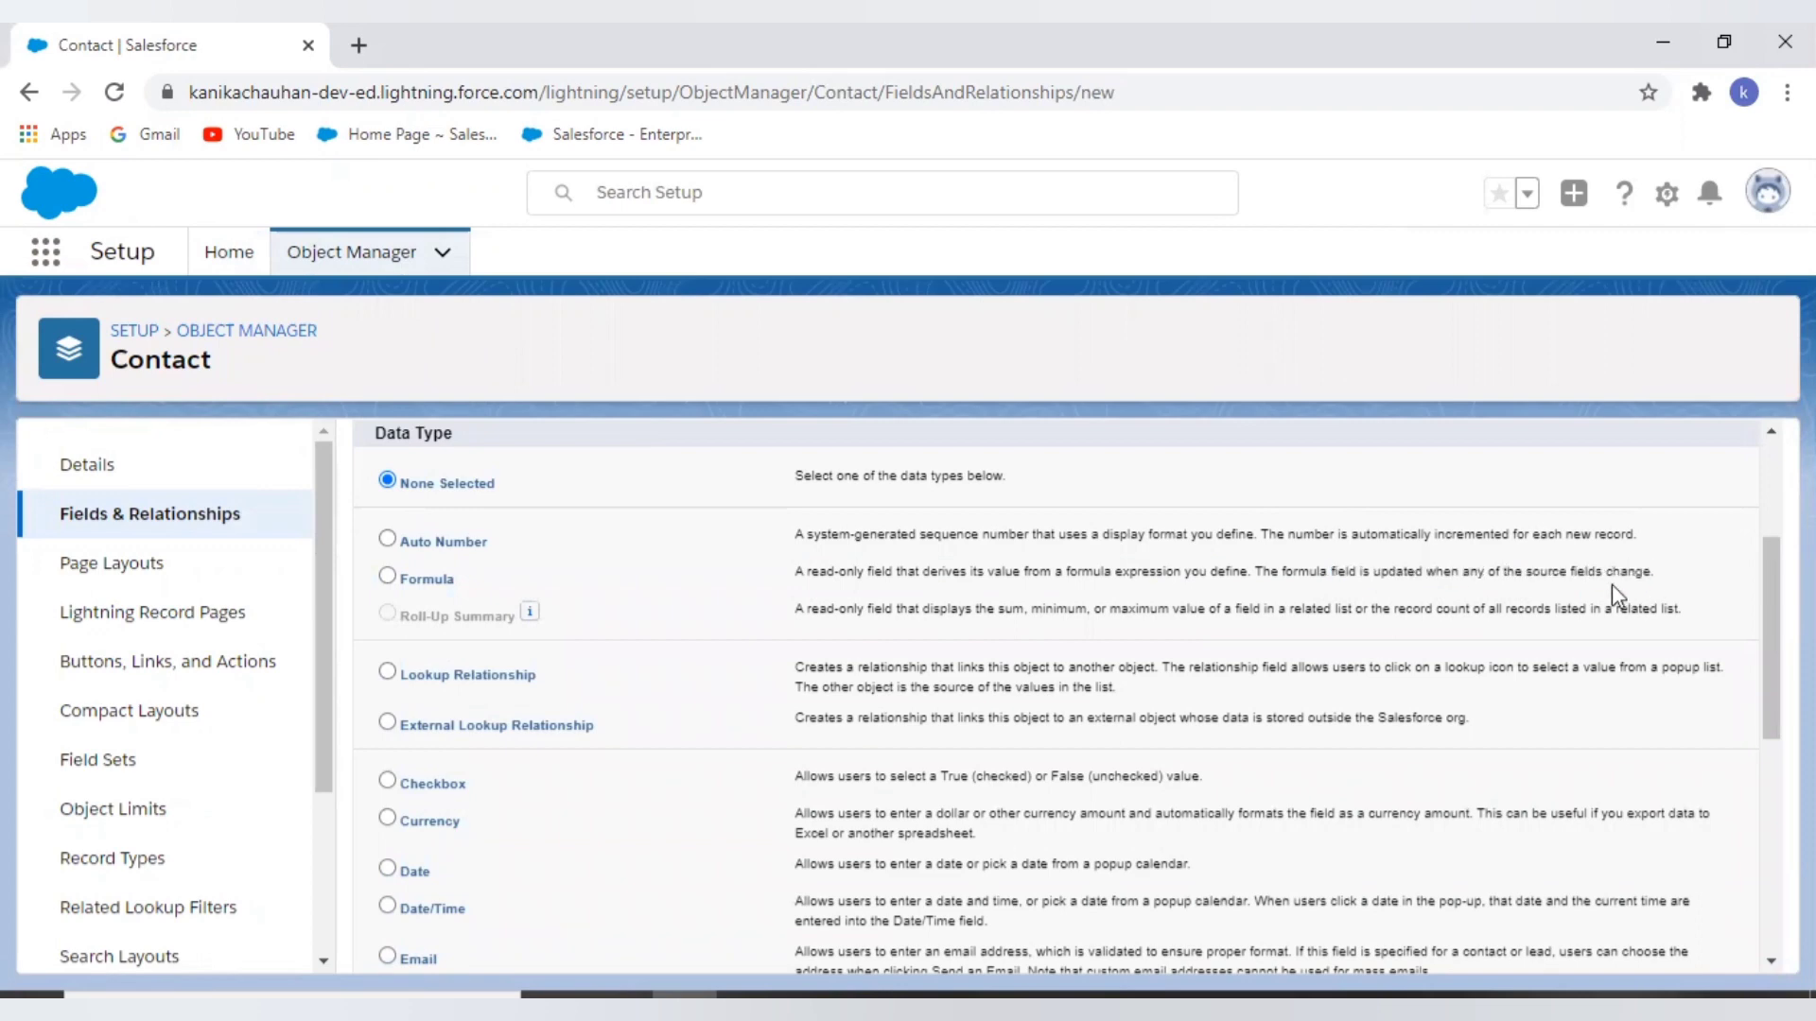
click(388, 576)
scroll(1613, 640, up, 3)
click(1664, 588)
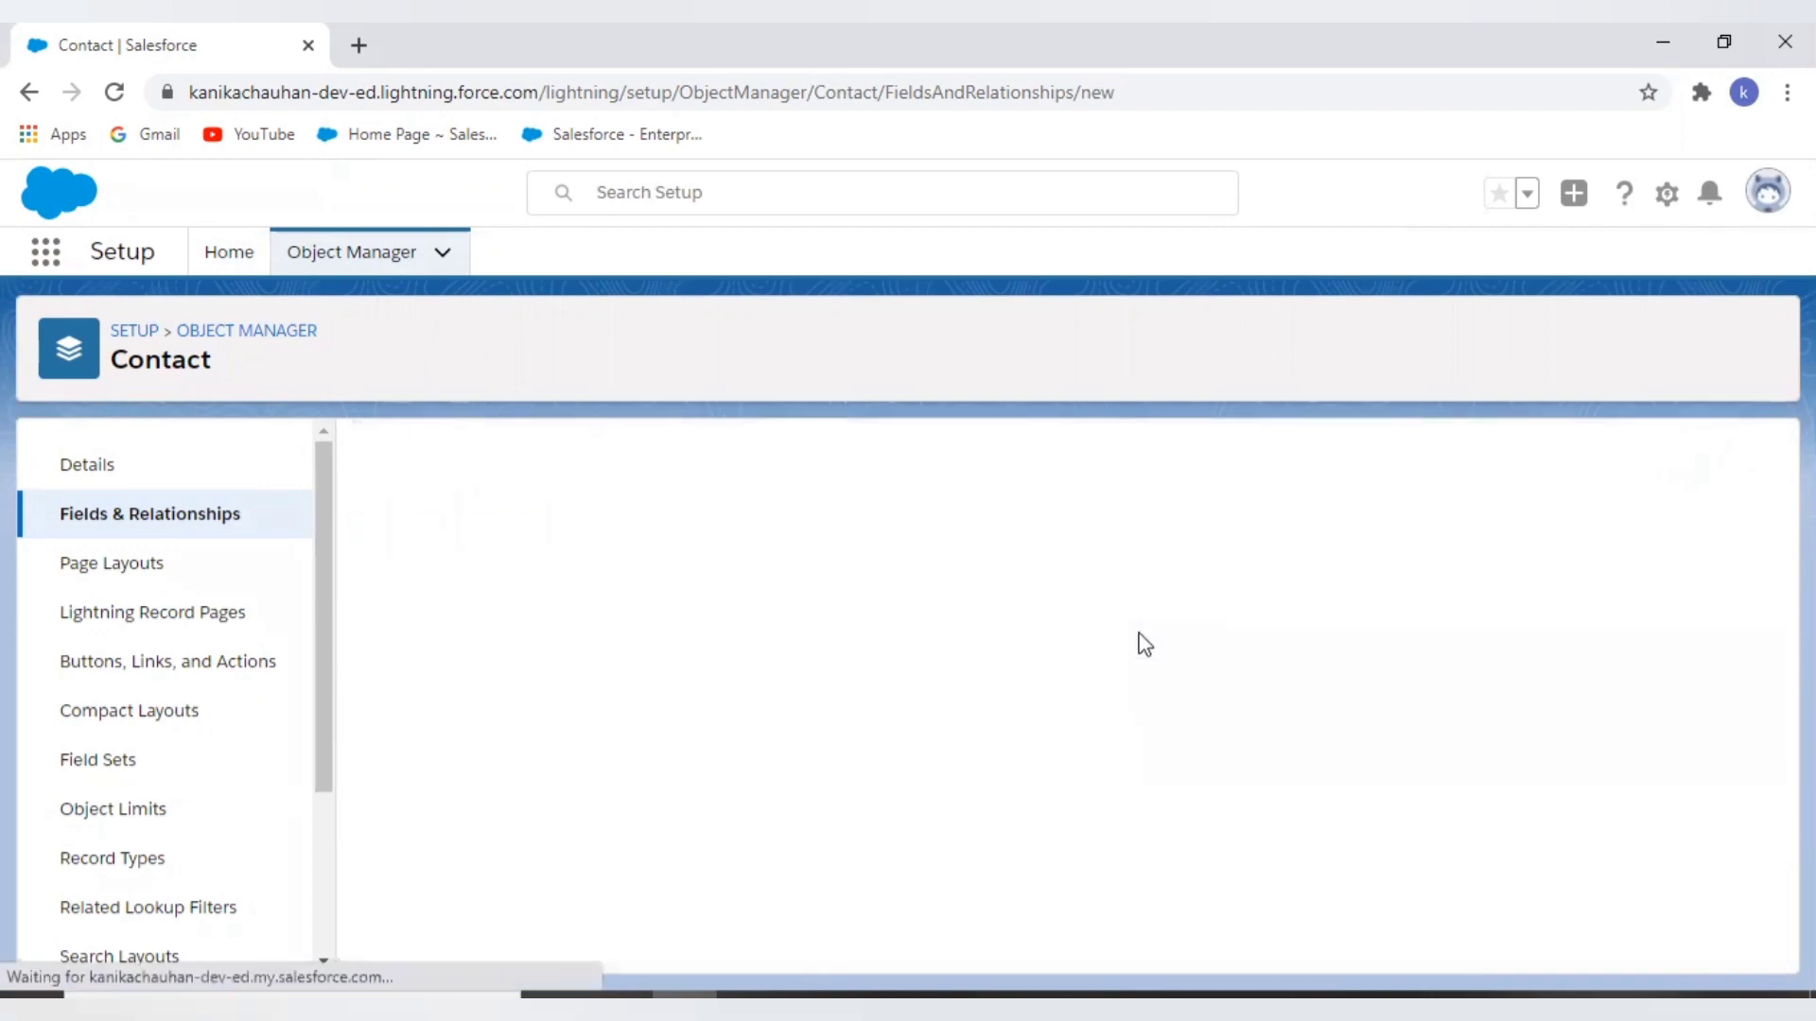
Enter Calc_formula as the field label so the field name fills in
click(668, 653)
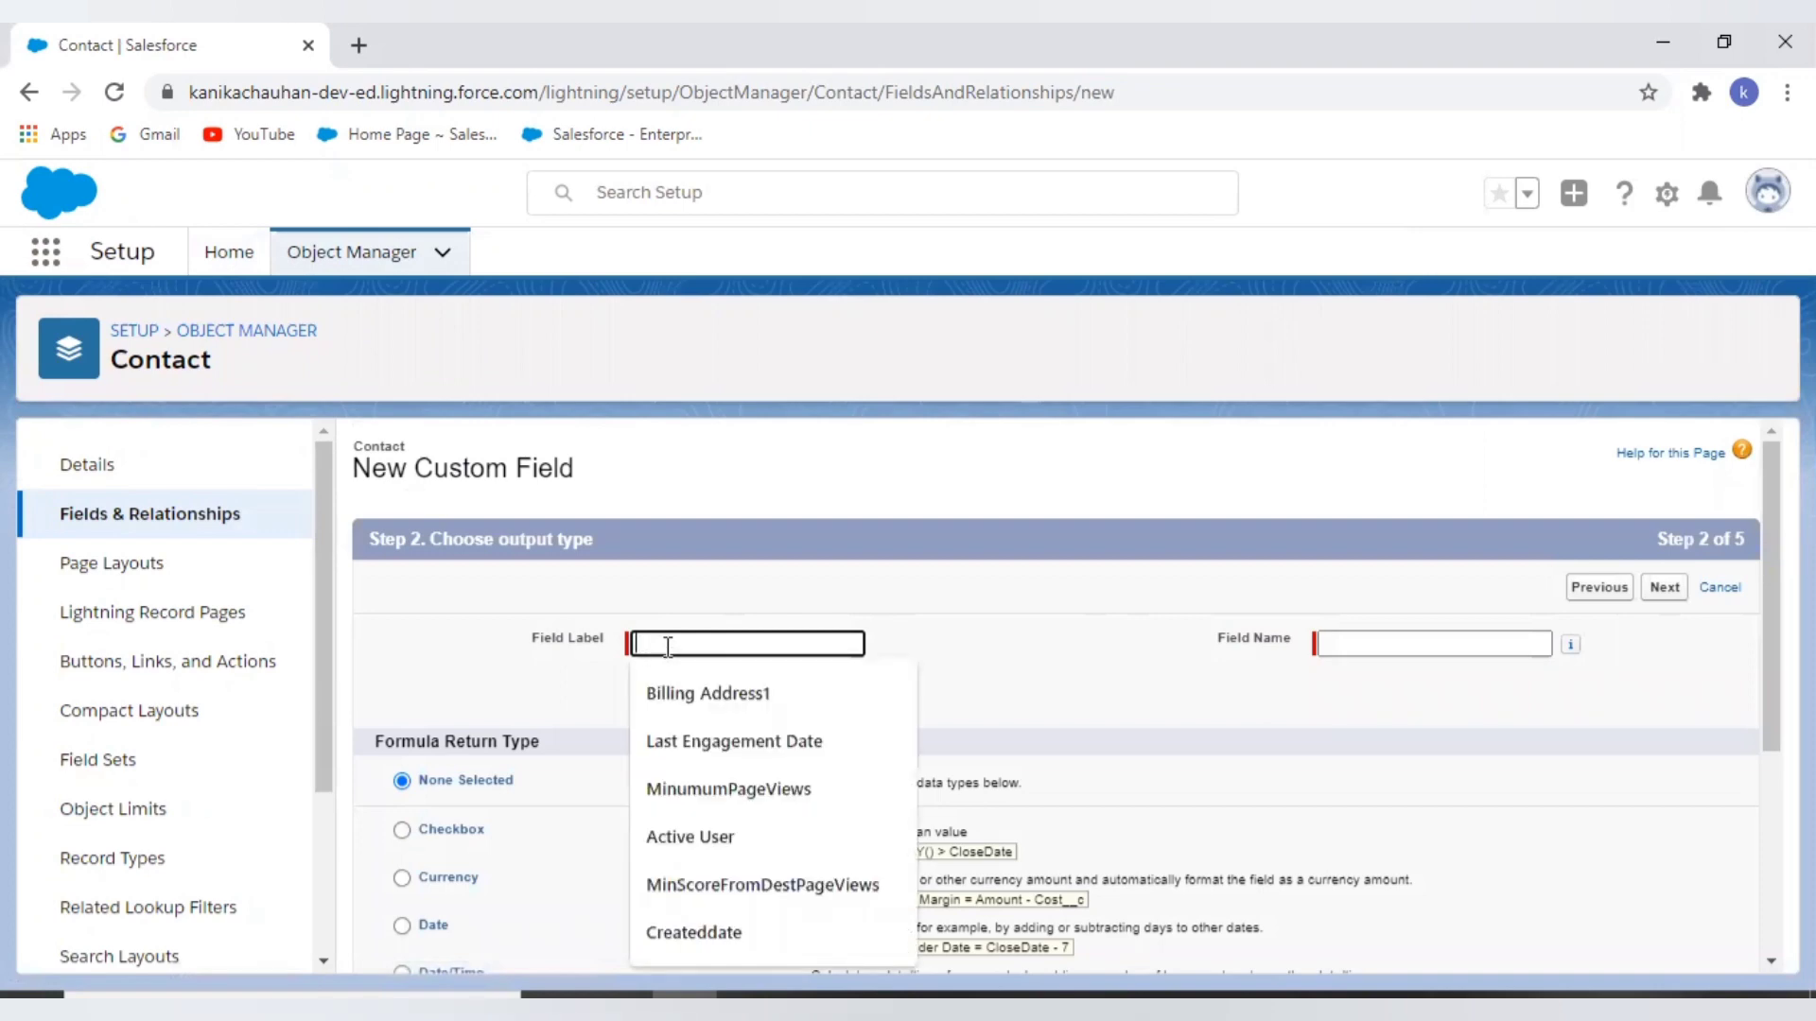
text(Cal)
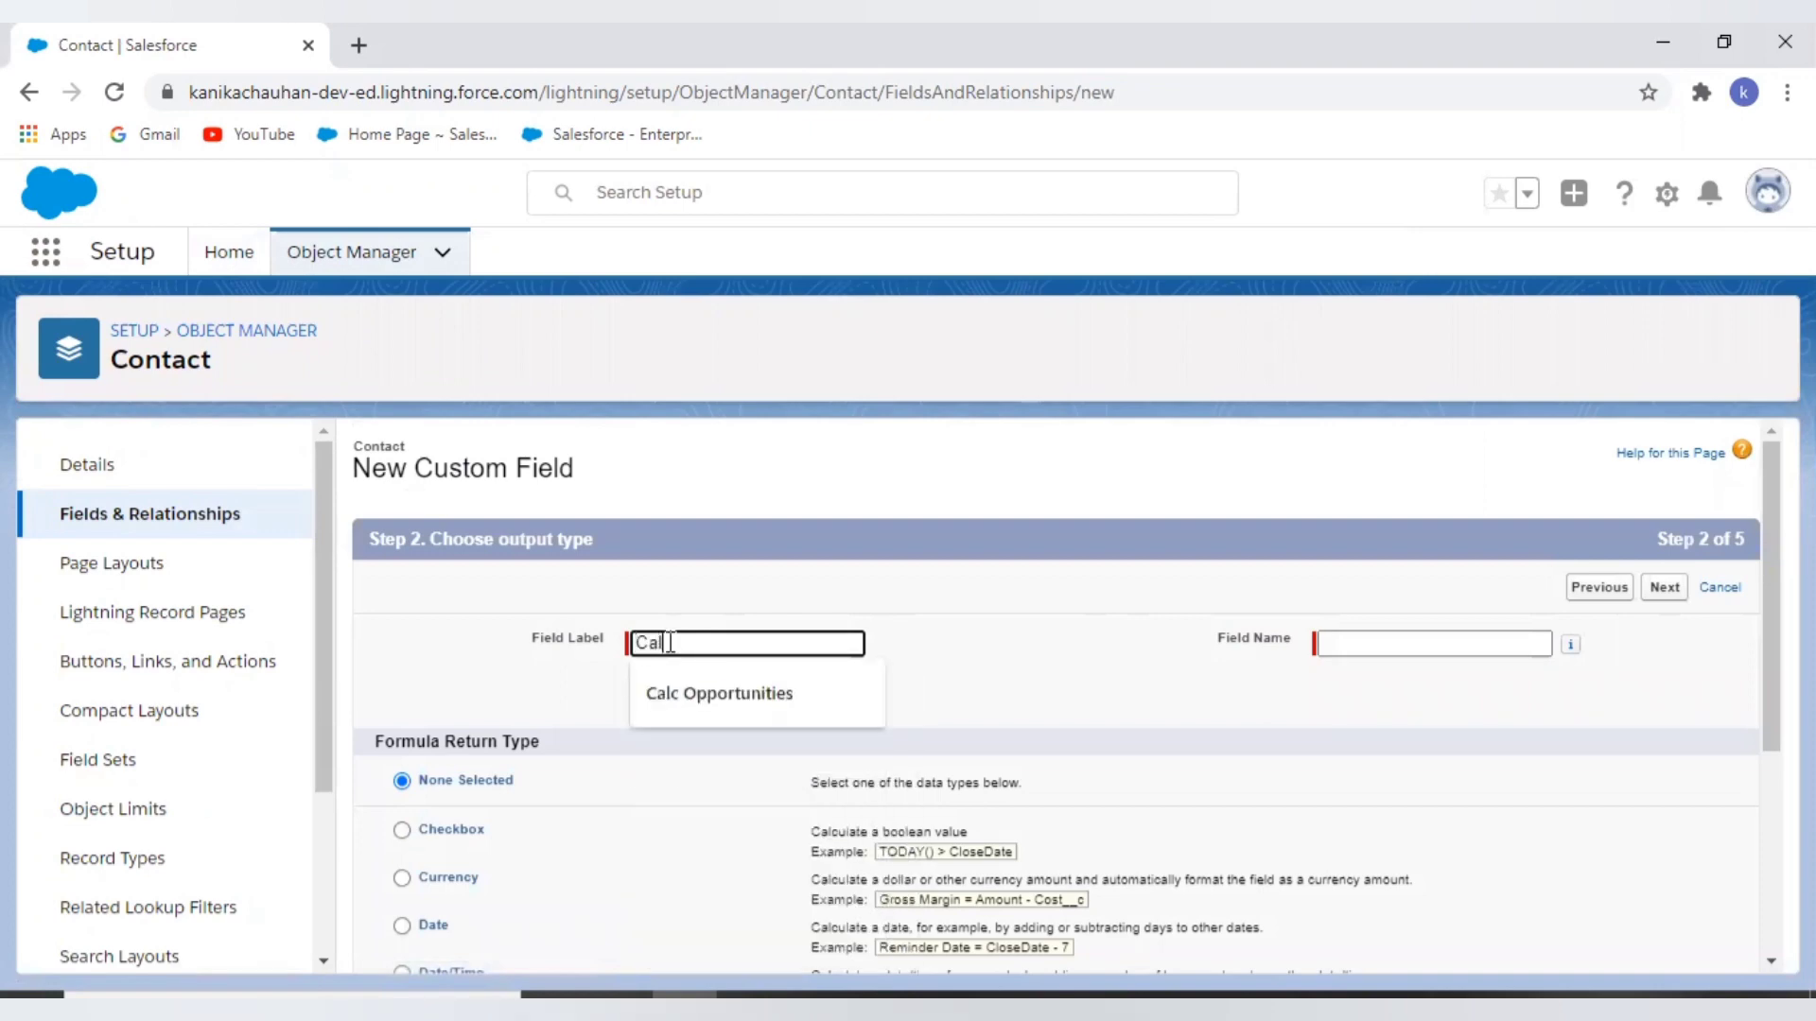
text(c  )
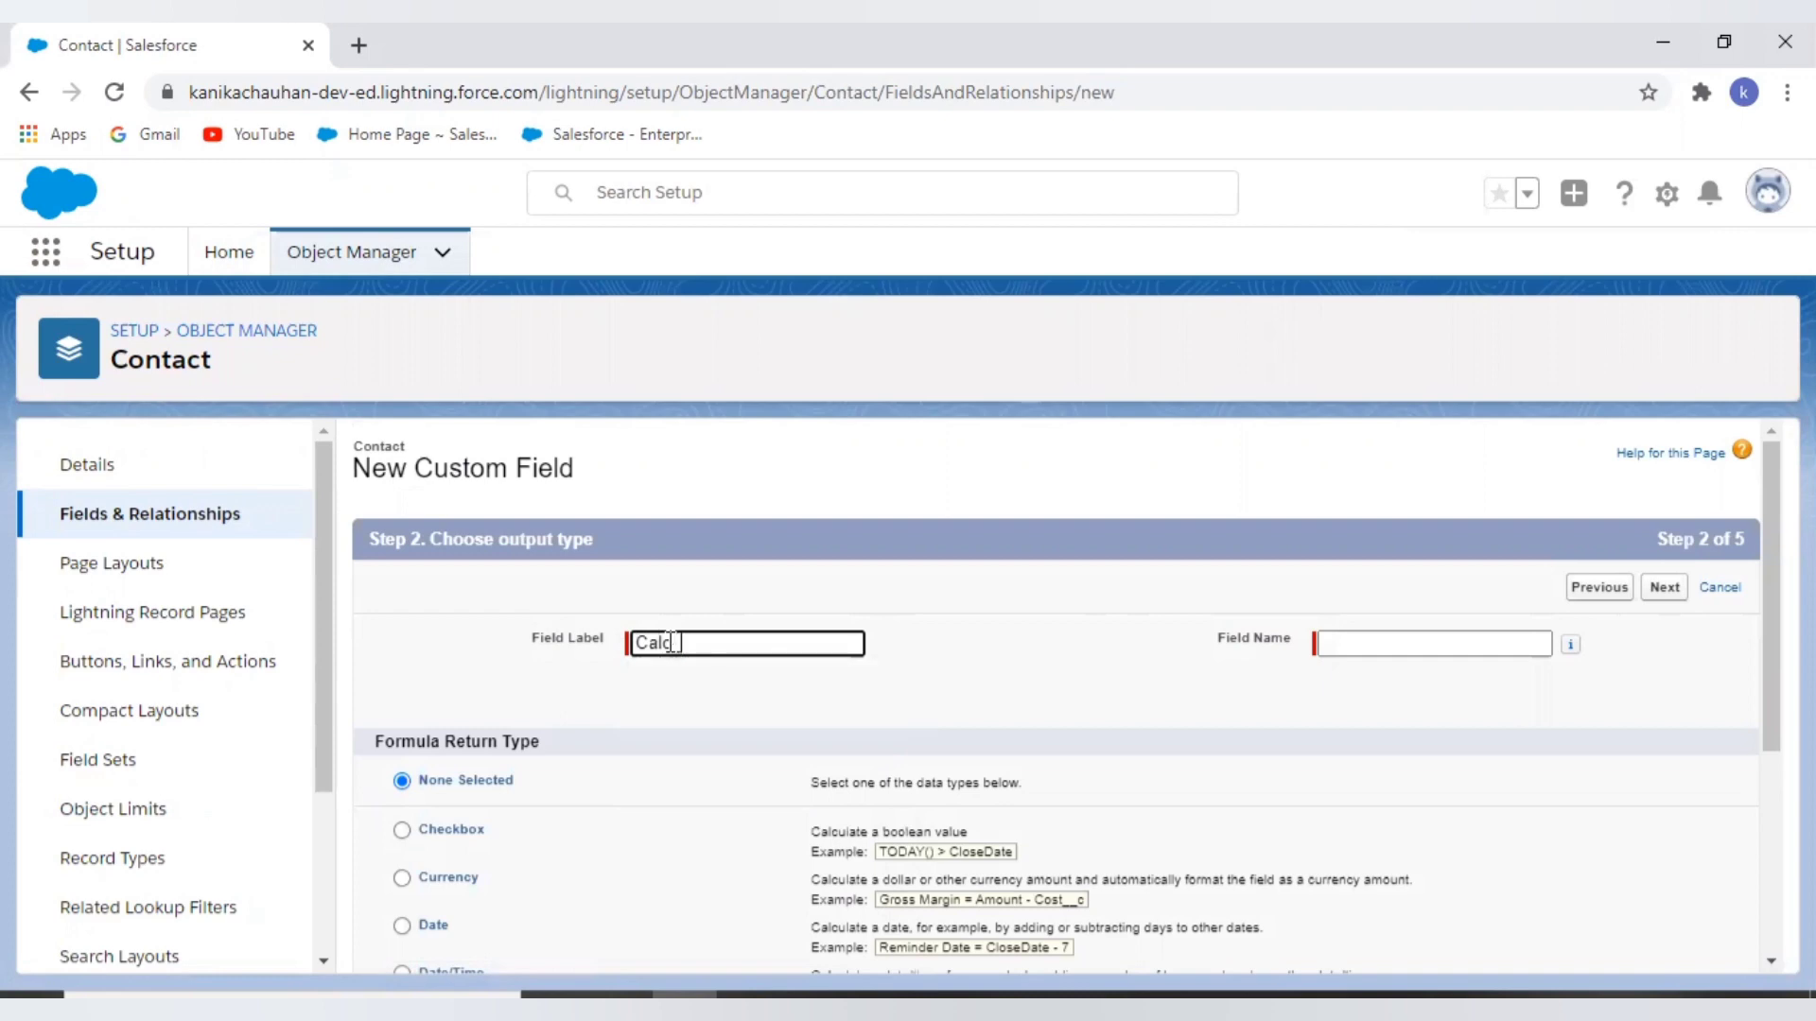
text(ormula)
click(1028, 691)
scroll(1026, 689, down, 3)
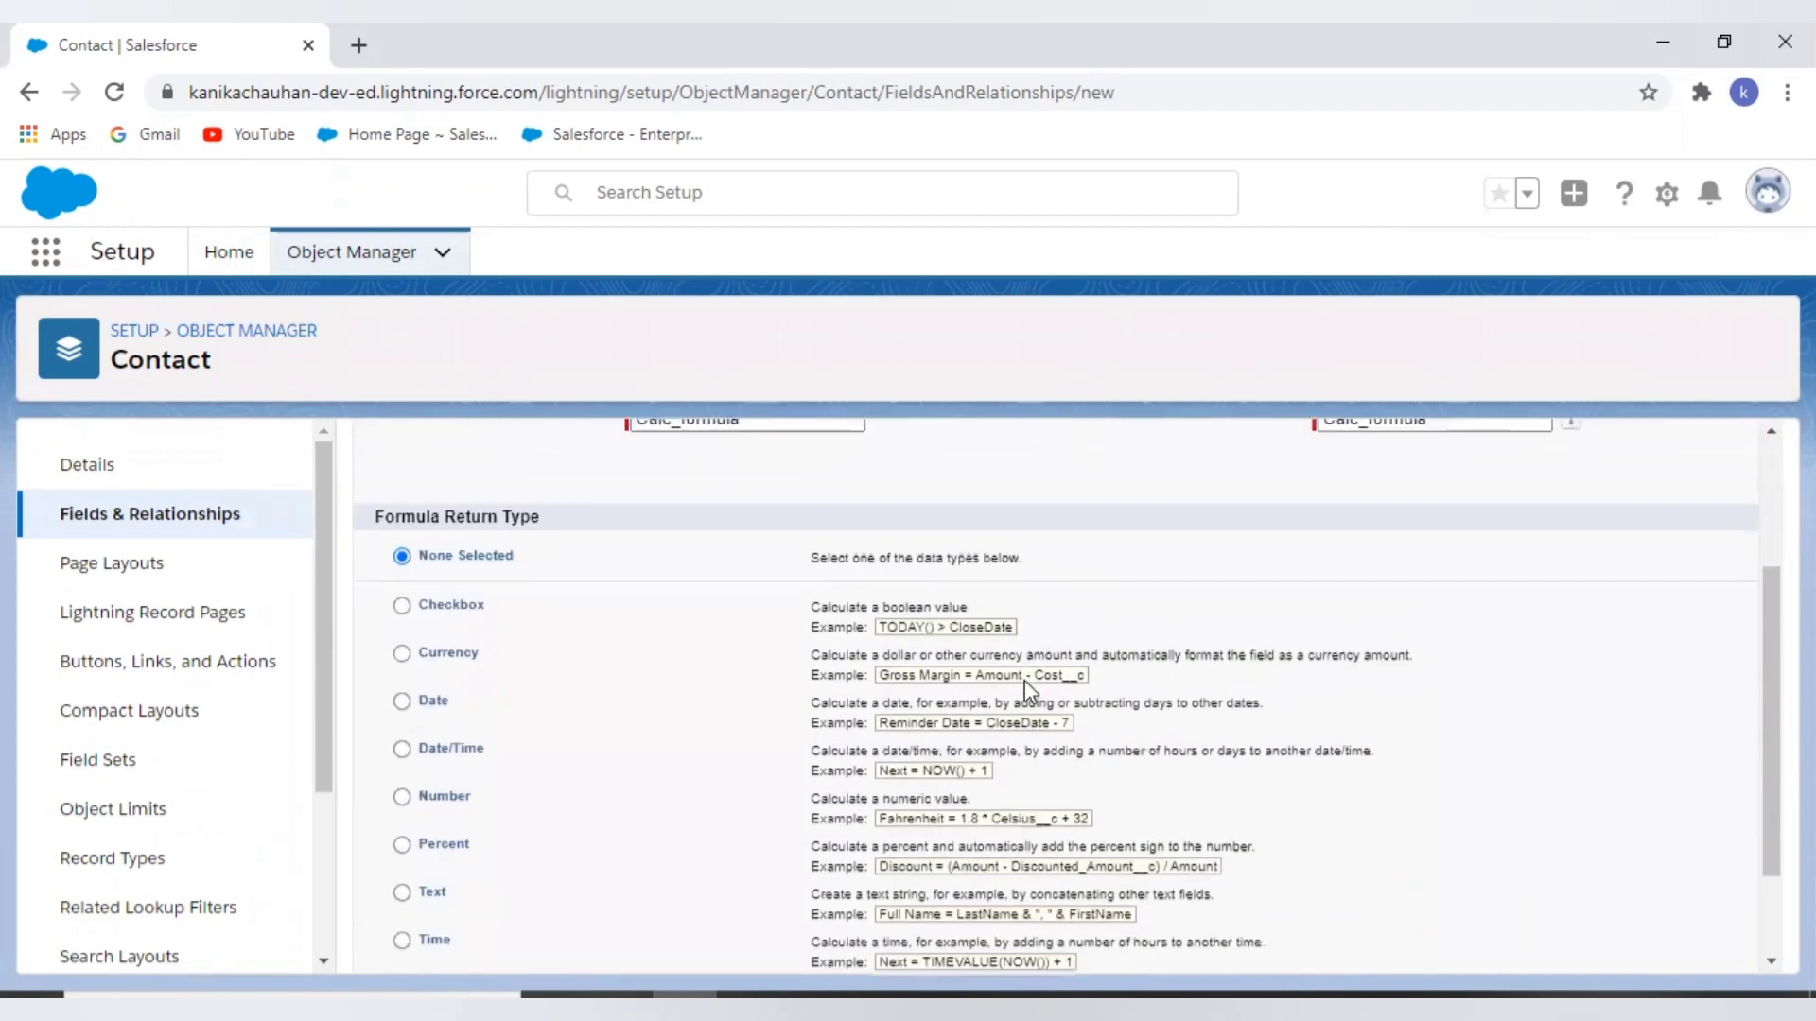
drag(374, 519, 545, 519)
scroll(601, 551, up, 1)
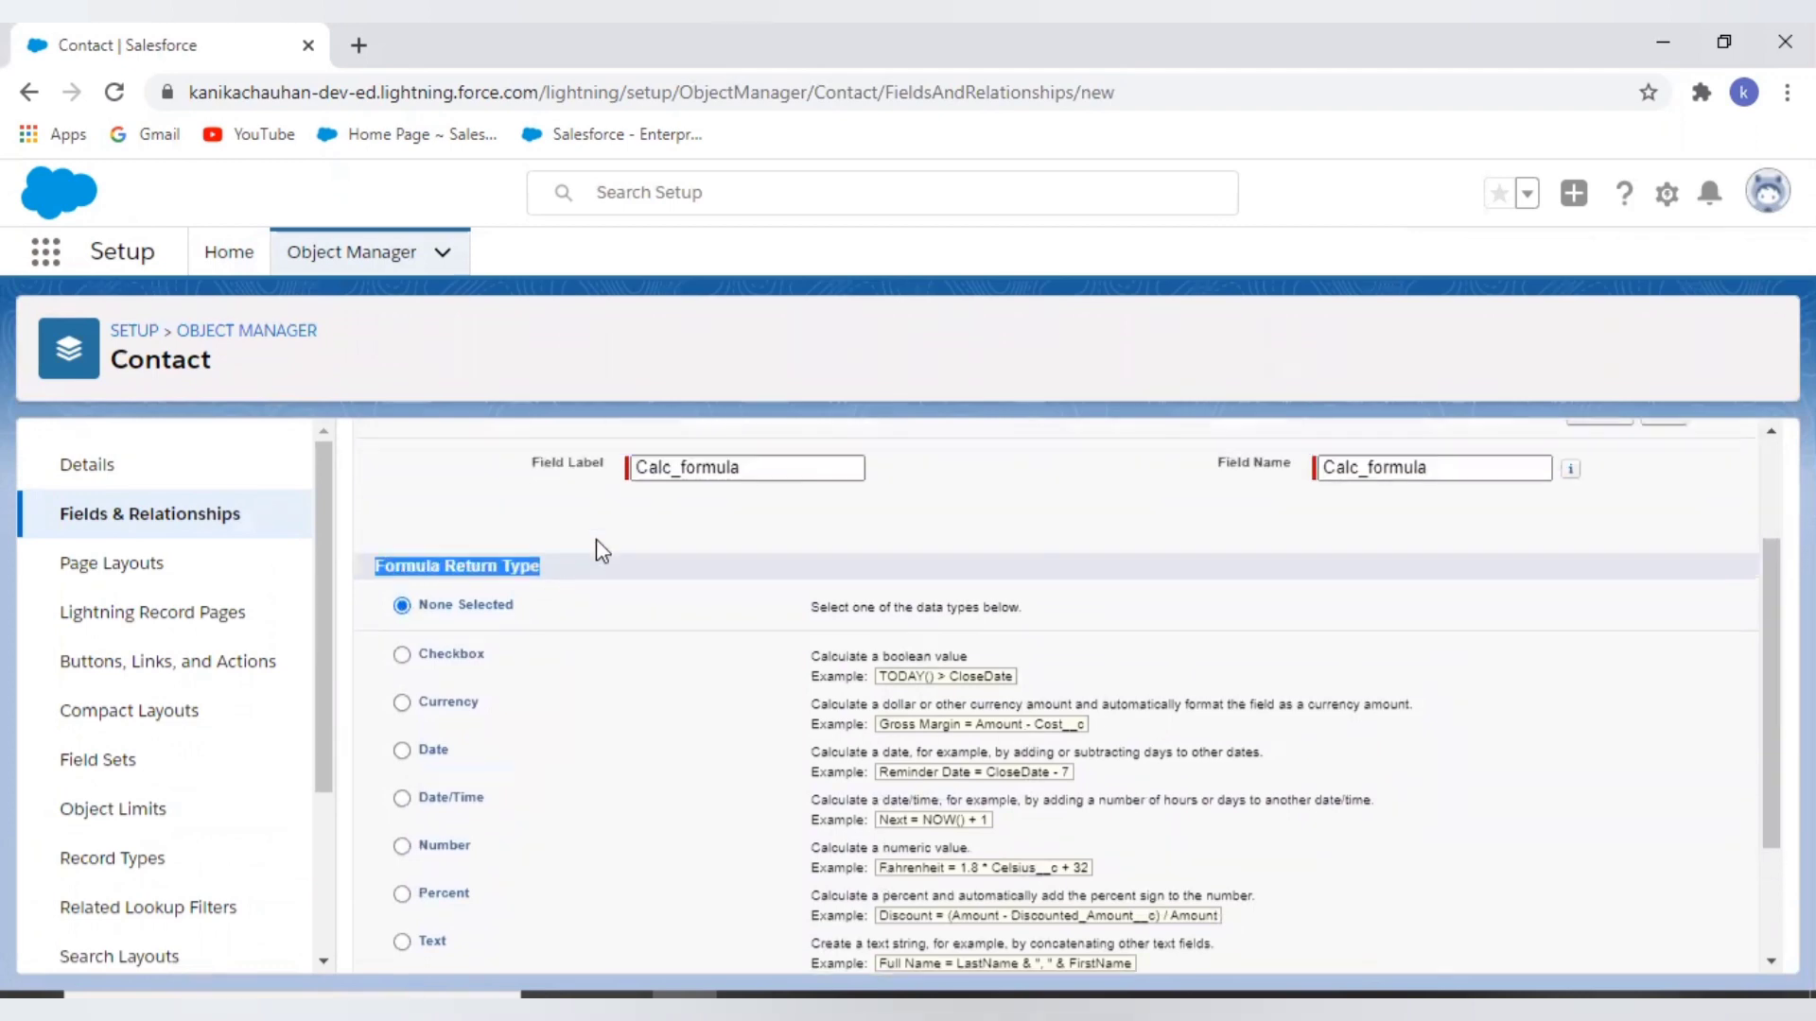
scroll(601, 551, down, 1)
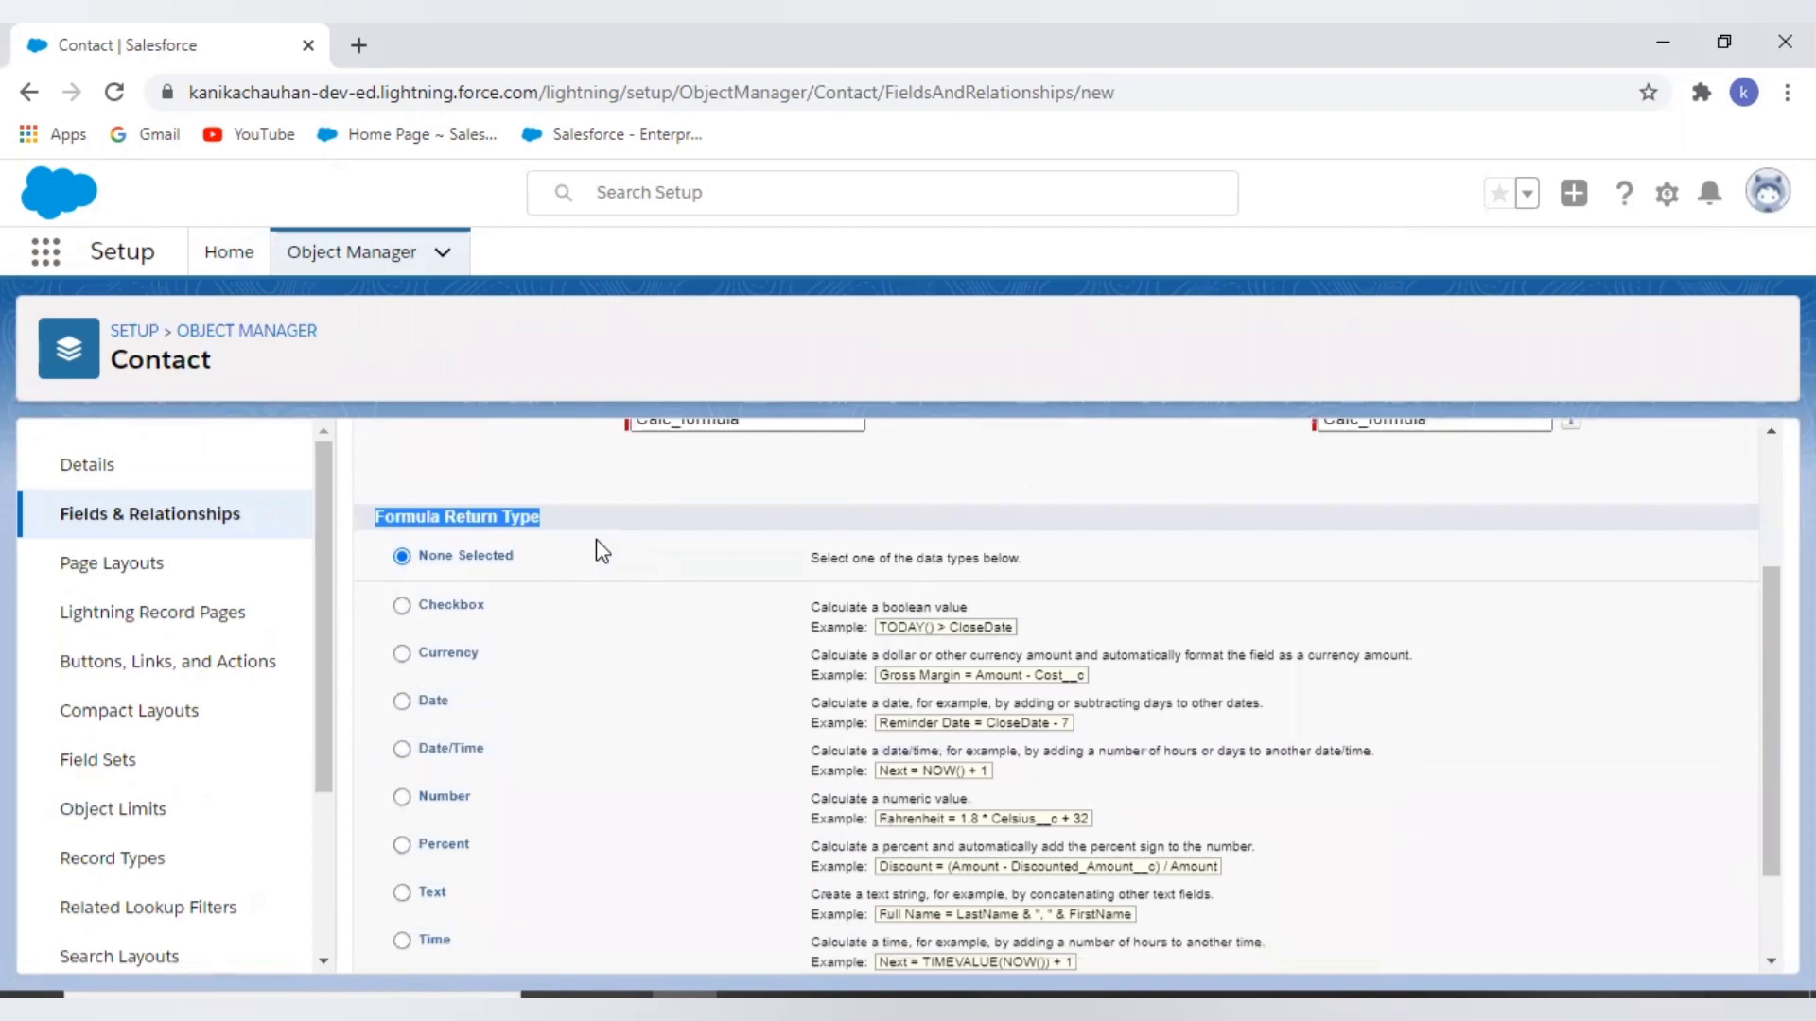
scroll(601, 551, down, 1)
scroll(601, 551, up, 1)
scroll(601, 551, down, 1)
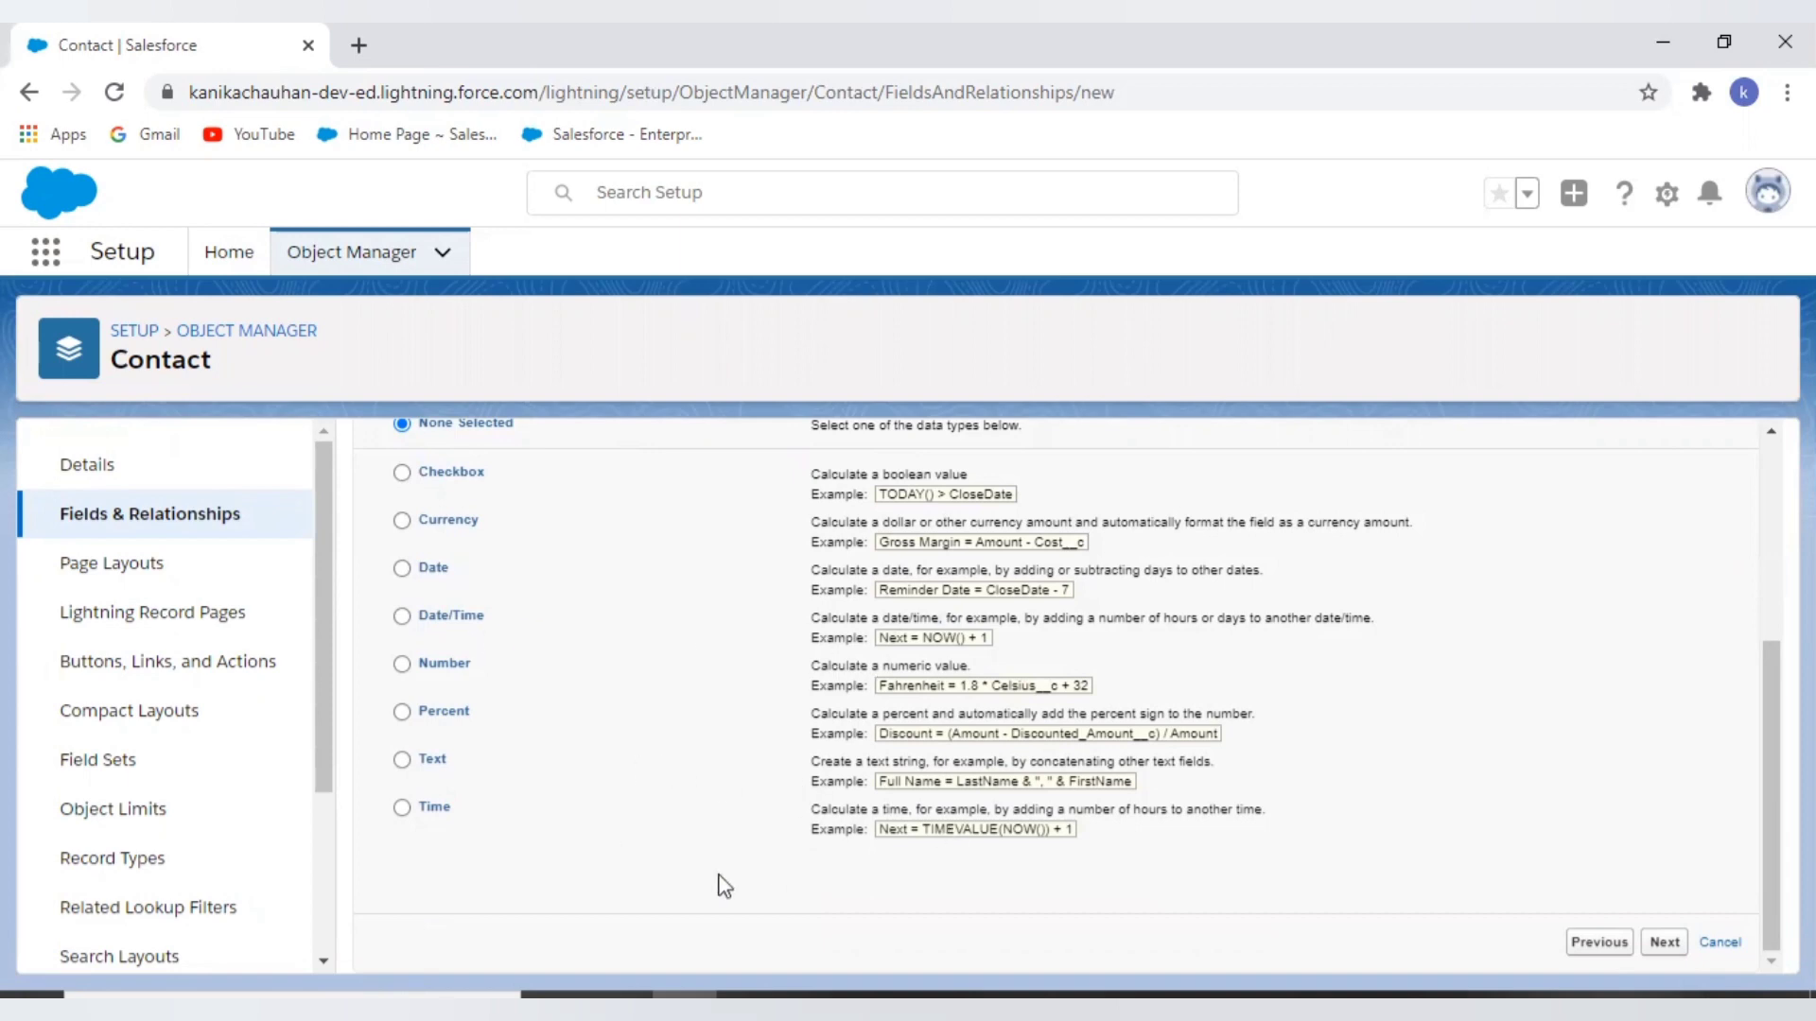
scroll(1340, 872, up, 3)
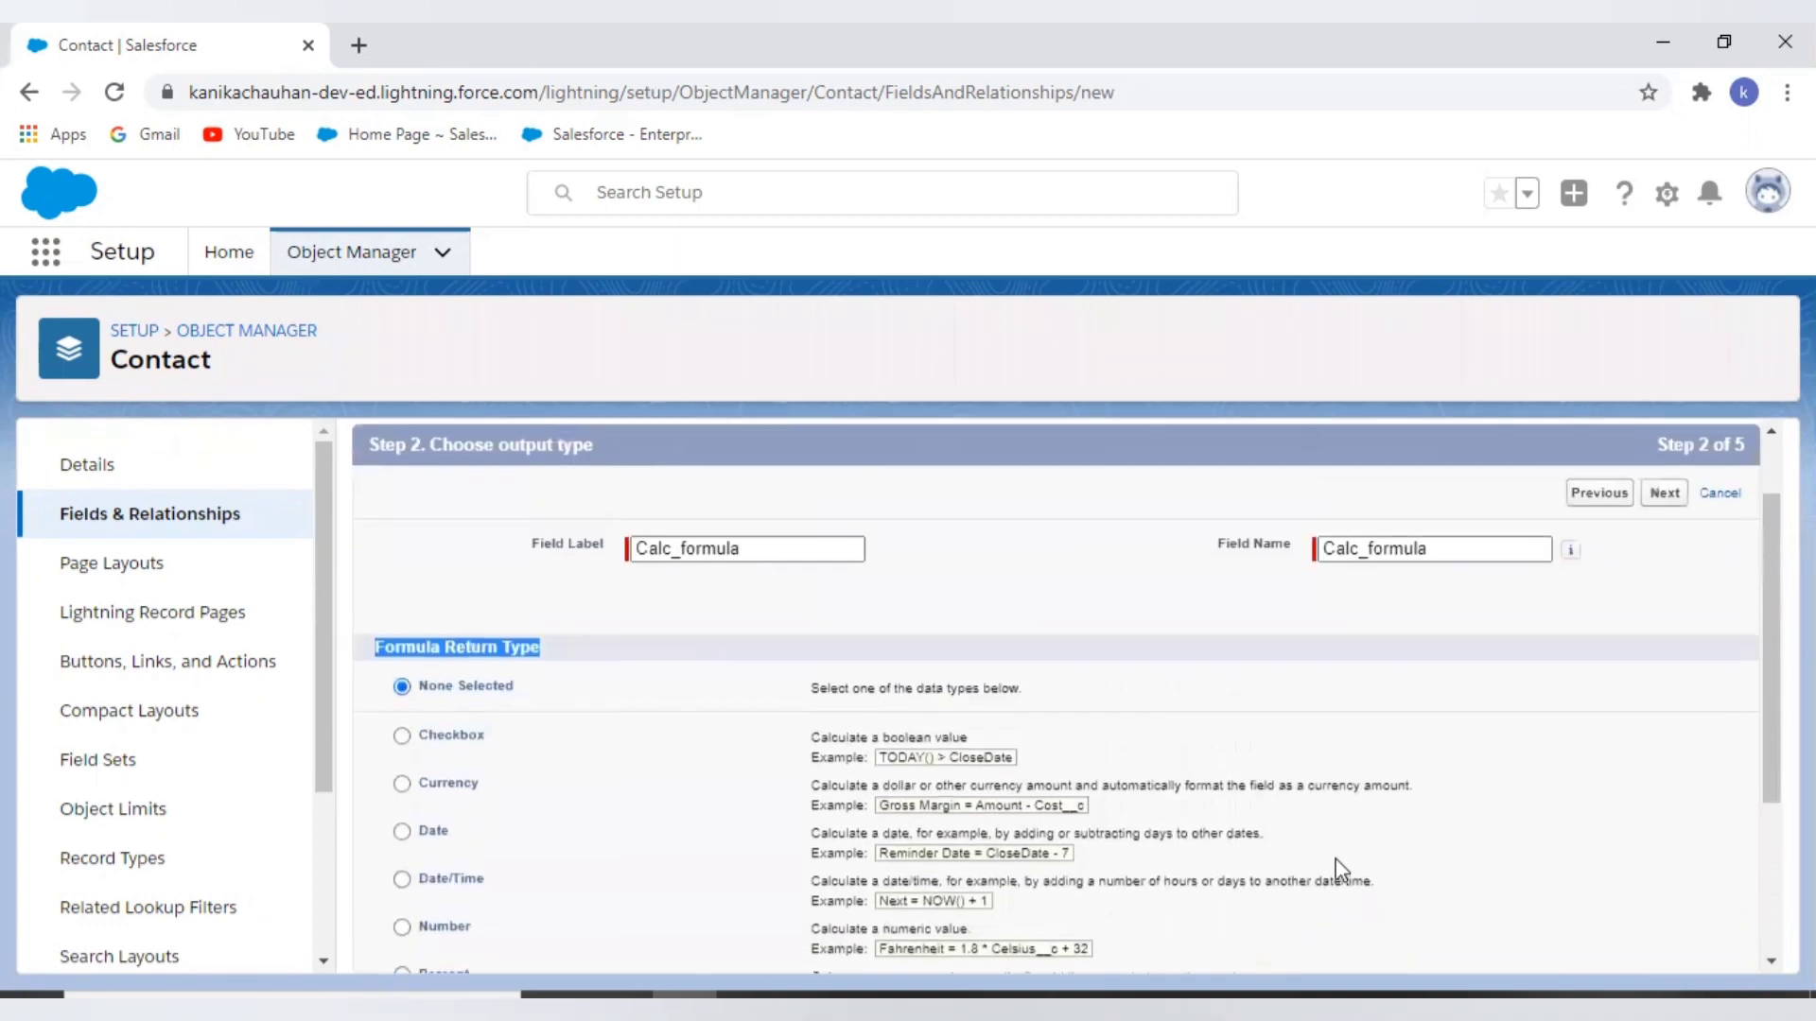
Choose the Number return type with 2 decimal places and continue to formula entry
click(1670, 509)
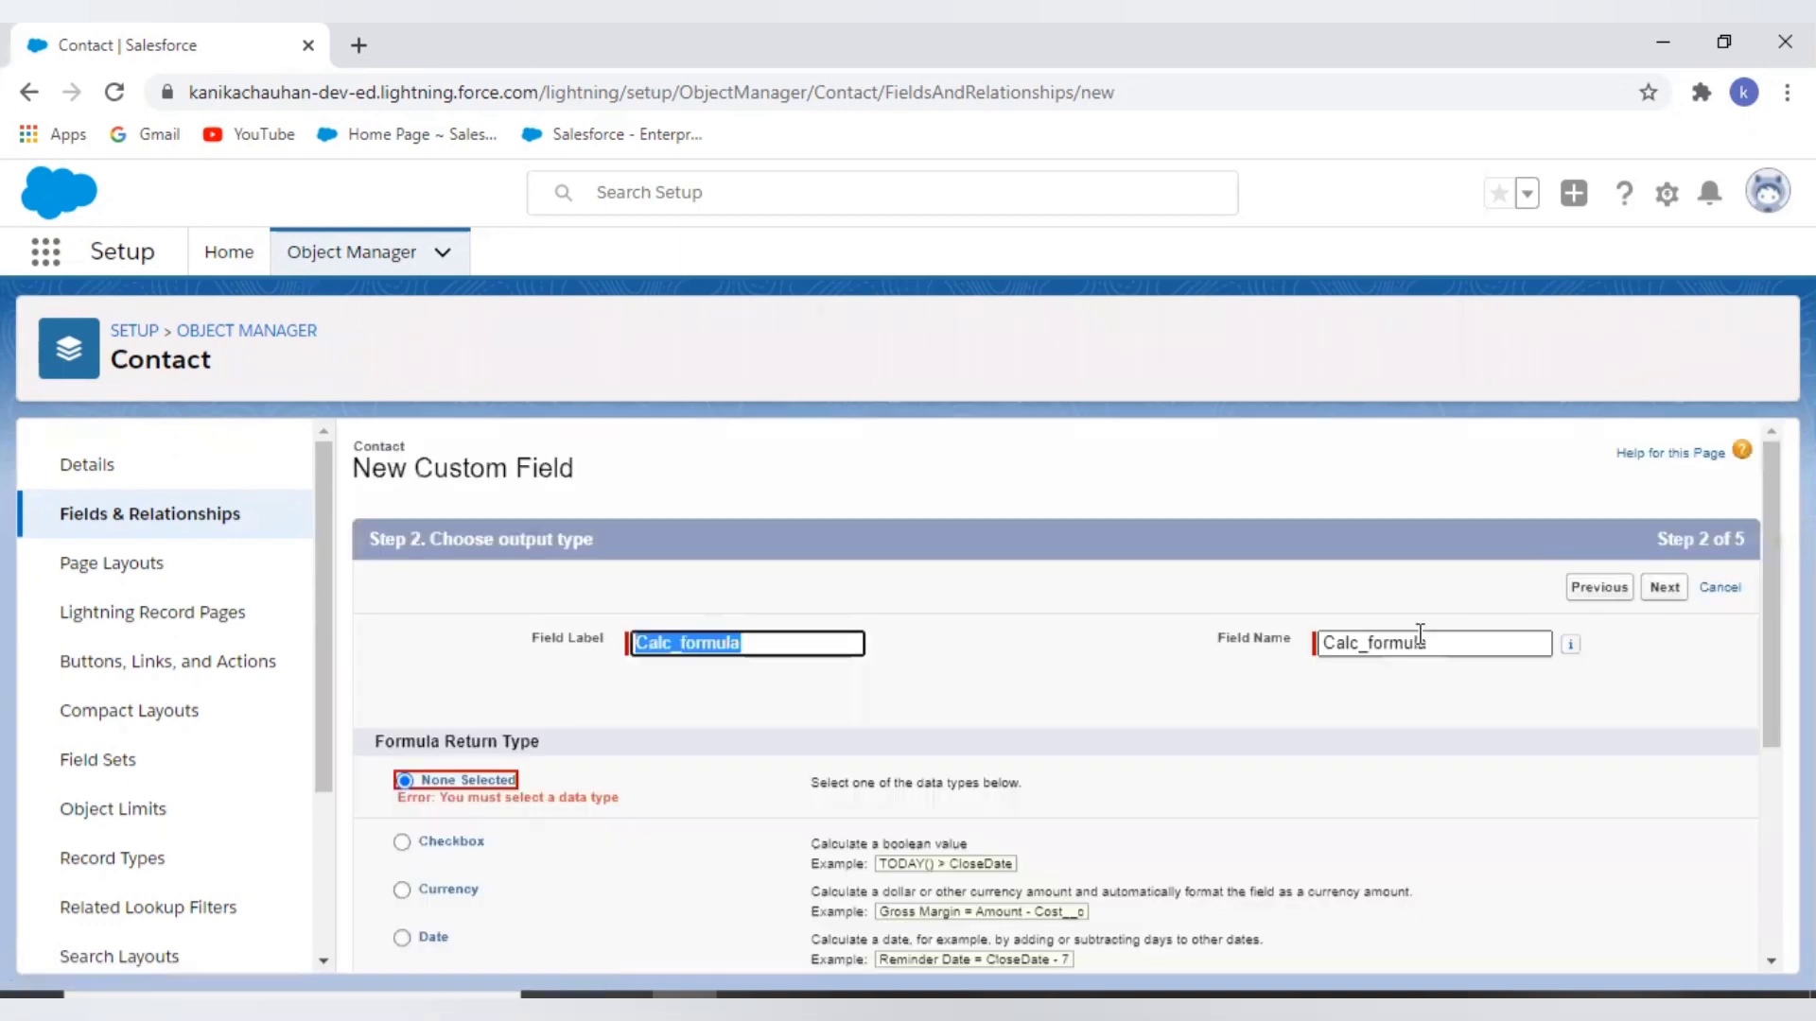
scroll(640, 798, down, 3)
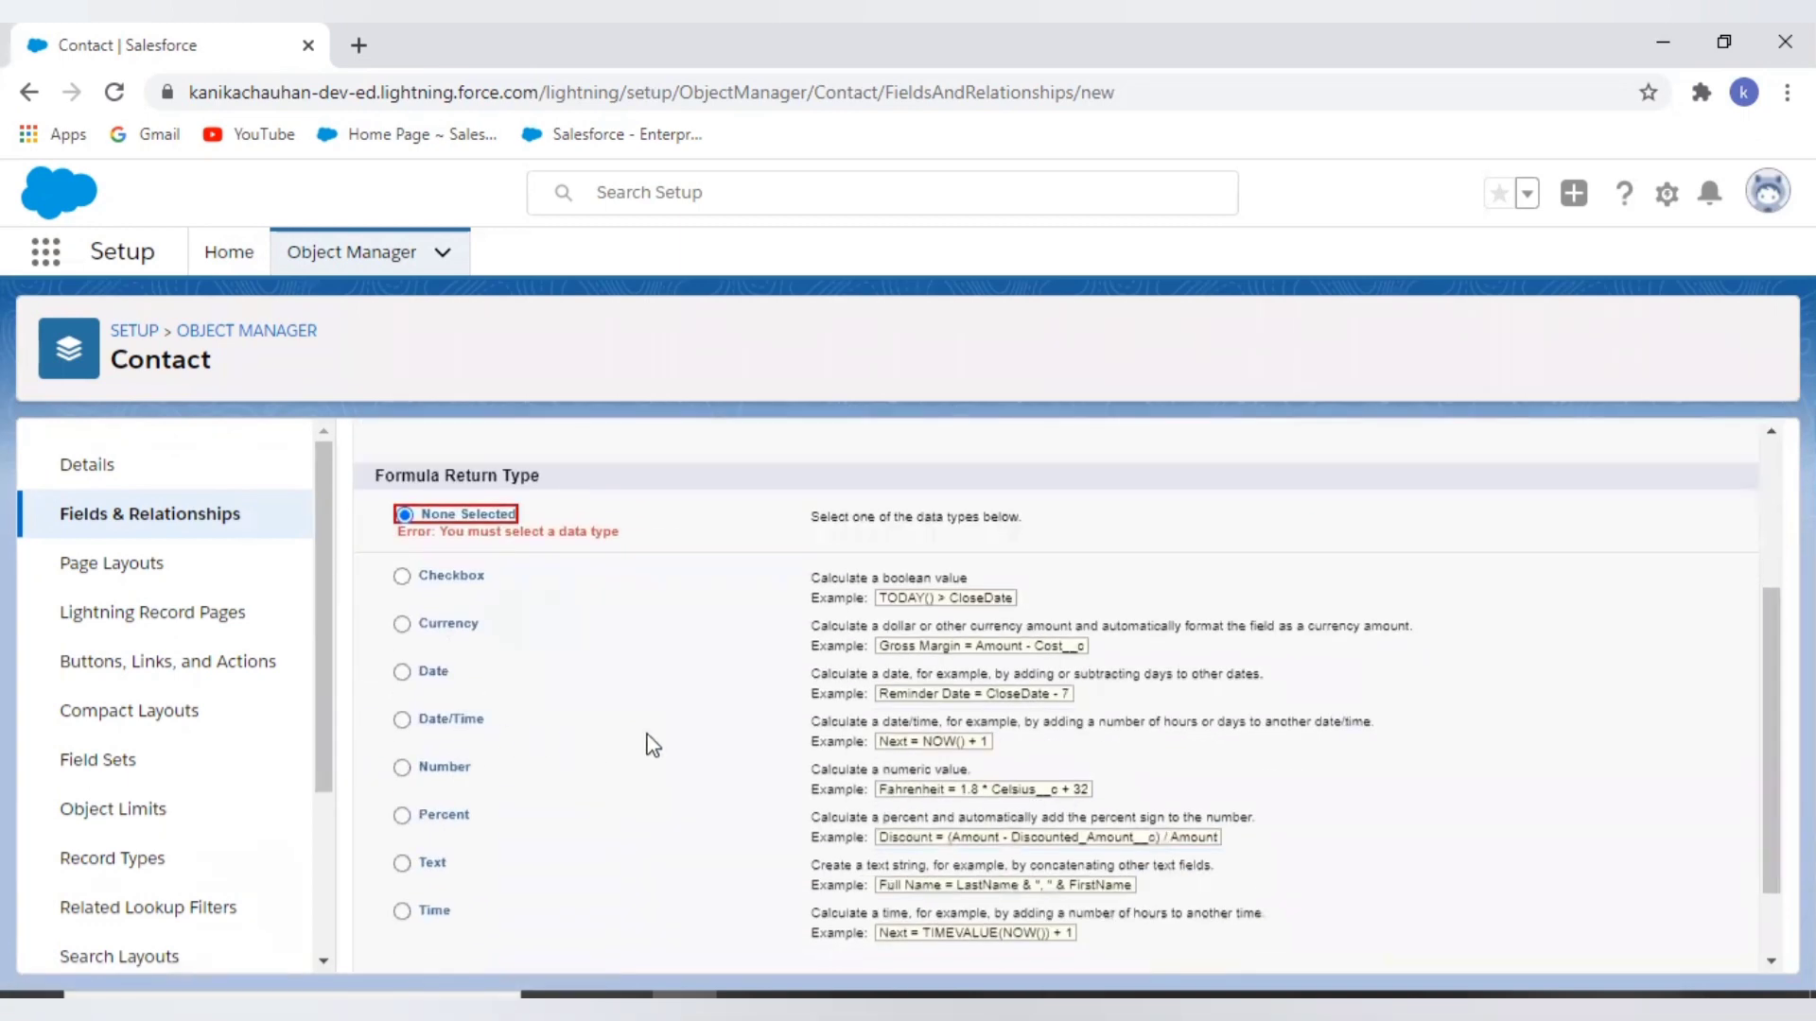
click(402, 767)
scroll(1241, 803, down, 1)
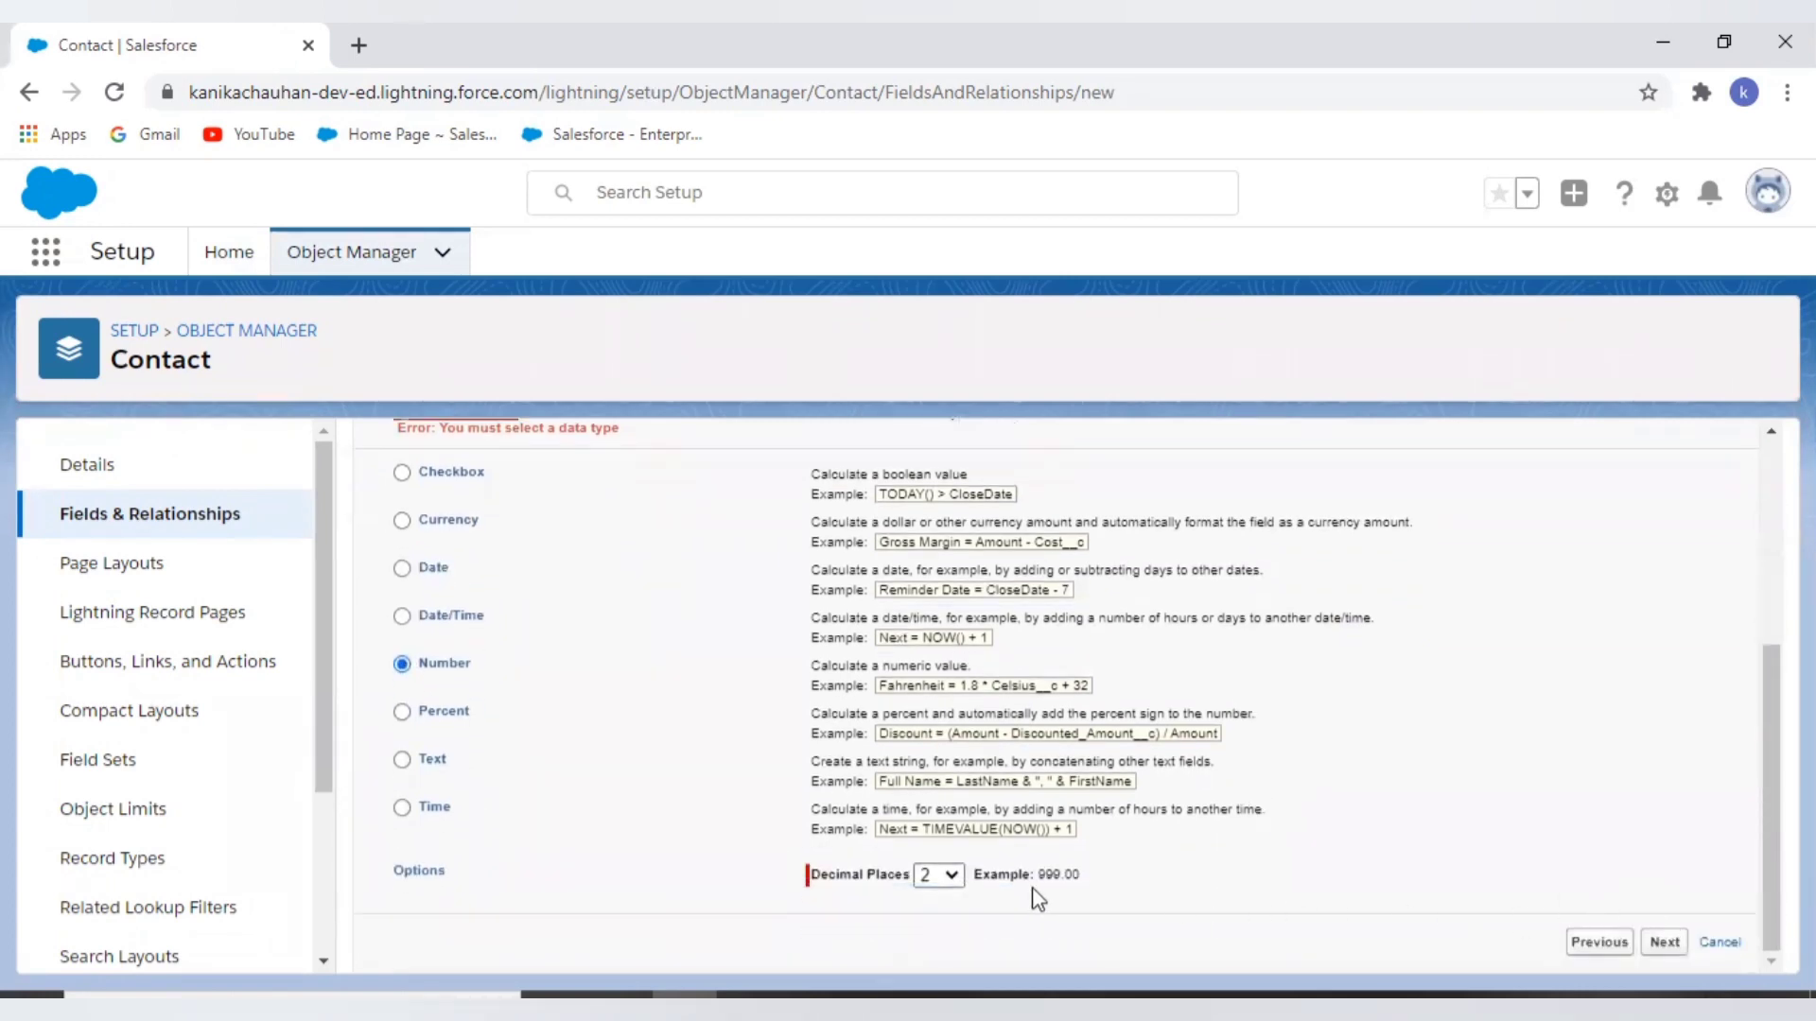
click(946, 877)
click(943, 879)
click(1662, 940)
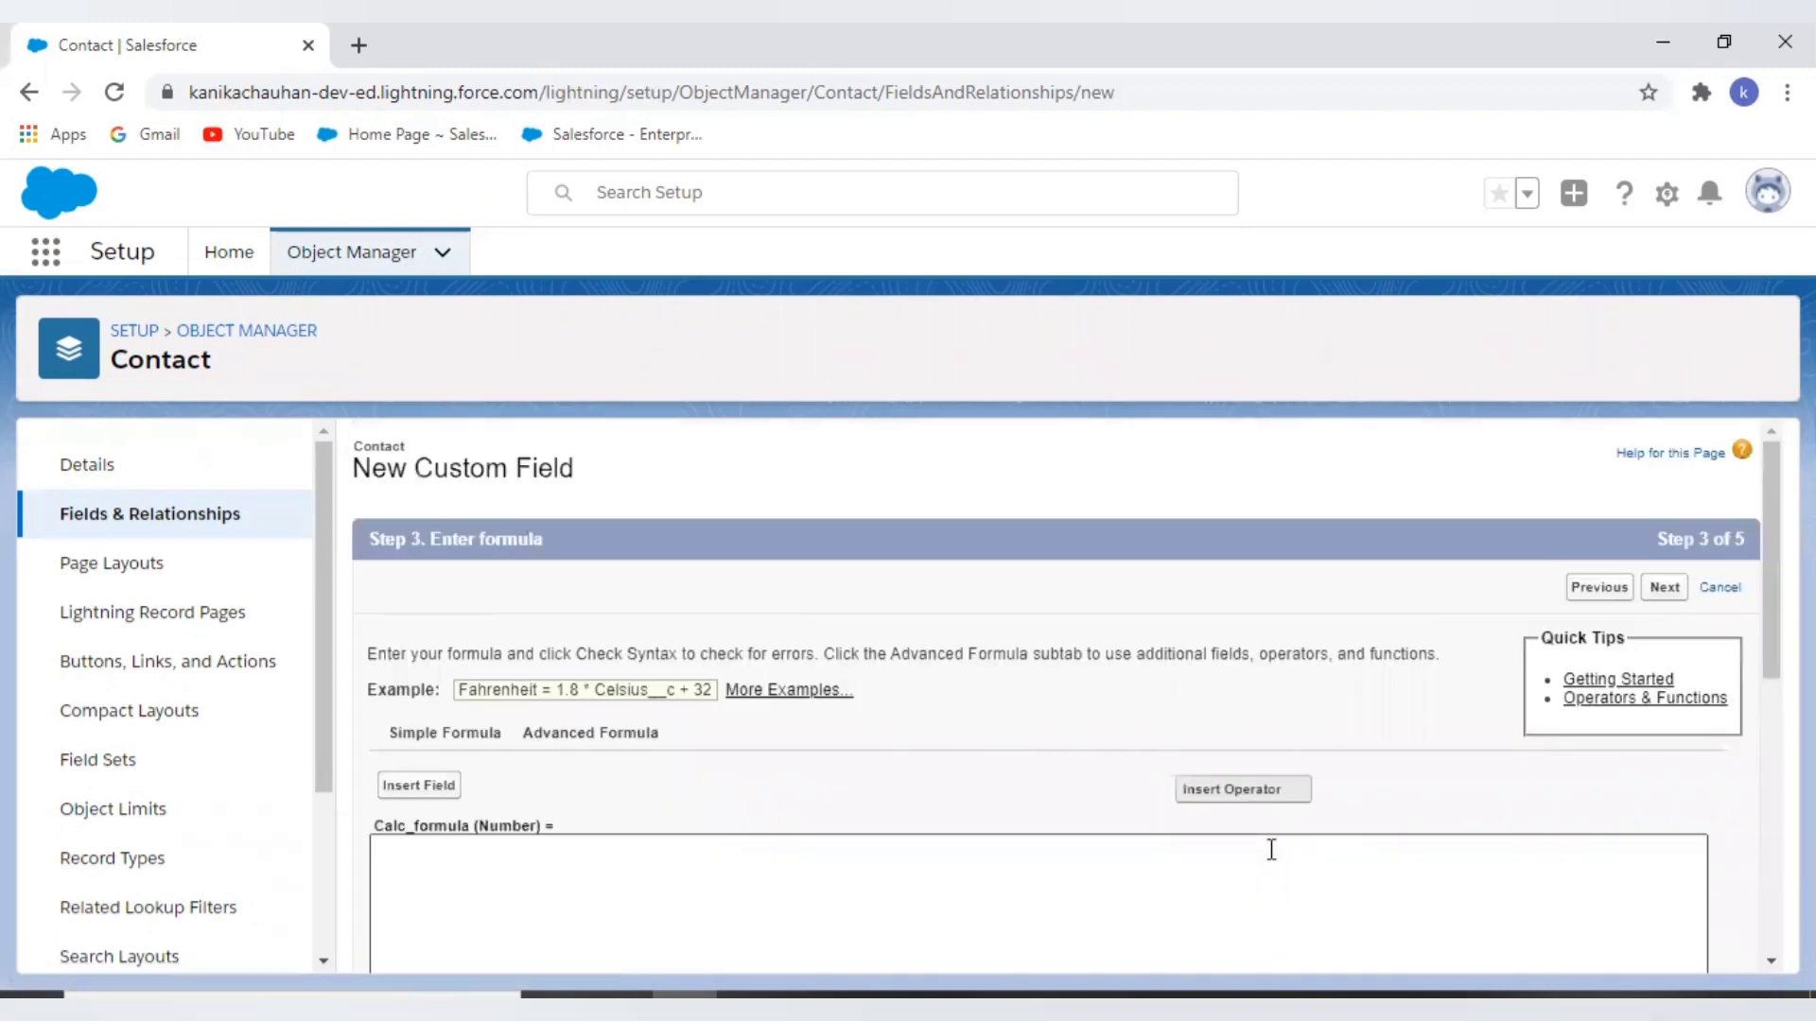
Switch to the Simple Formula editor and open then close the operator list
scroll(1230, 842, down, 3)
scroll(1170, 834, up, 2)
scroll(1170, 833, up, 2)
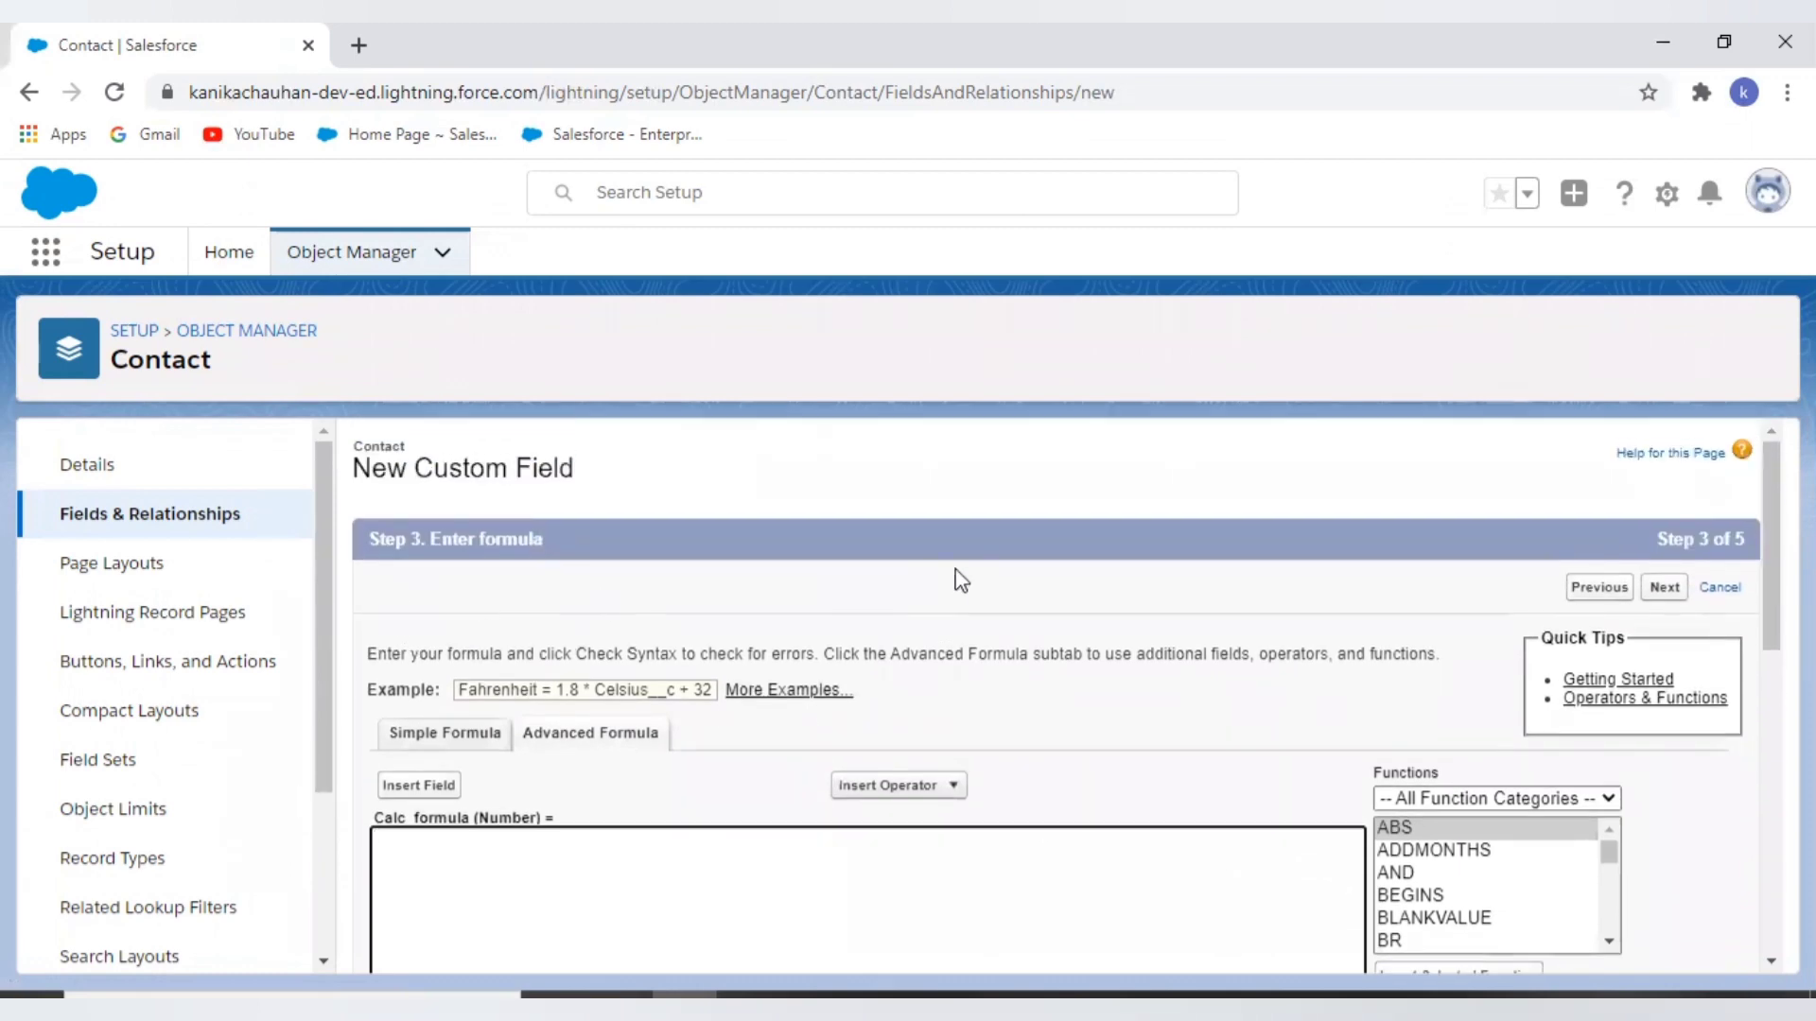
scroll(943, 747, down, 2)
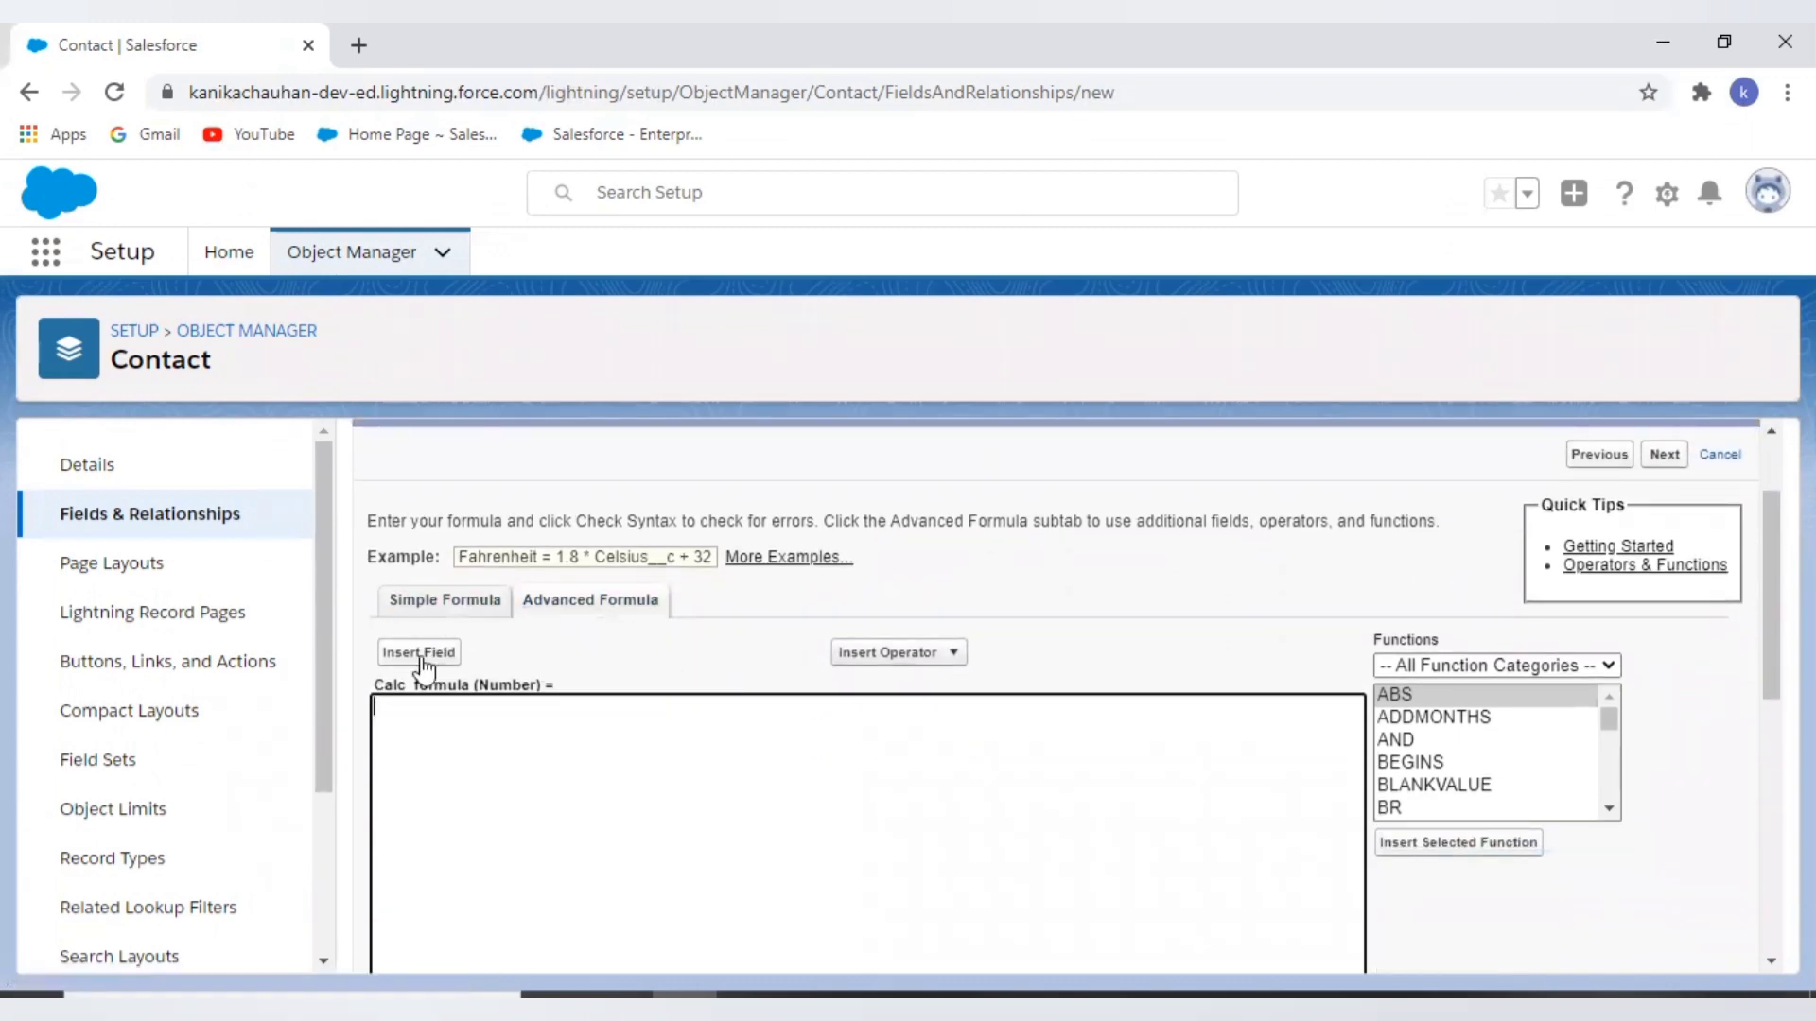
scroll(989, 701, down, 2)
scroll(1484, 612, down, 15)
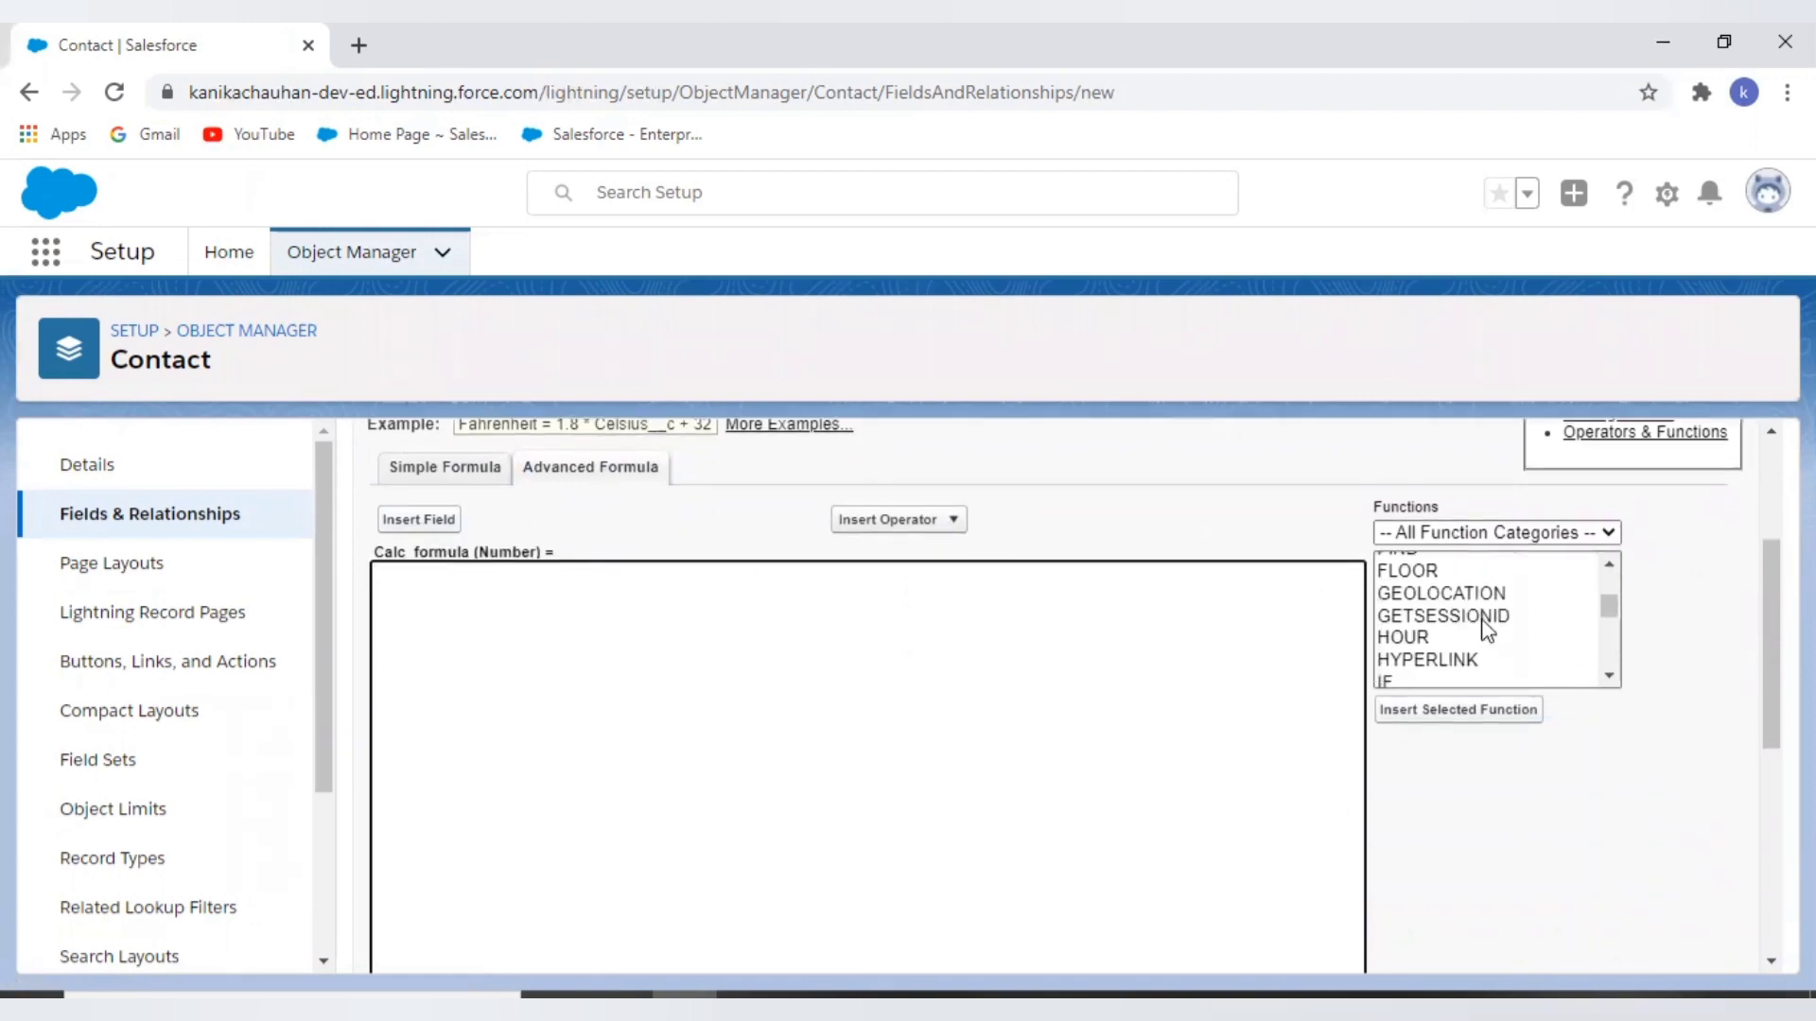
scroll(1486, 676, down, 10)
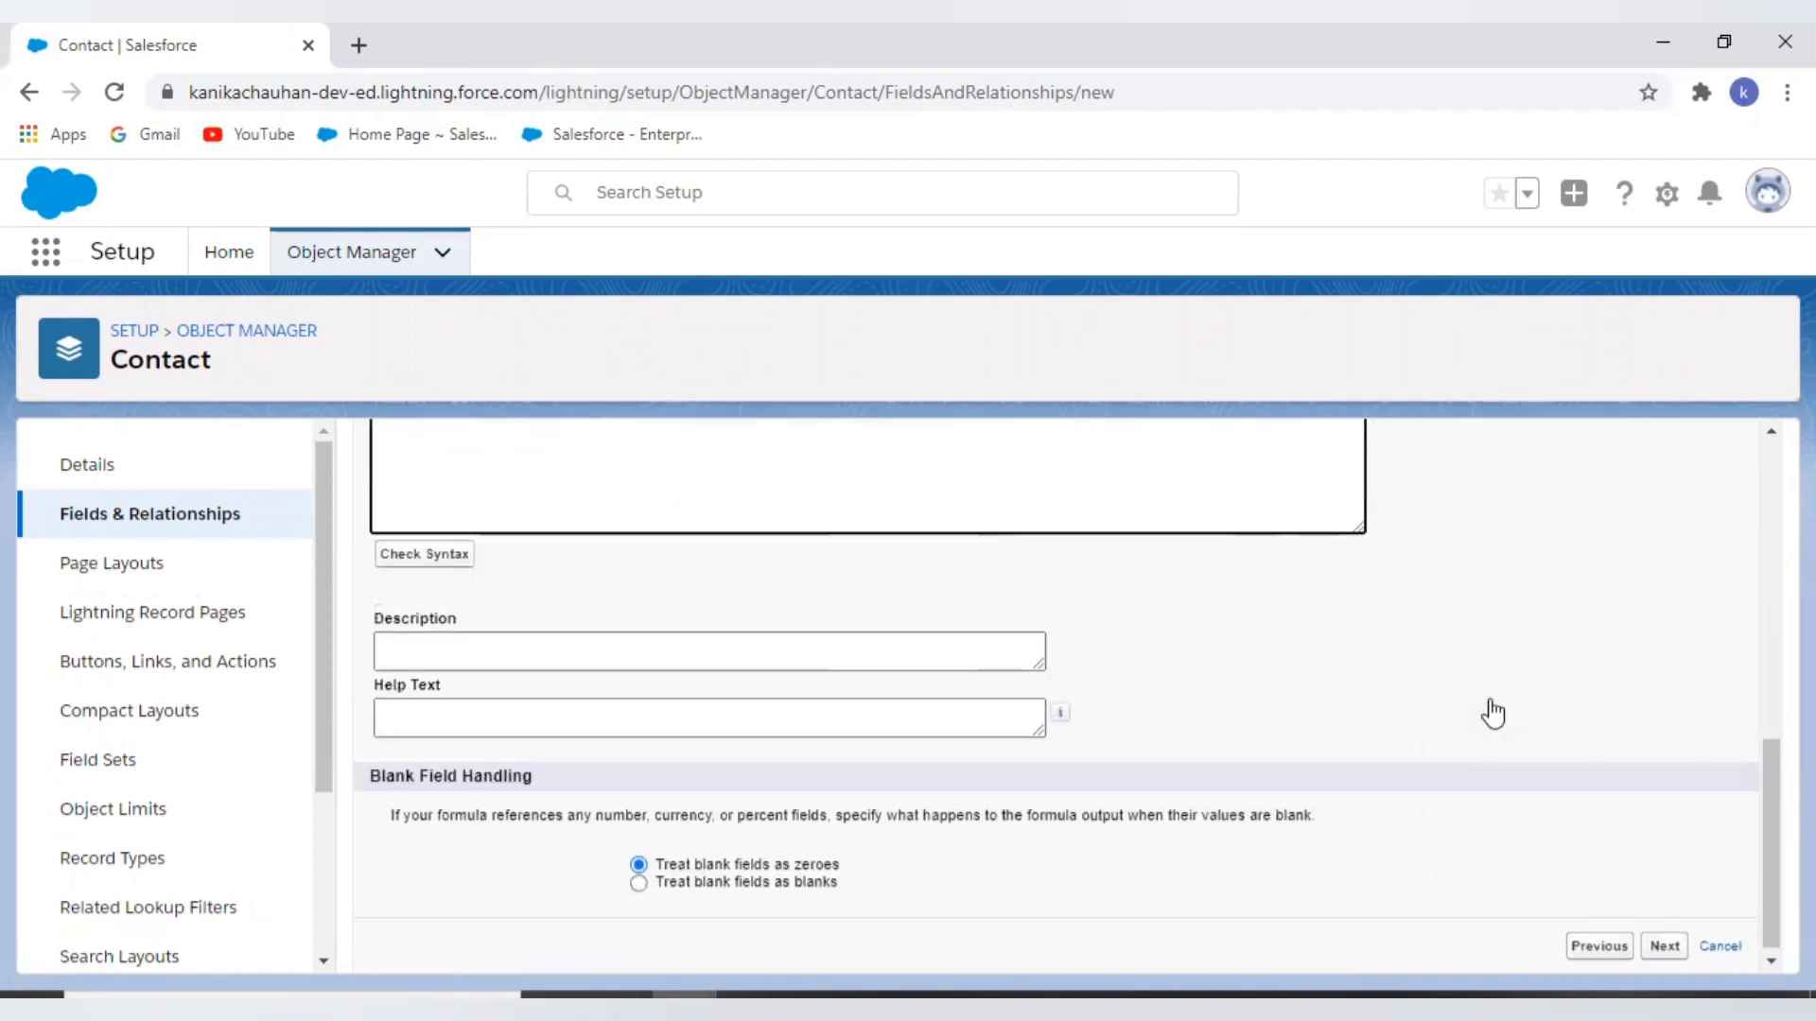
scroll(662, 851, up, 5)
click(440, 614)
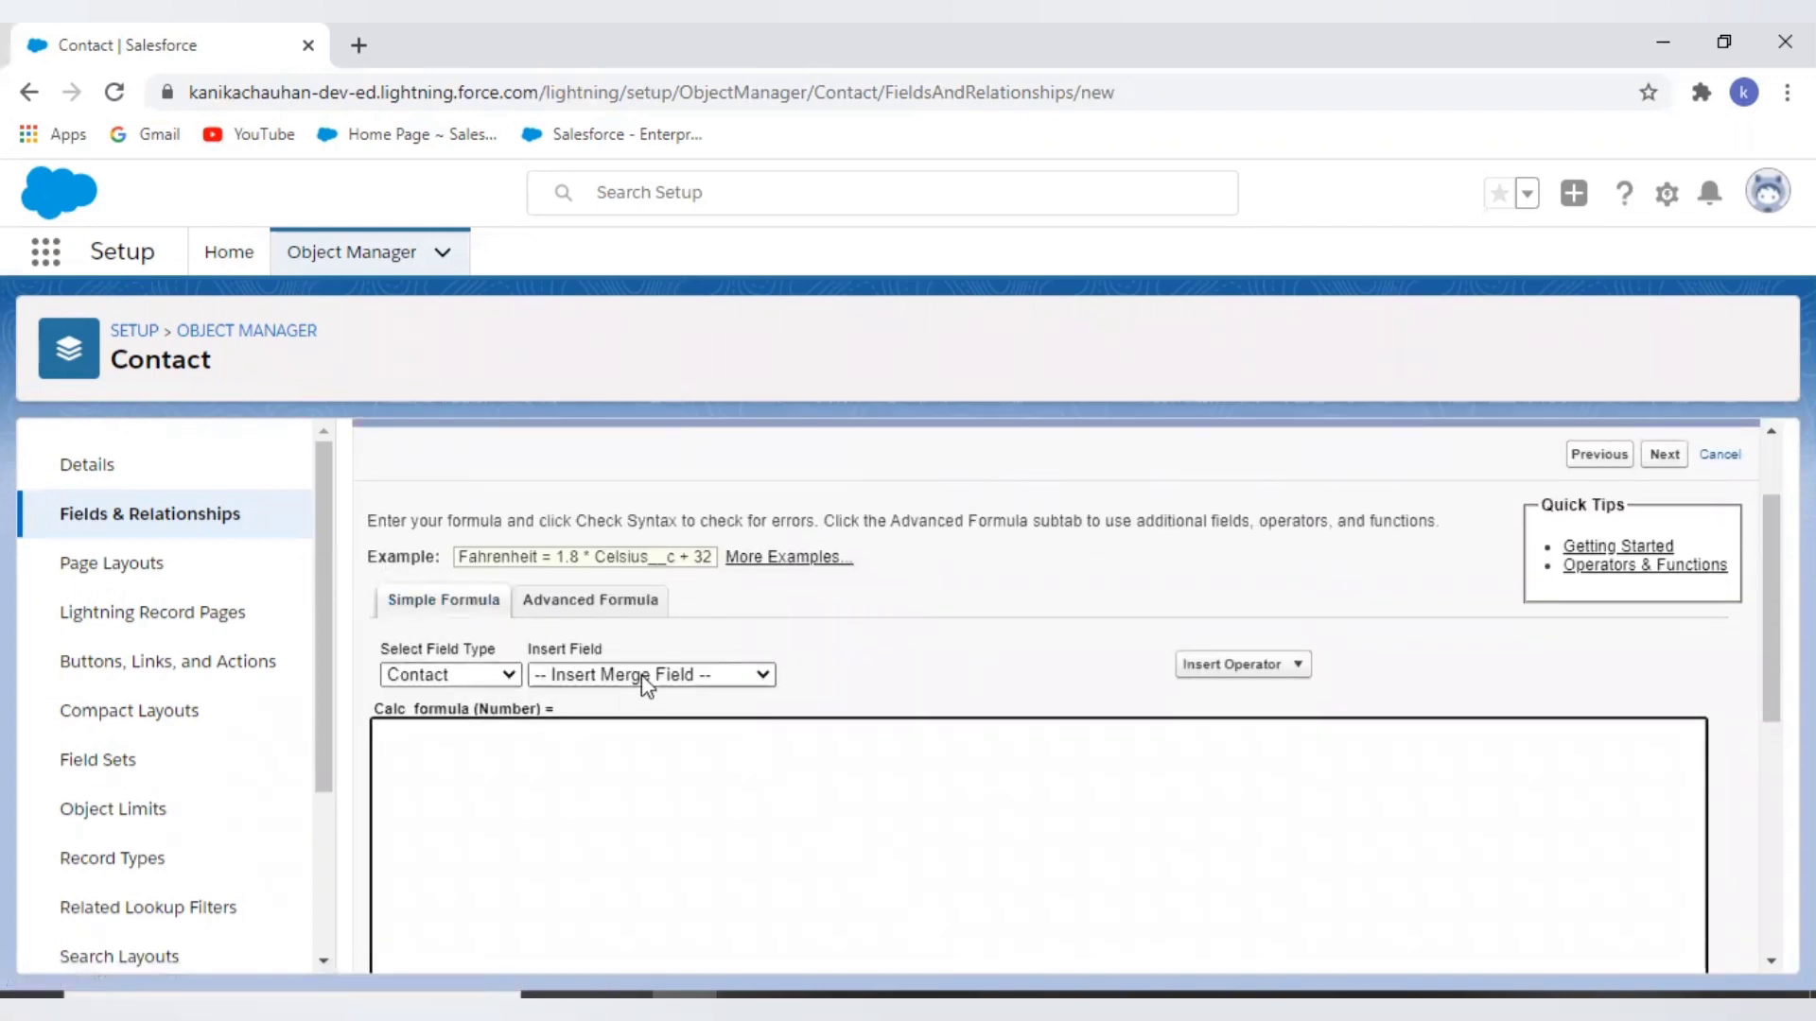
click(1274, 667)
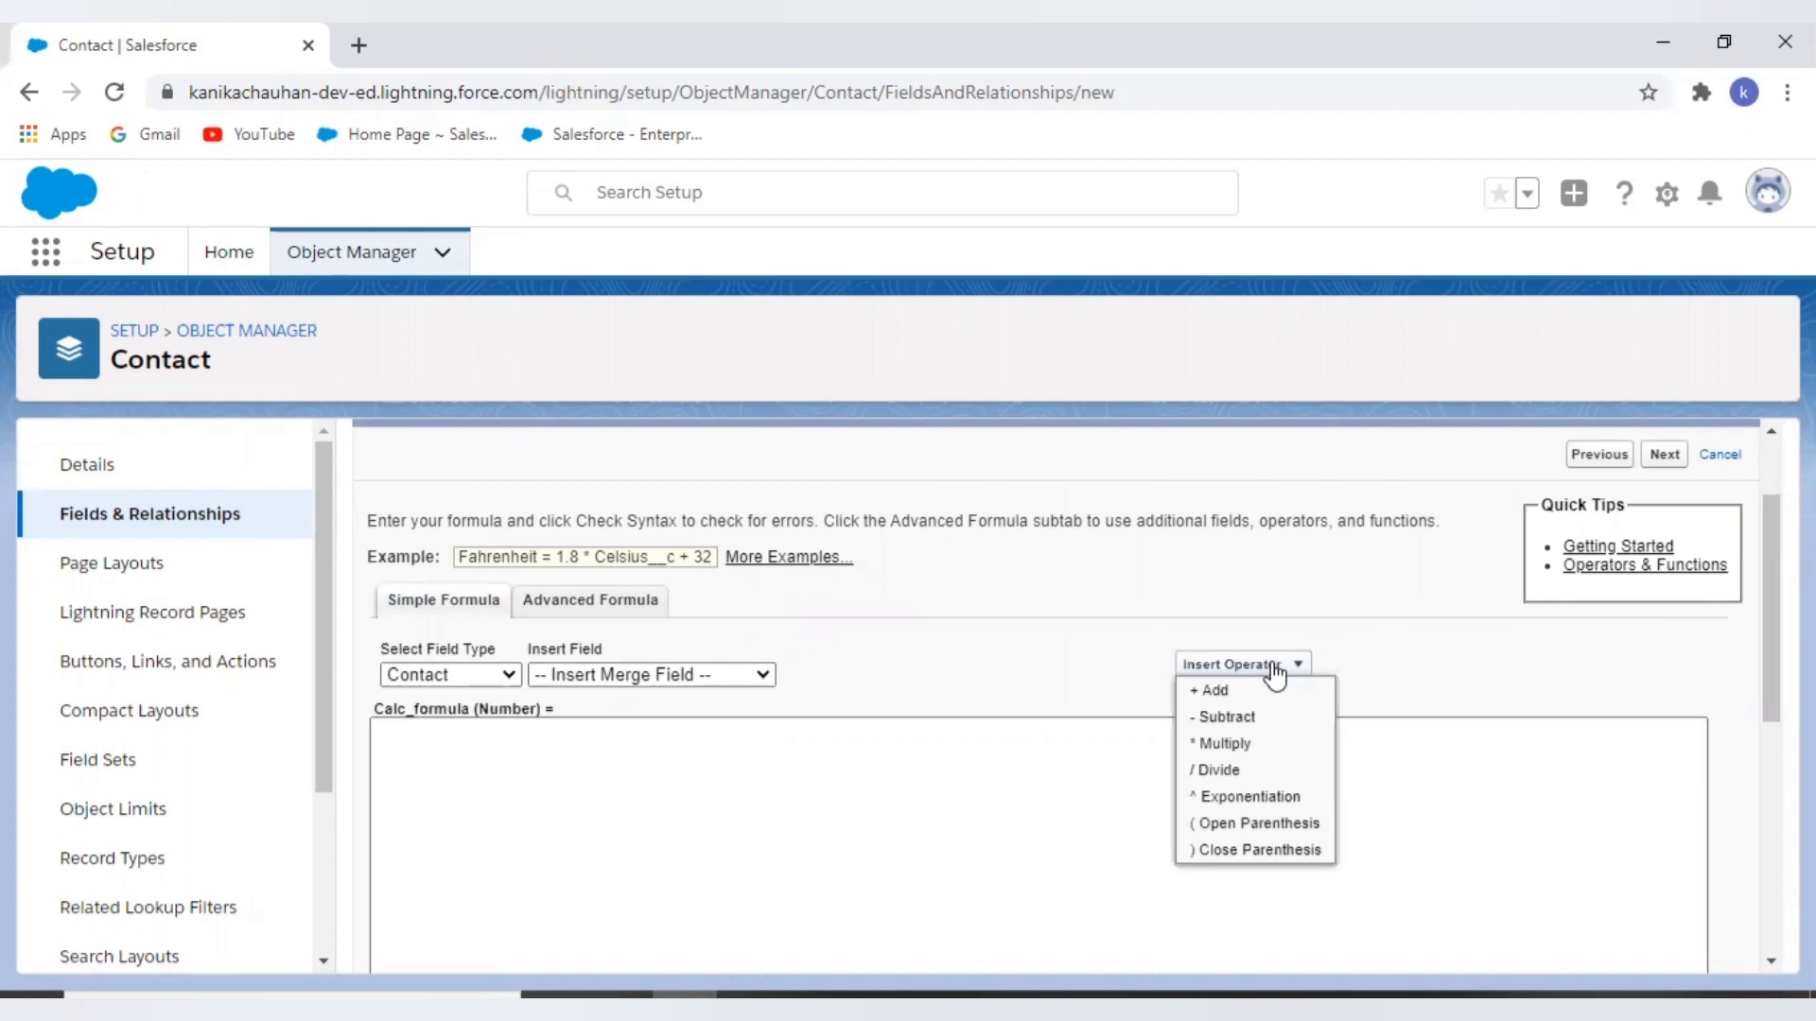
click(1275, 667)
Open the Insert Merge Field list and close it without choosing a field
scroll(1275, 673, down, 5)
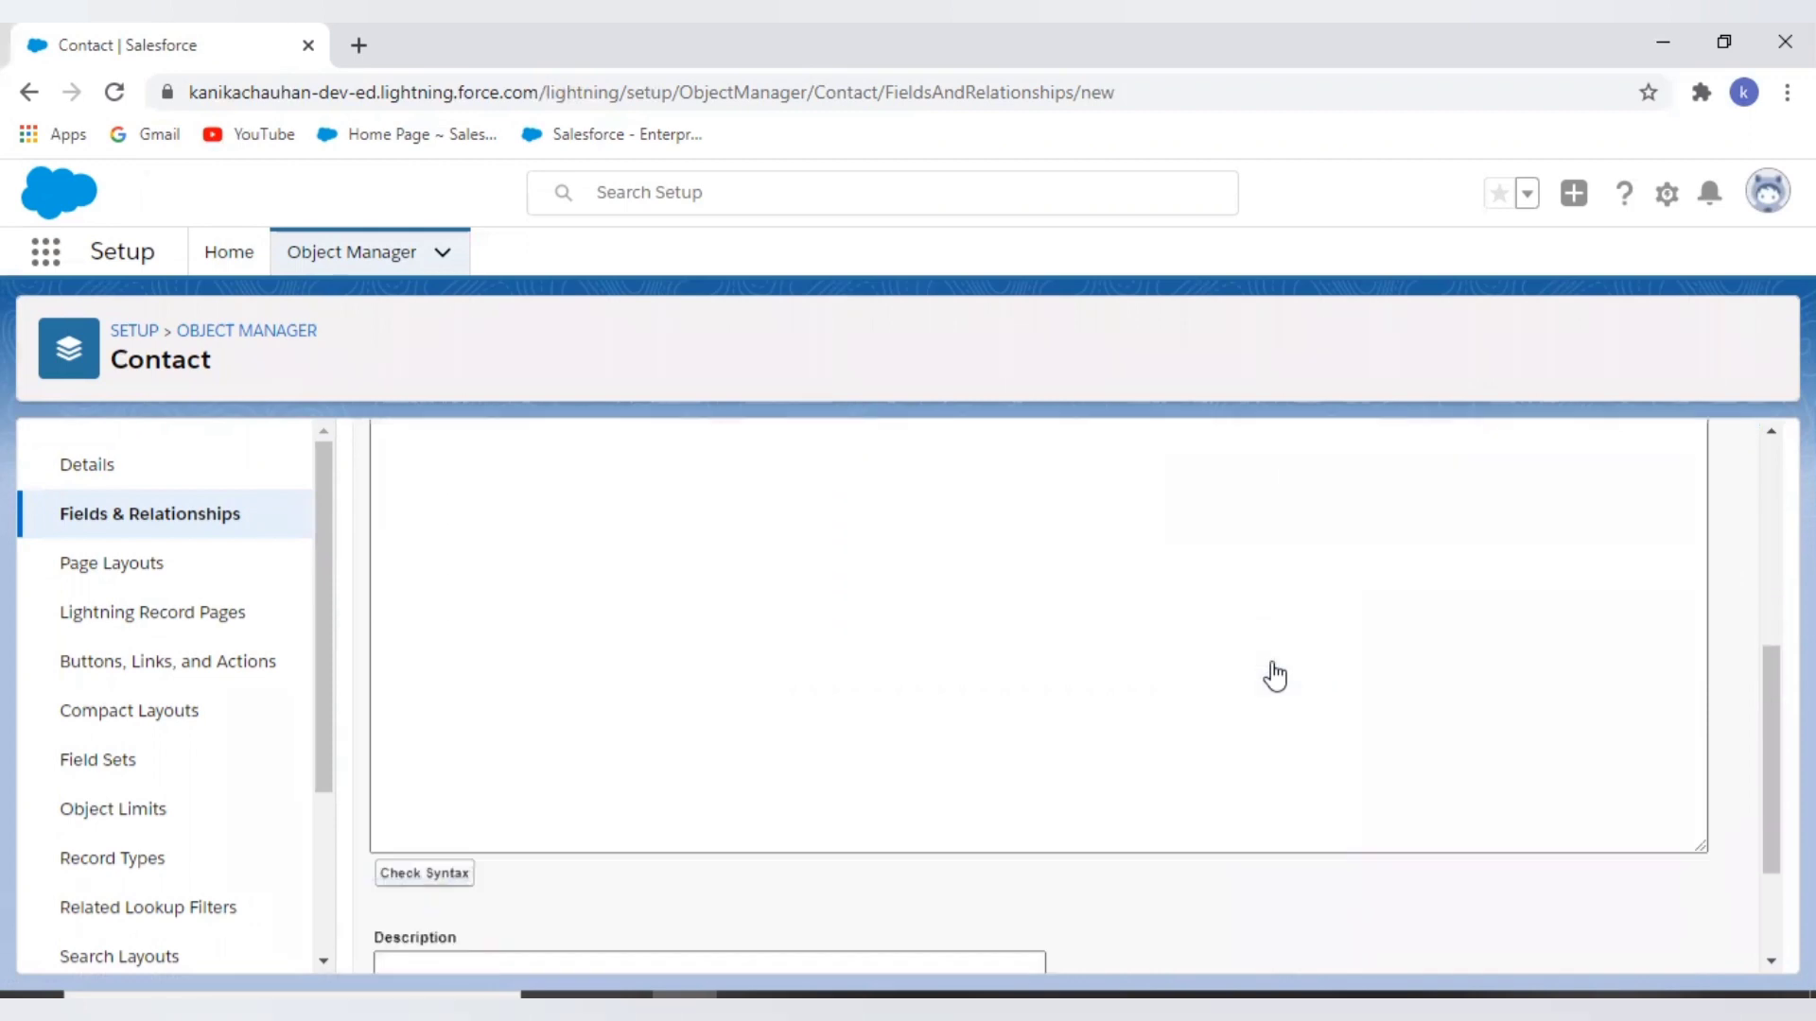
scroll(1275, 673, up, 5)
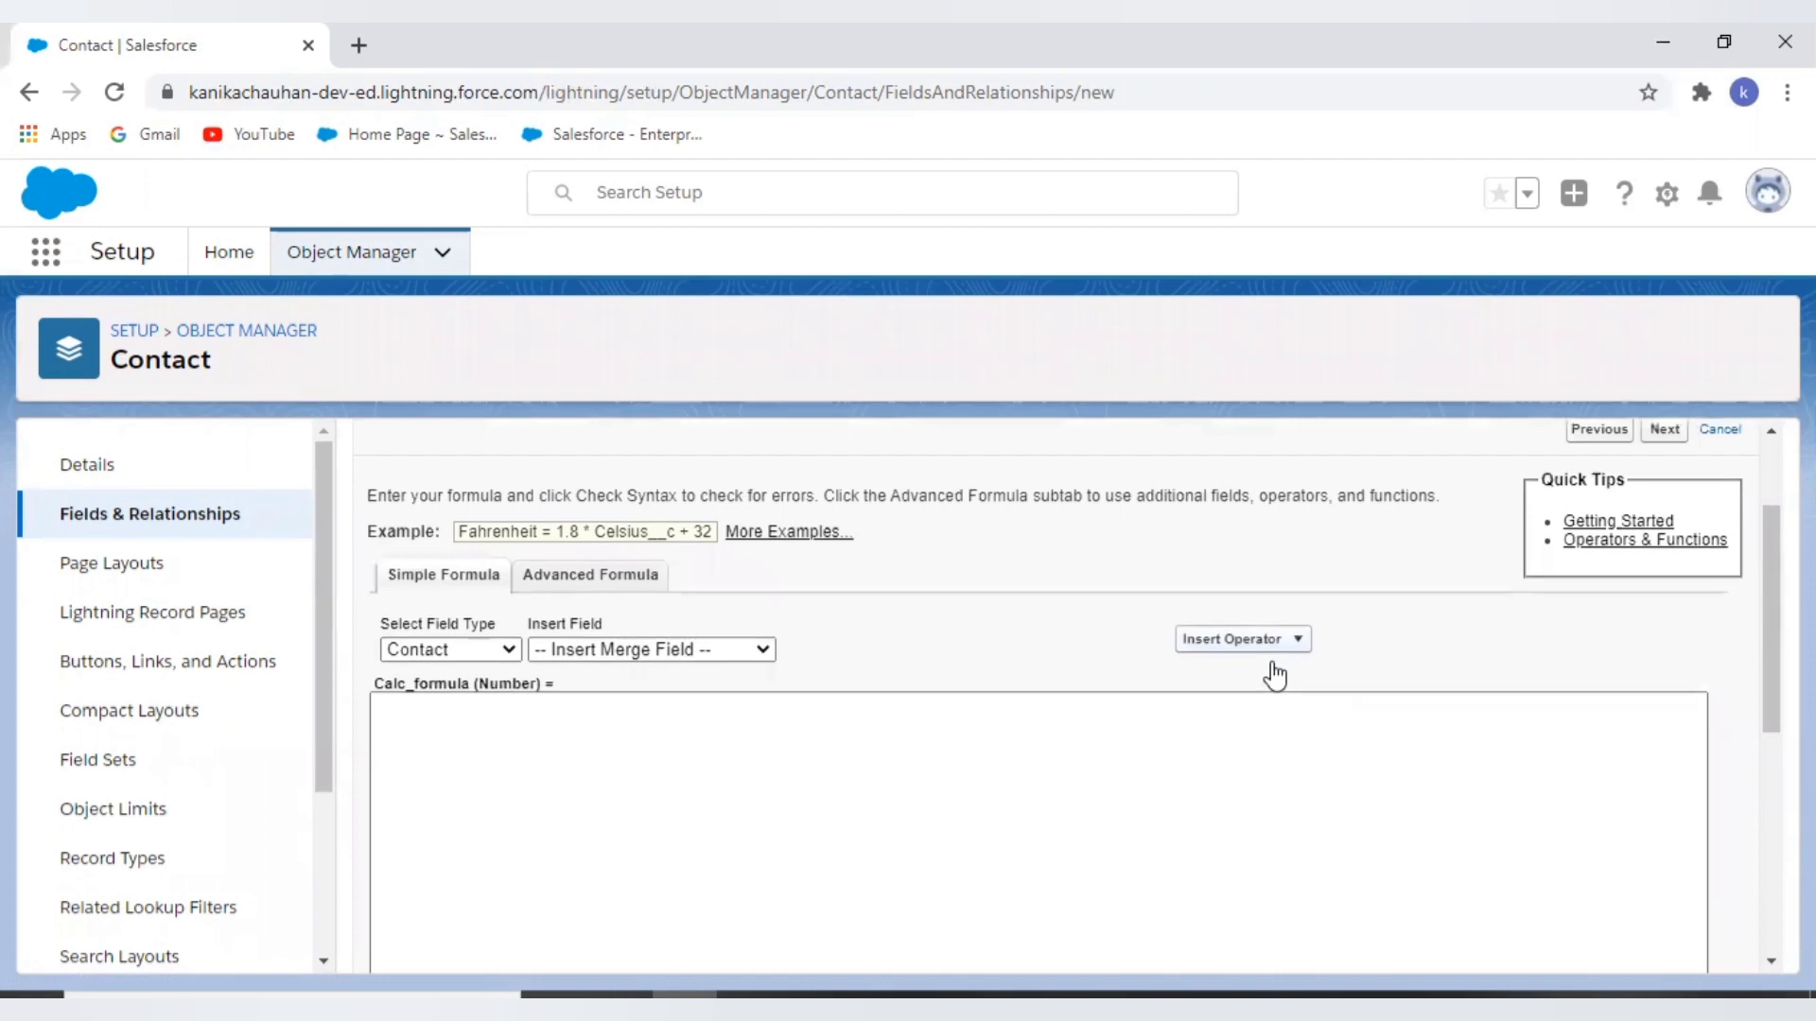
scroll(1273, 672, down, 1)
scroll(839, 672, up, 1)
click(703, 649)
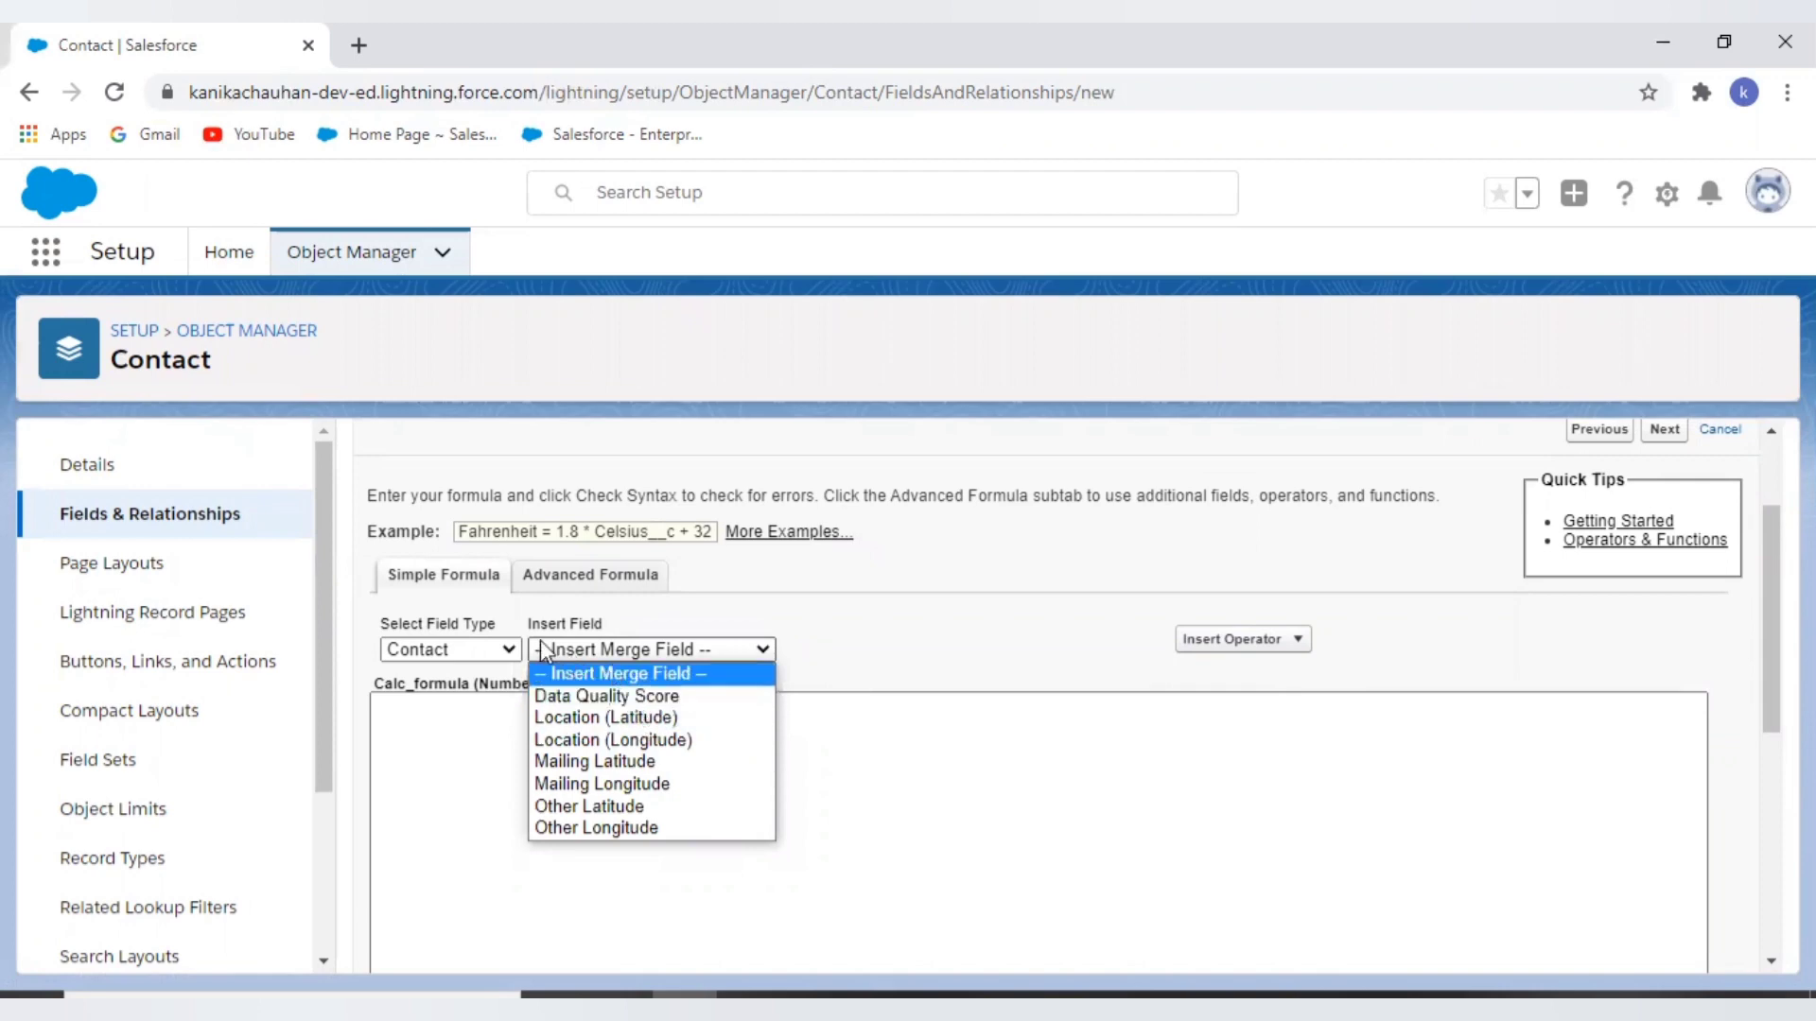
click(615, 673)
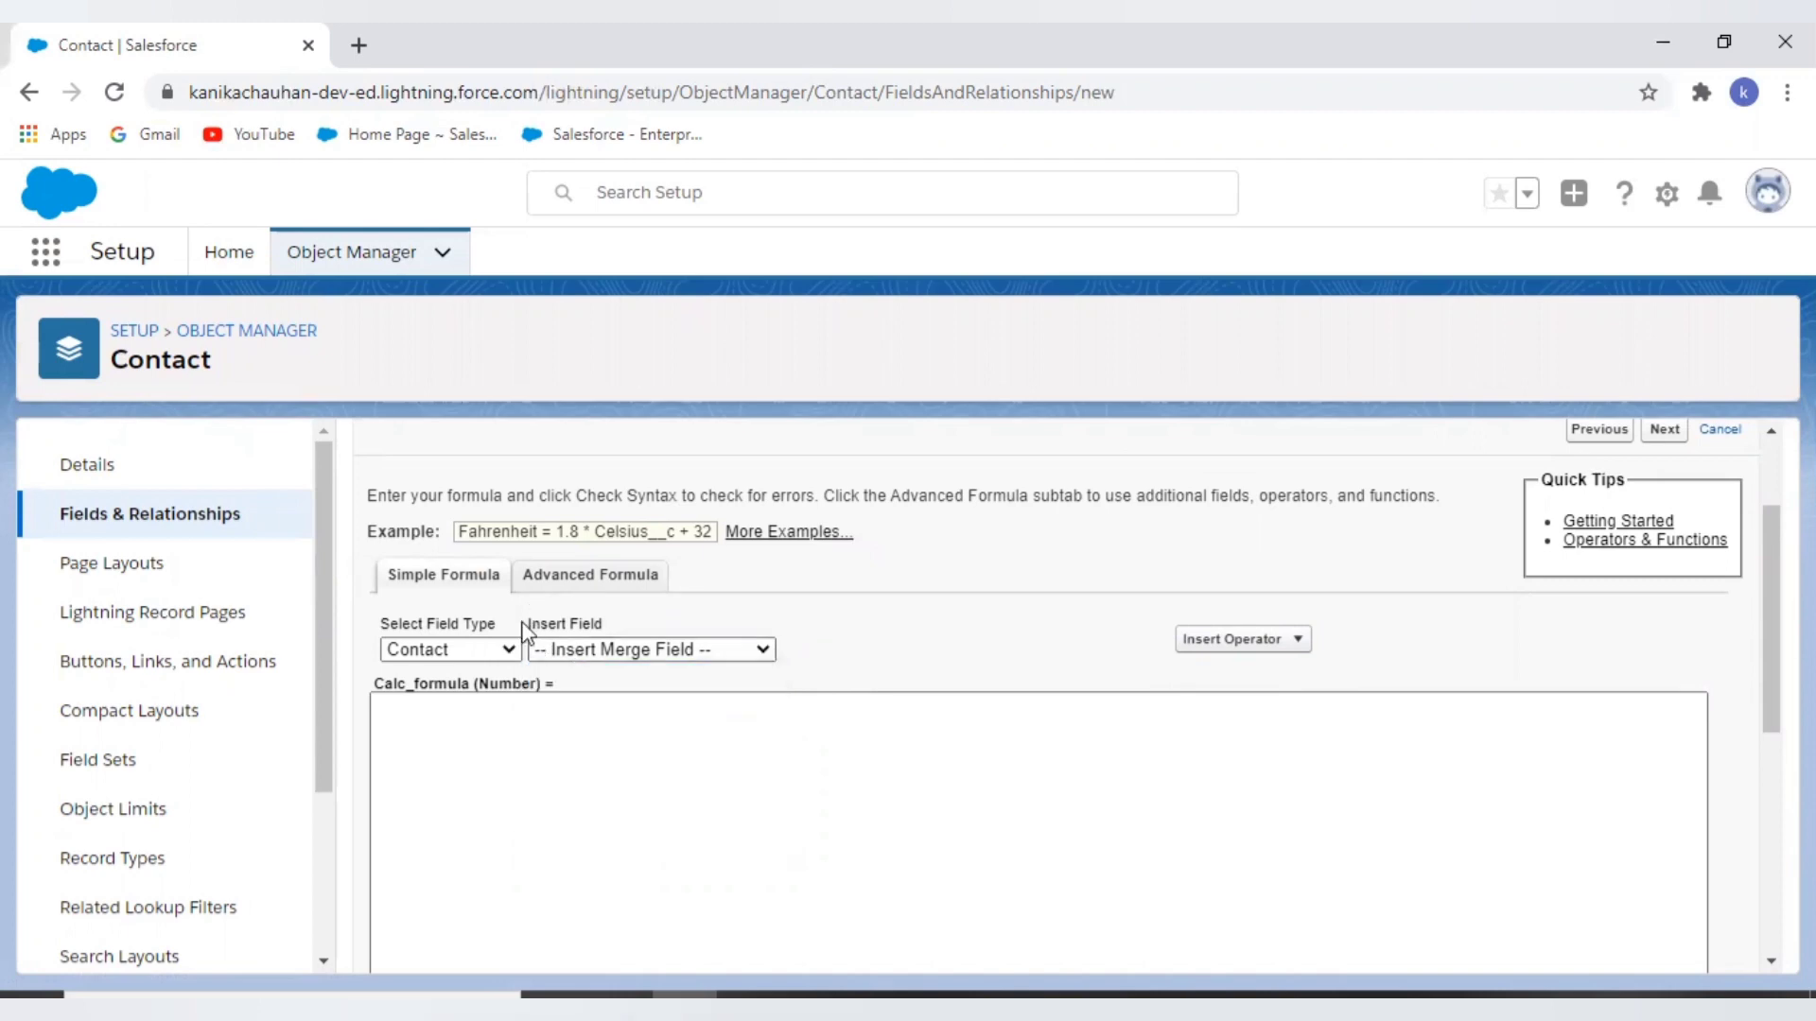
In the Advanced Formula editor, insert Account > Account Name so the formula reads Account.Name
click(557, 578)
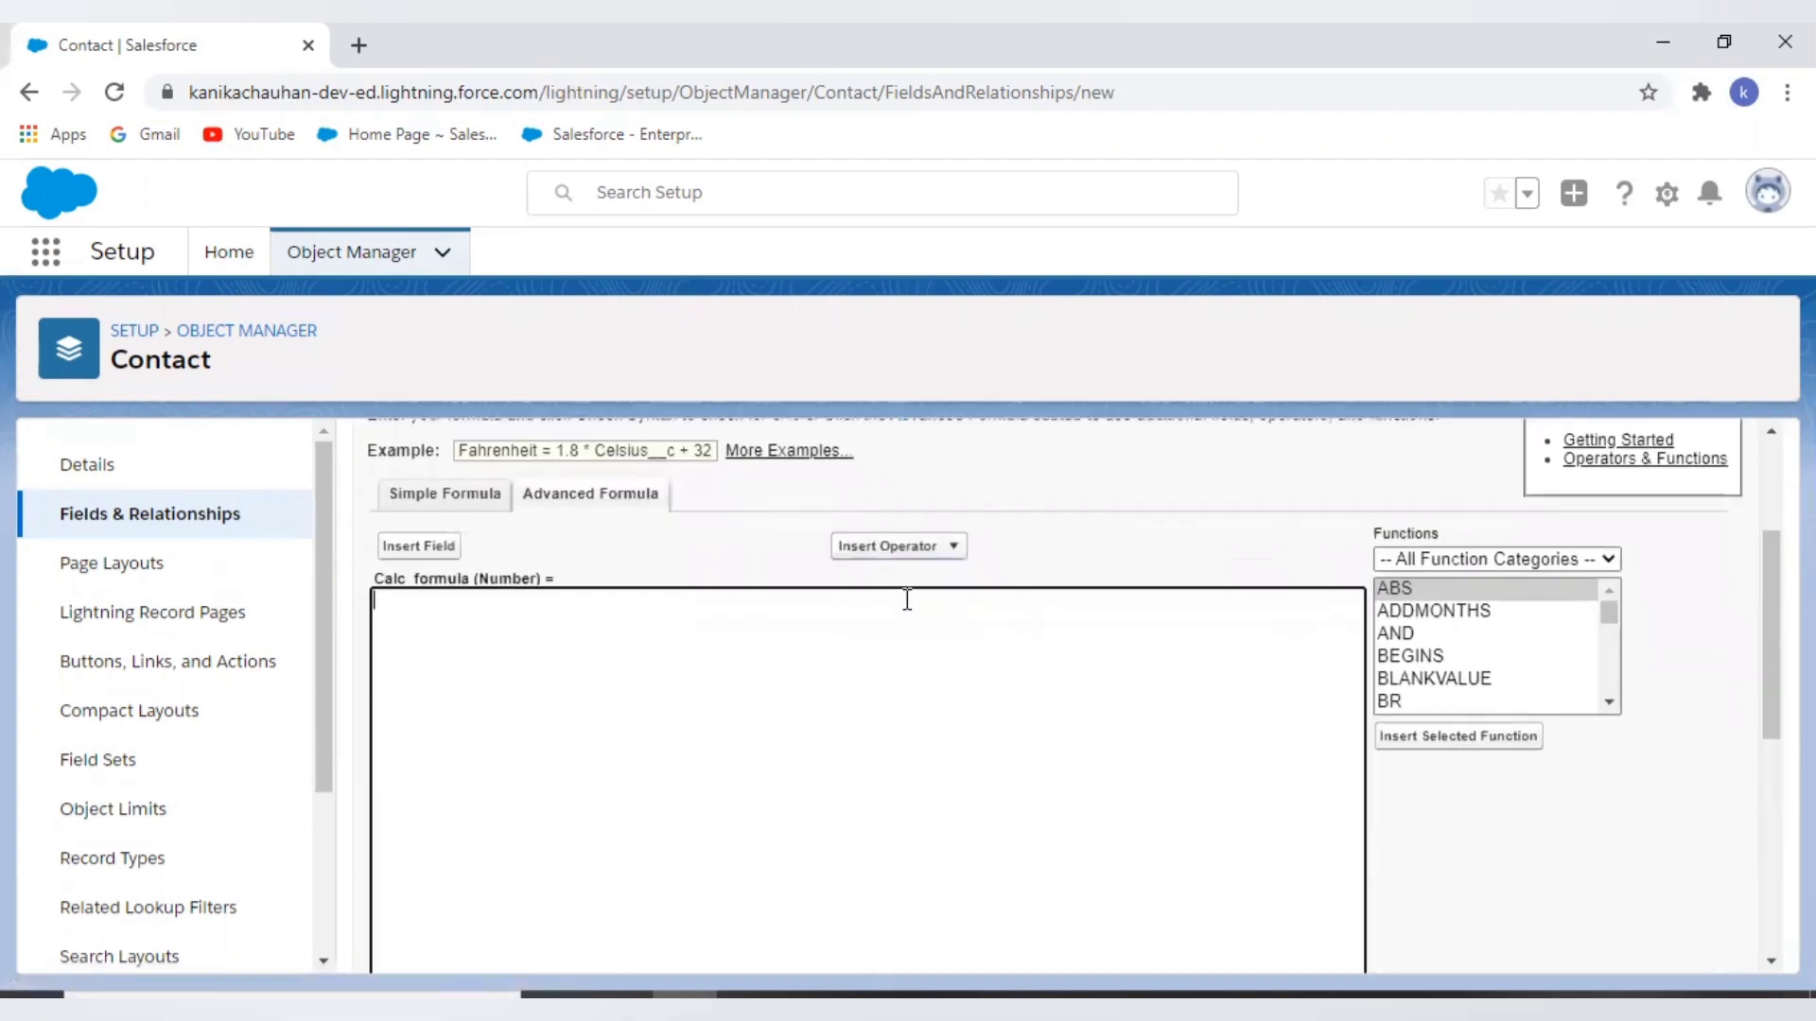
click(903, 541)
click(700, 551)
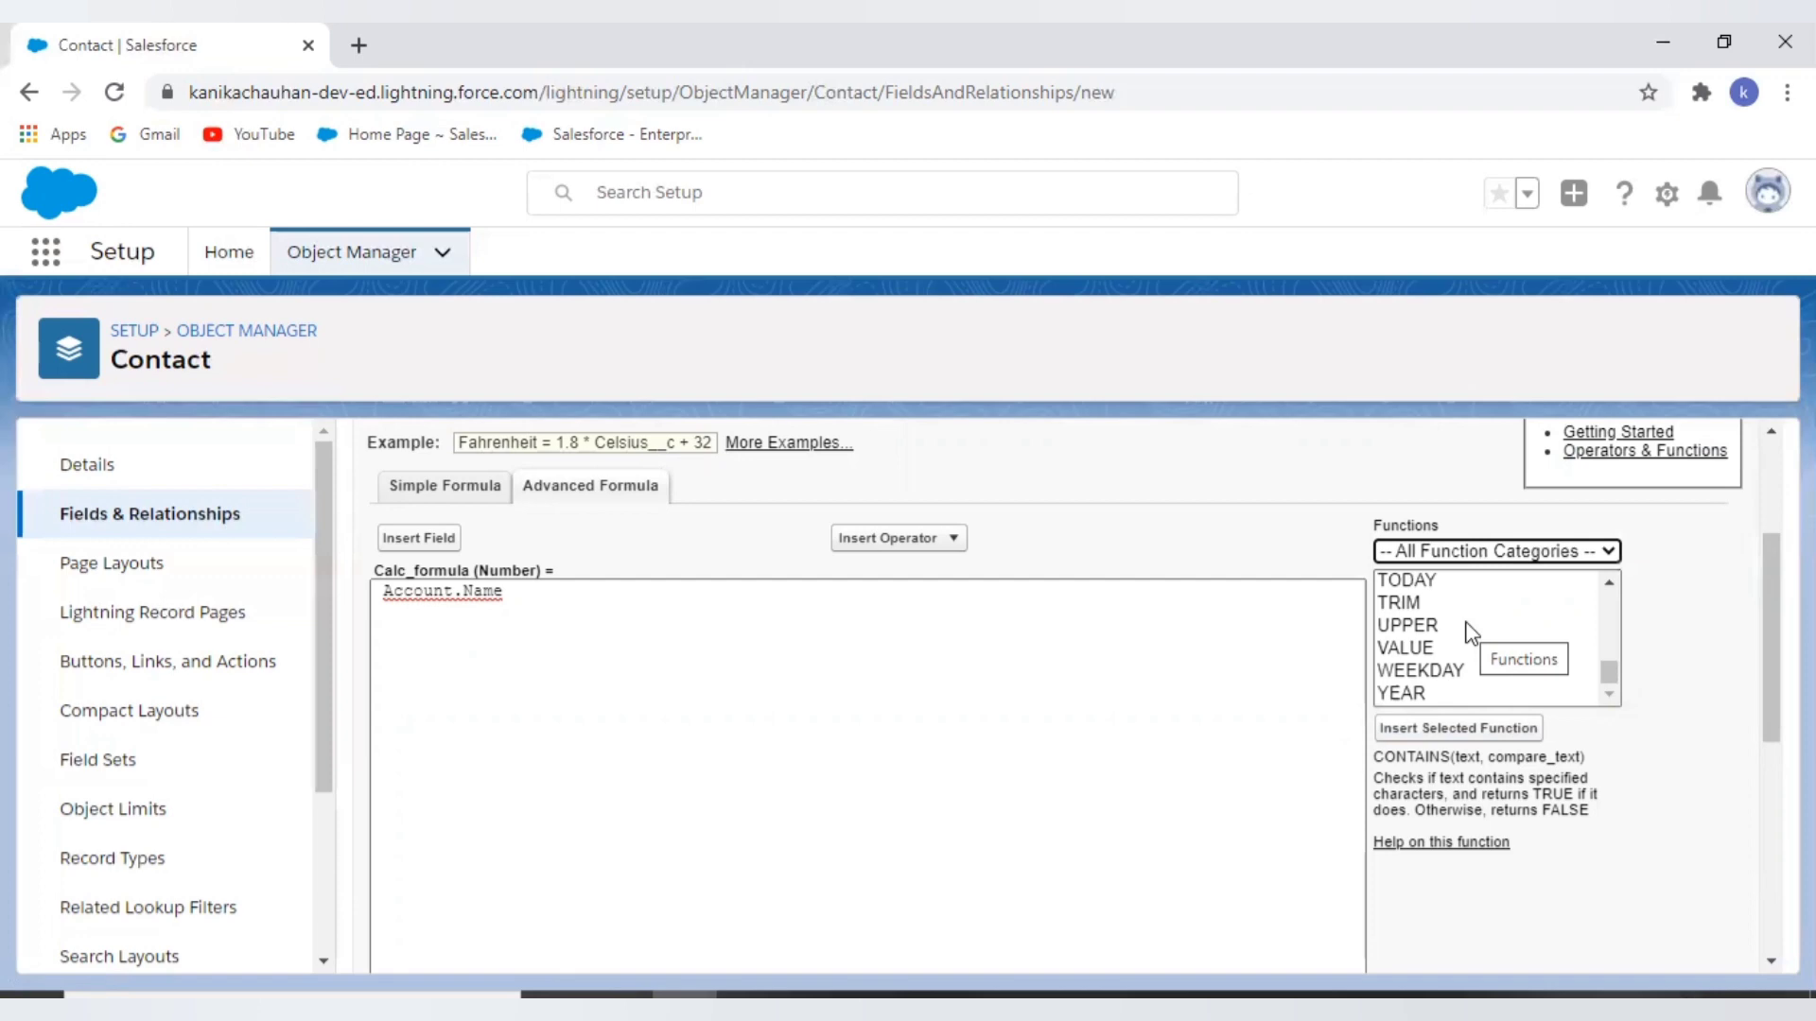
click(416, 538)
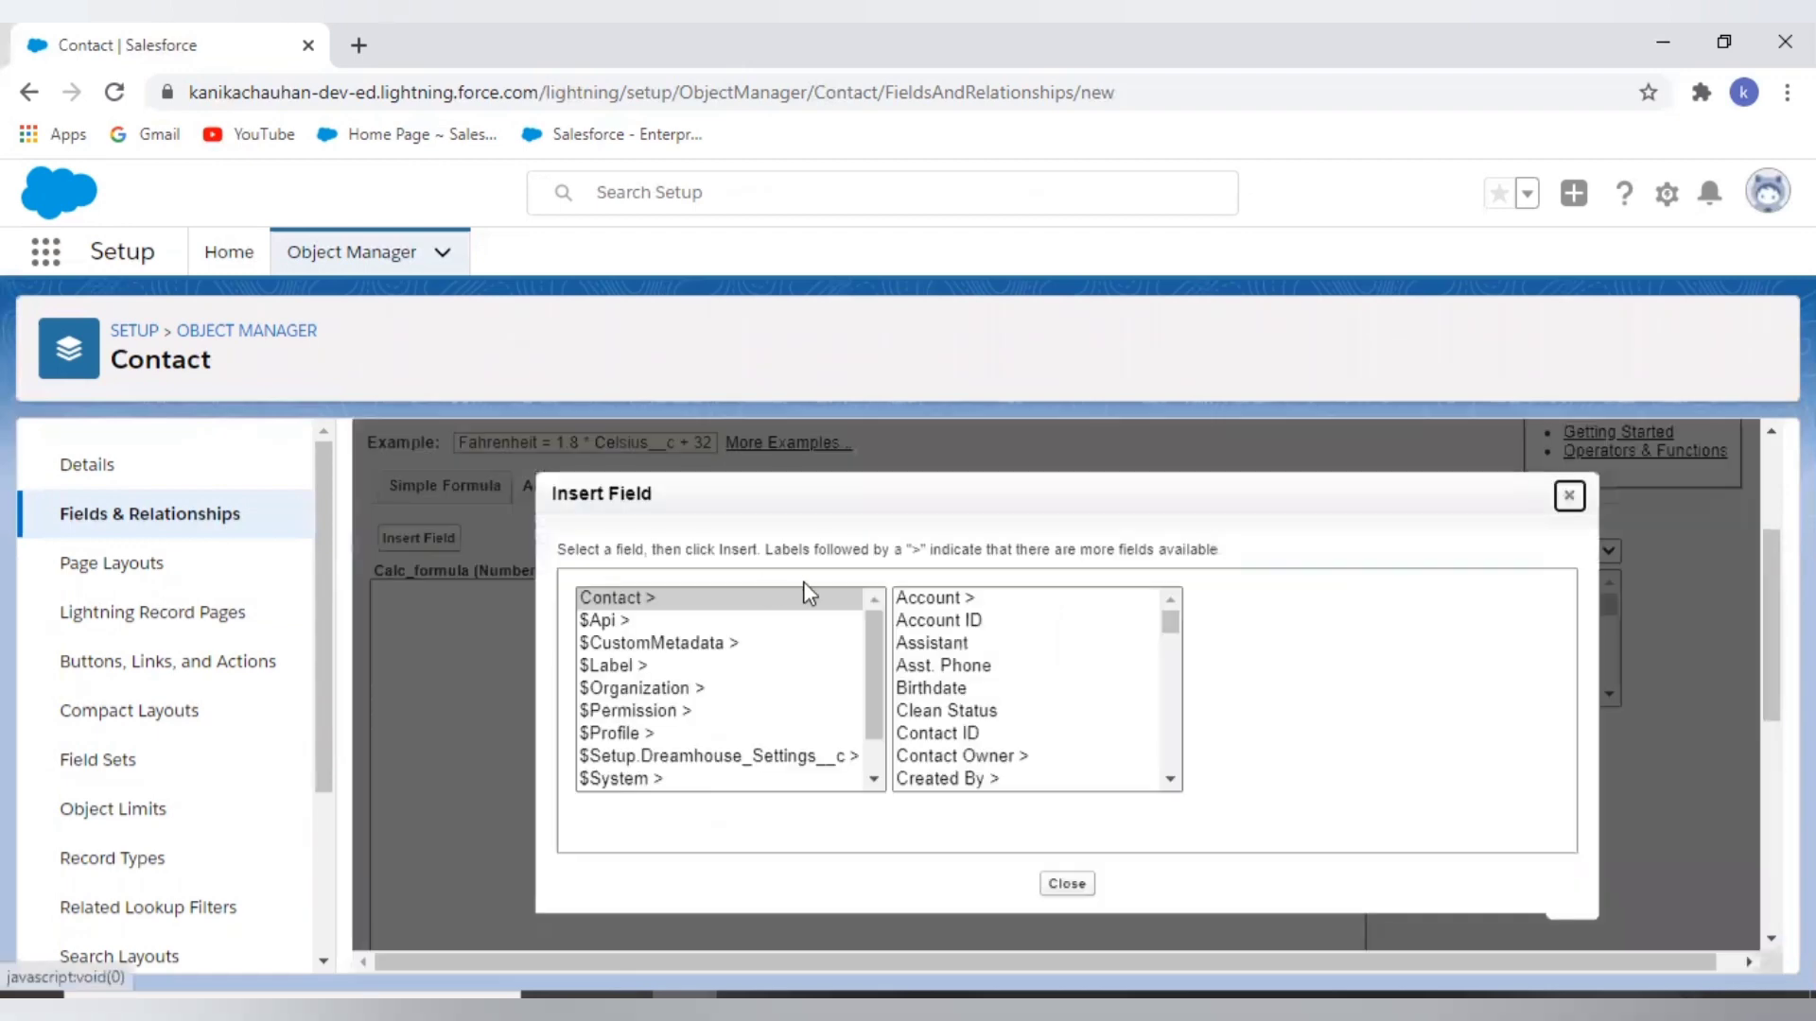
click(979, 598)
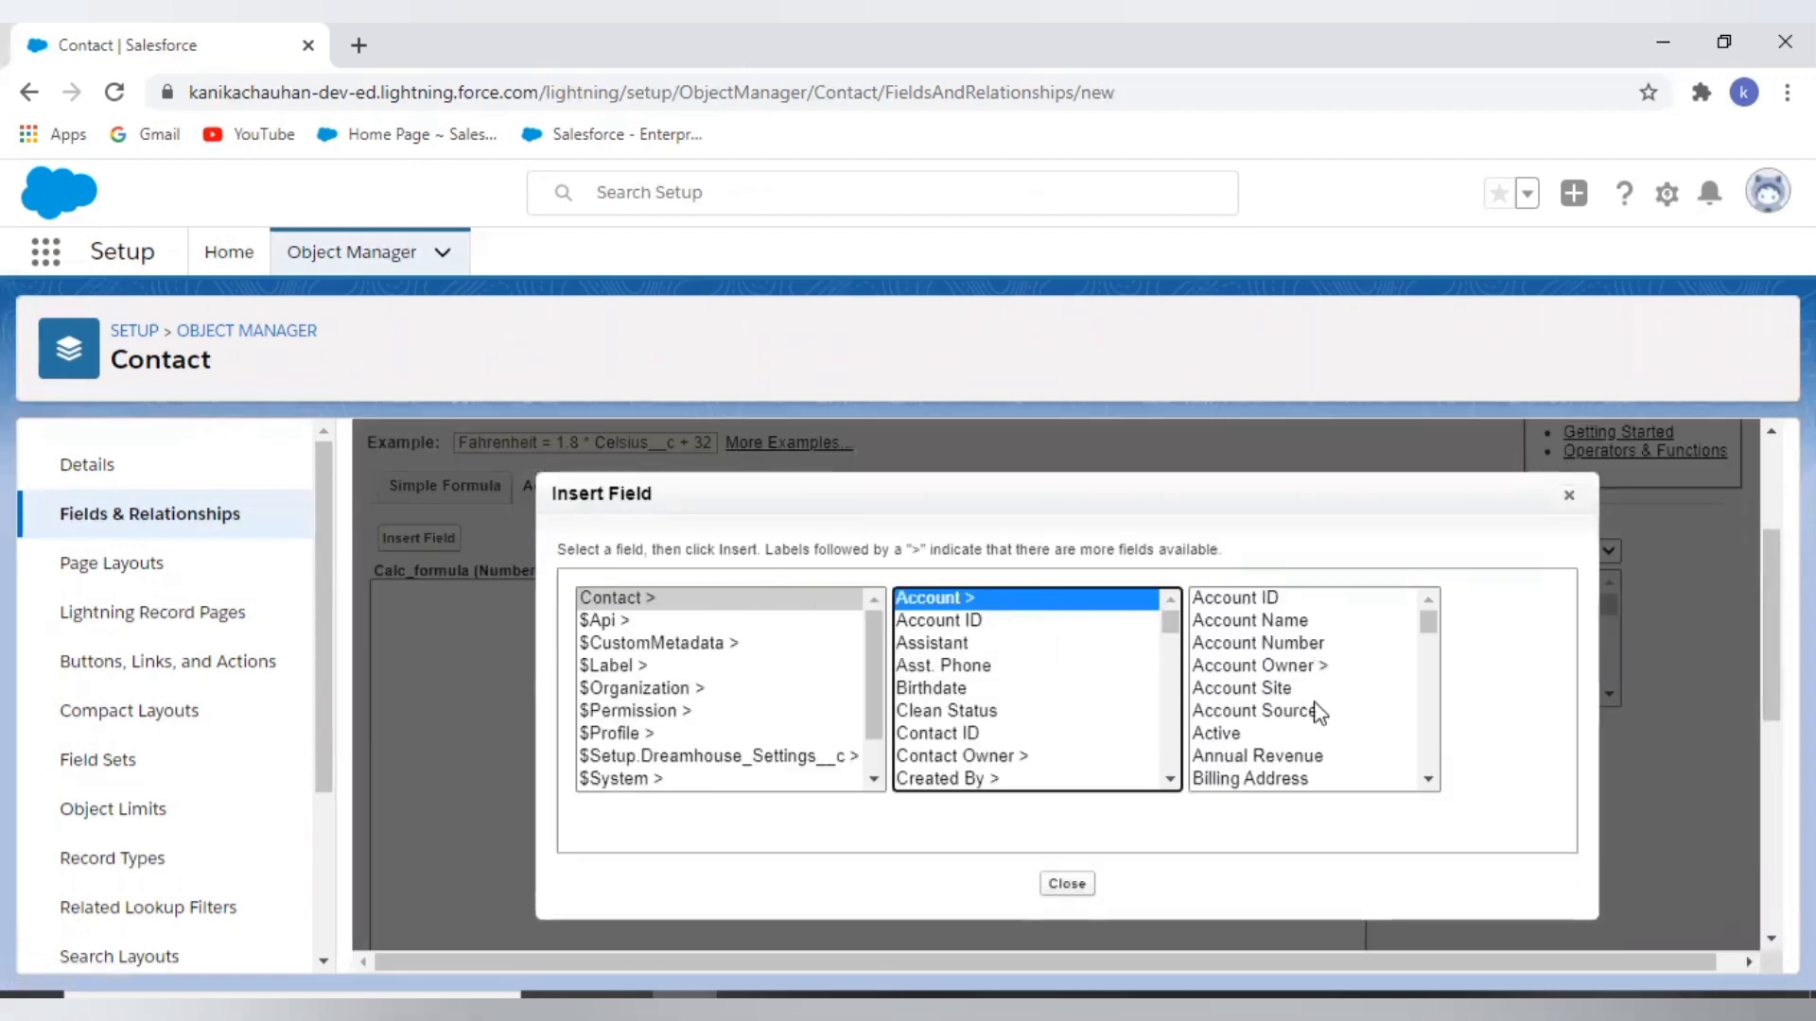
click(1271, 623)
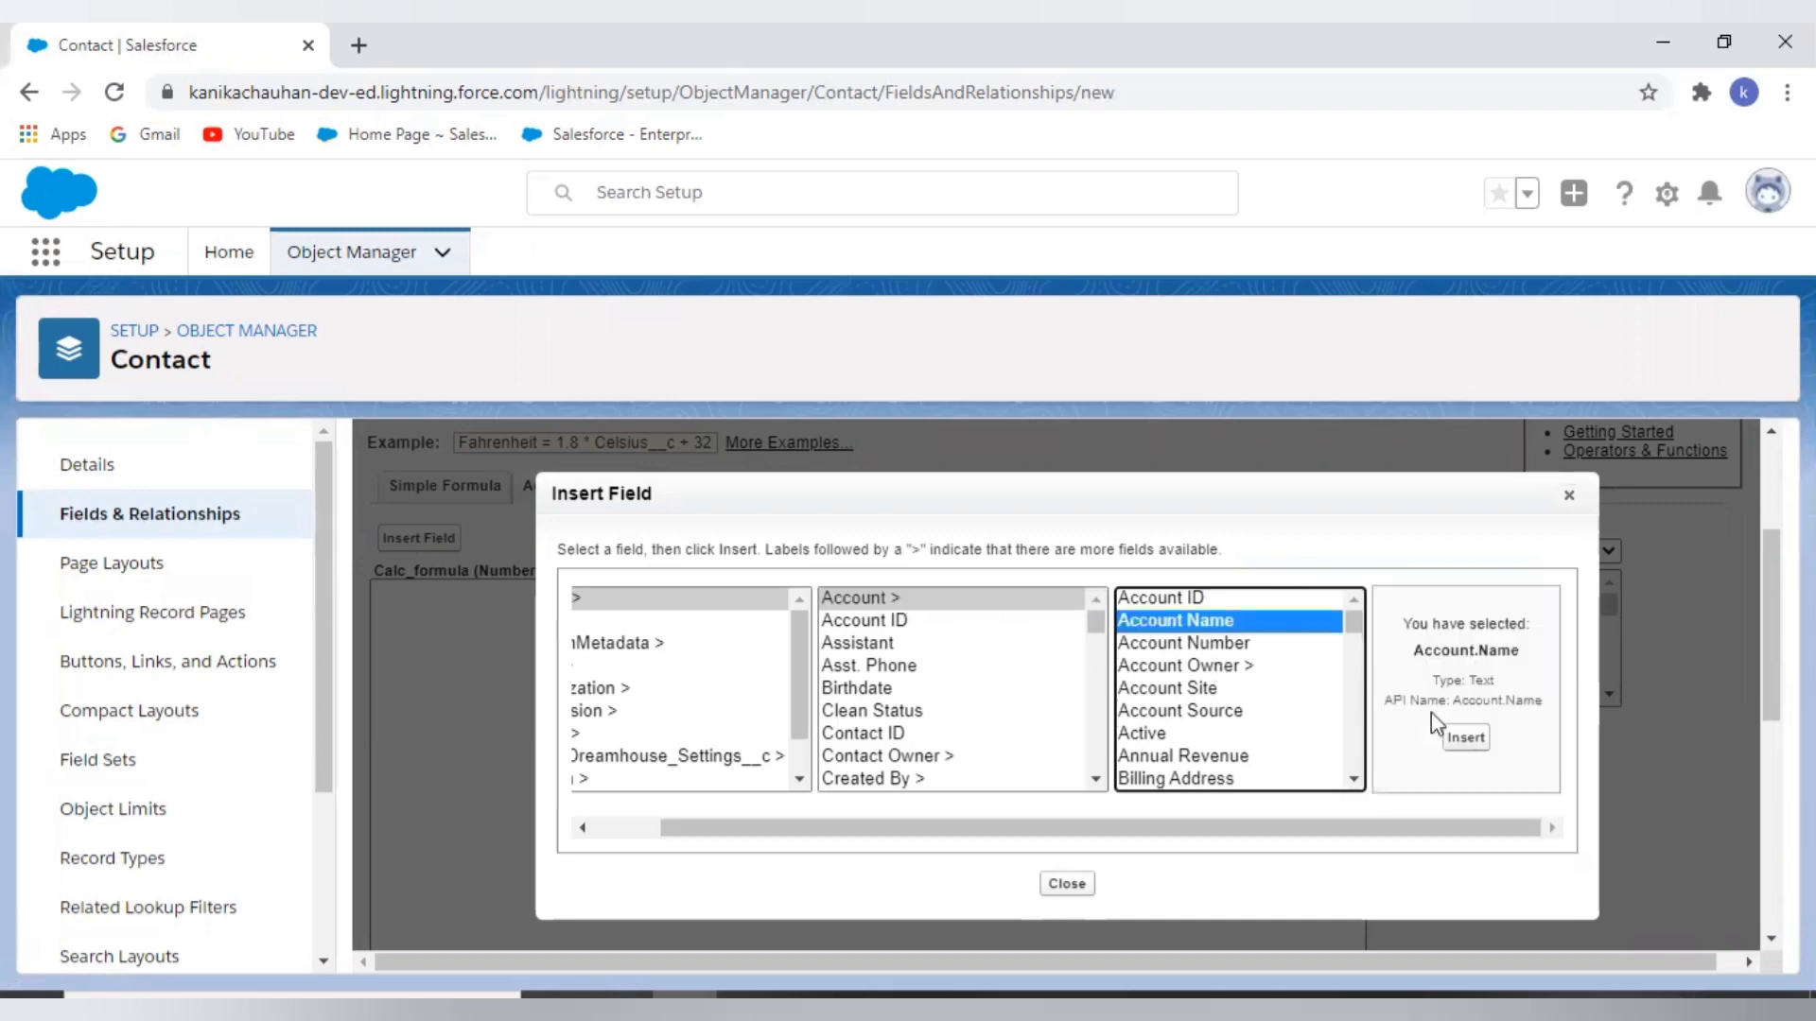
click(1466, 735)
drag(516, 592, 383, 592)
click(606, 607)
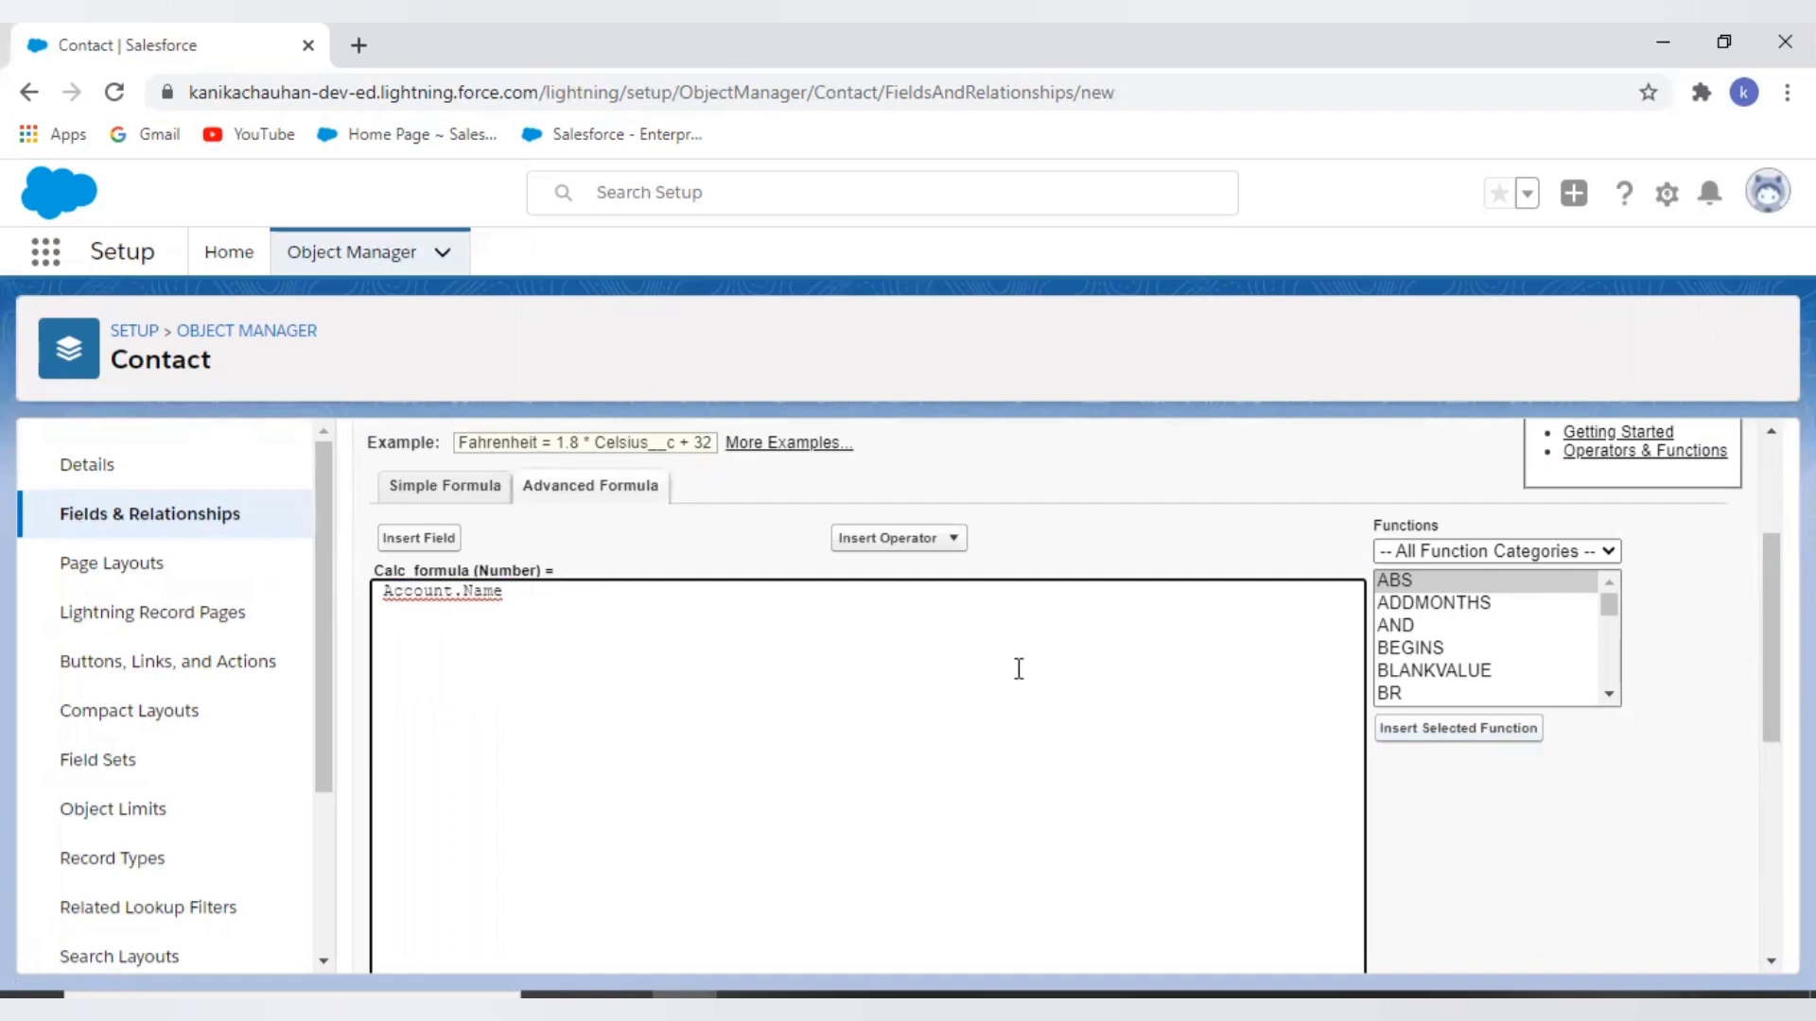
scroll(1018, 669, down, 1)
scroll(1019, 668, down, 3)
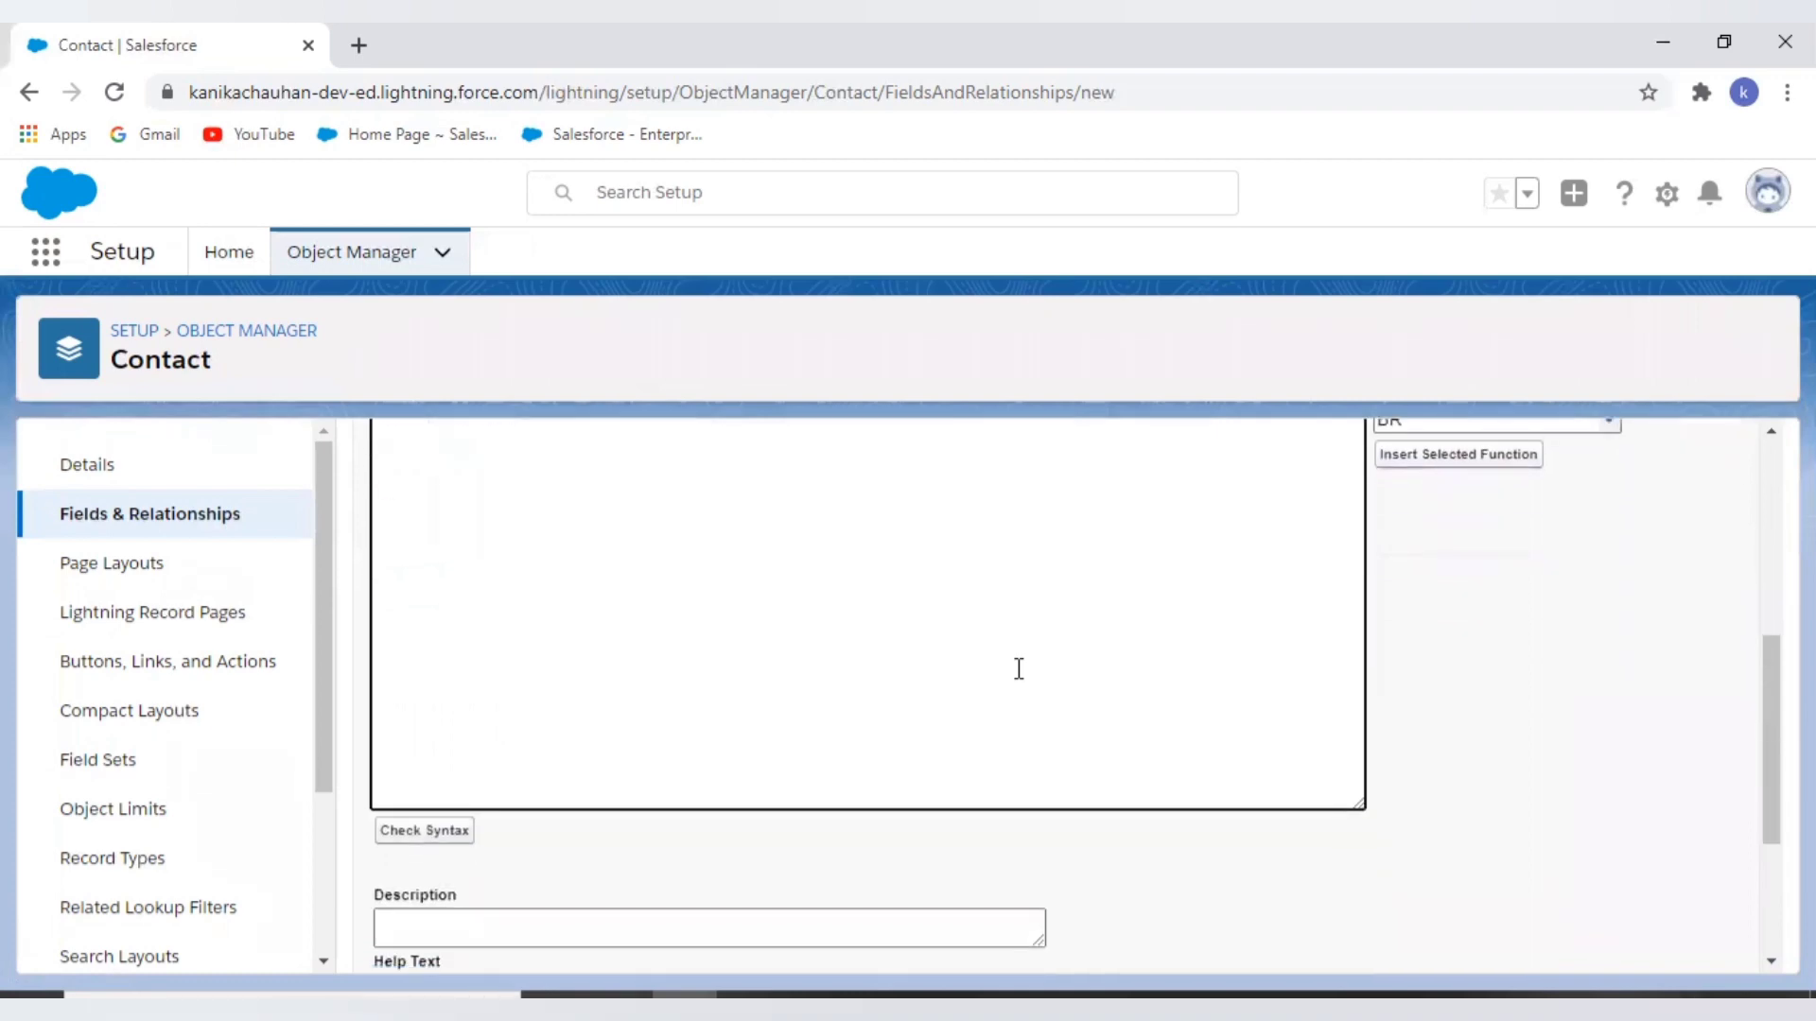
scroll(1022, 665, up, 4)
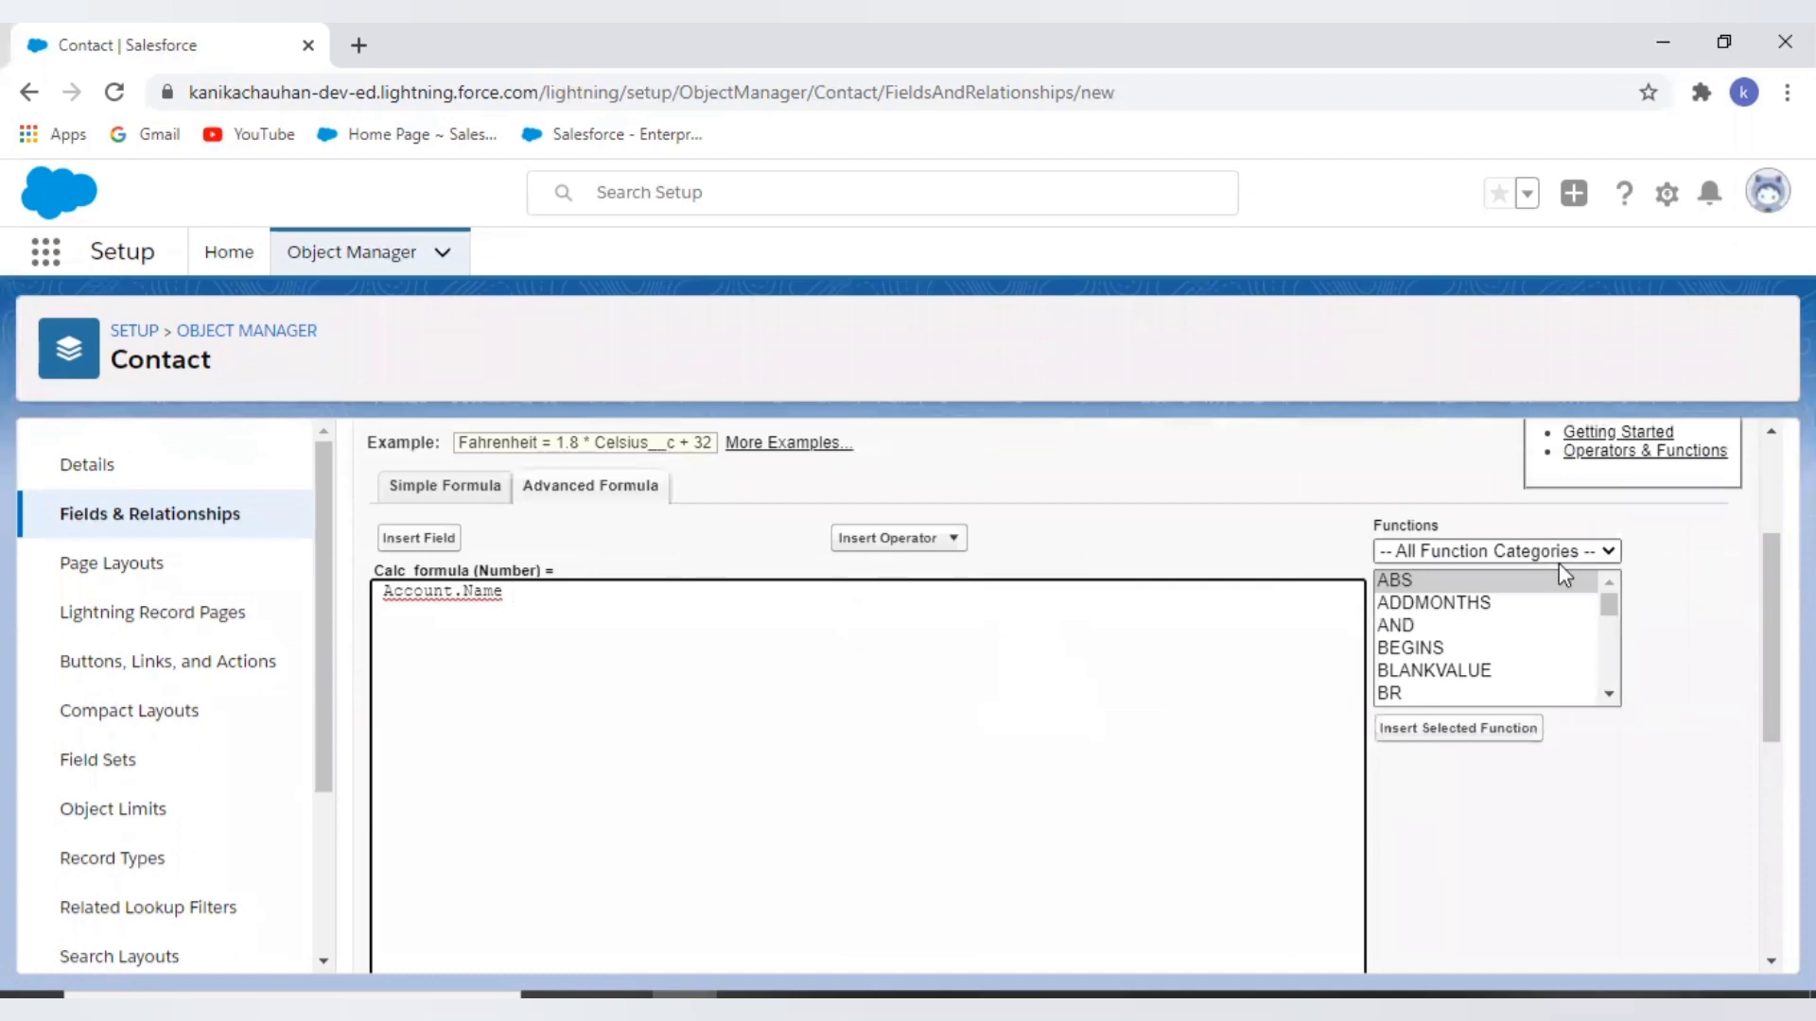
click(1444, 604)
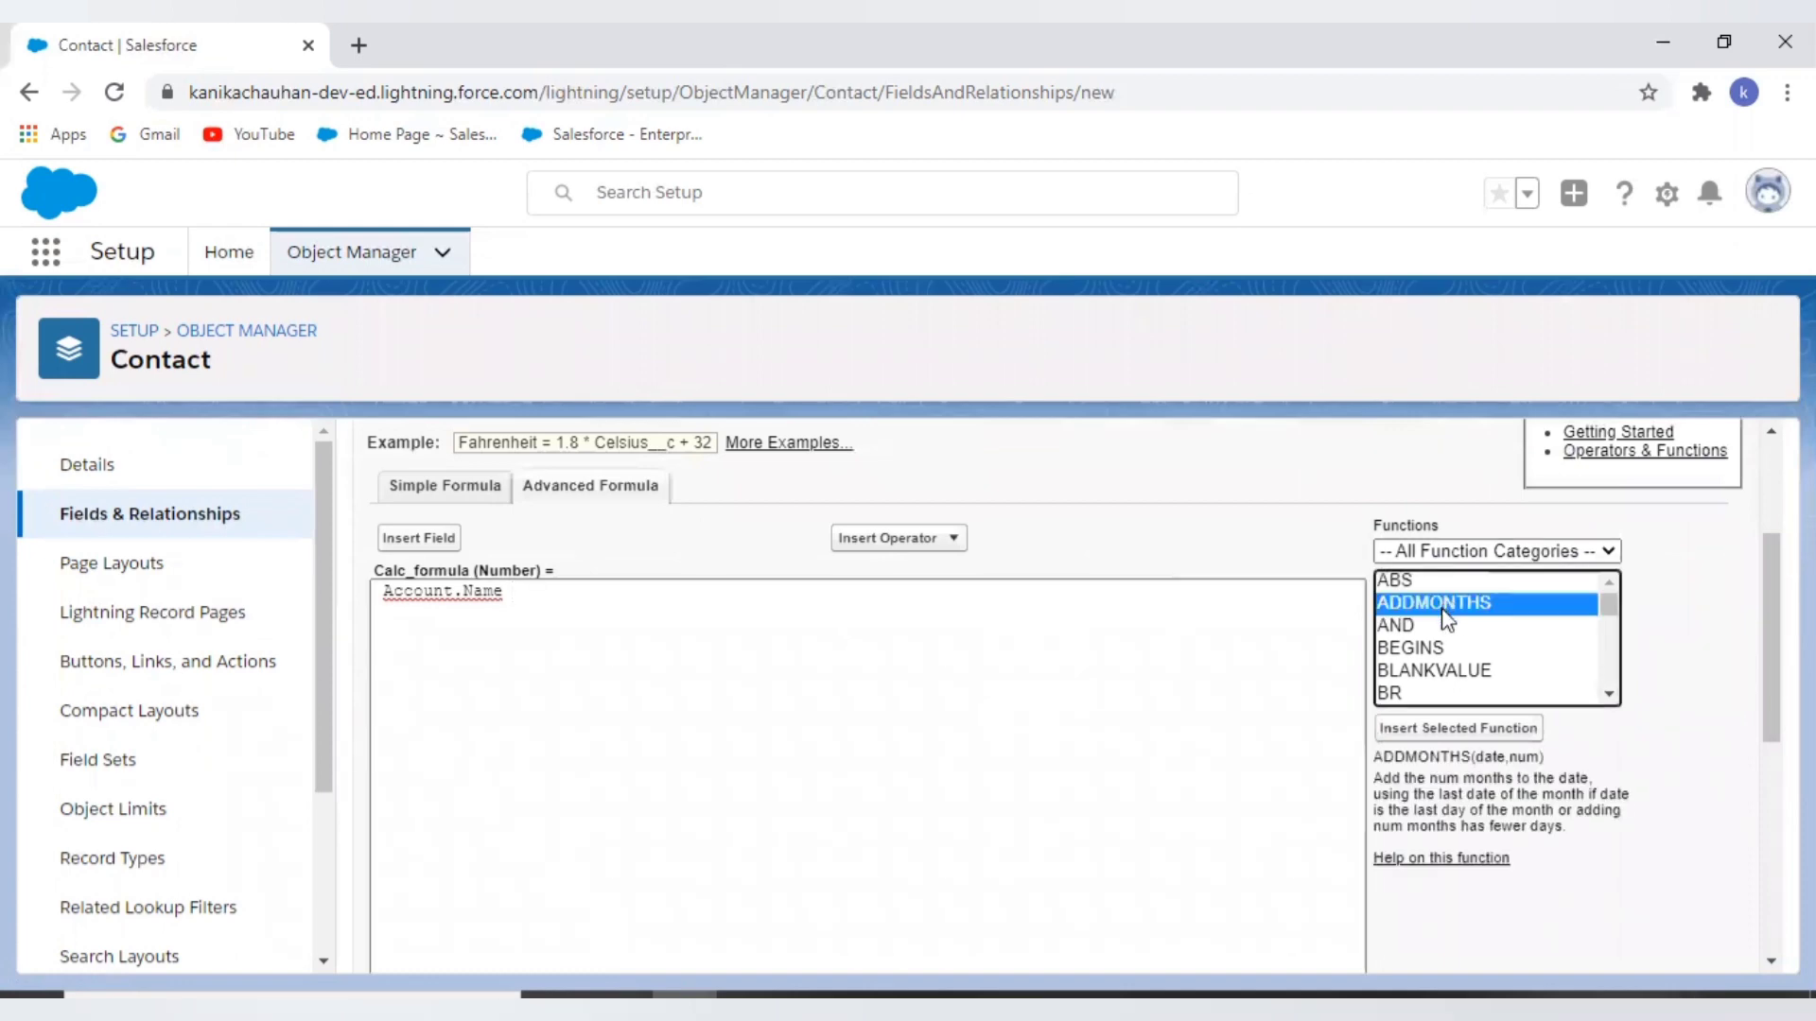
click(1444, 623)
click(1444, 647)
scroll(1444, 647, down, 2)
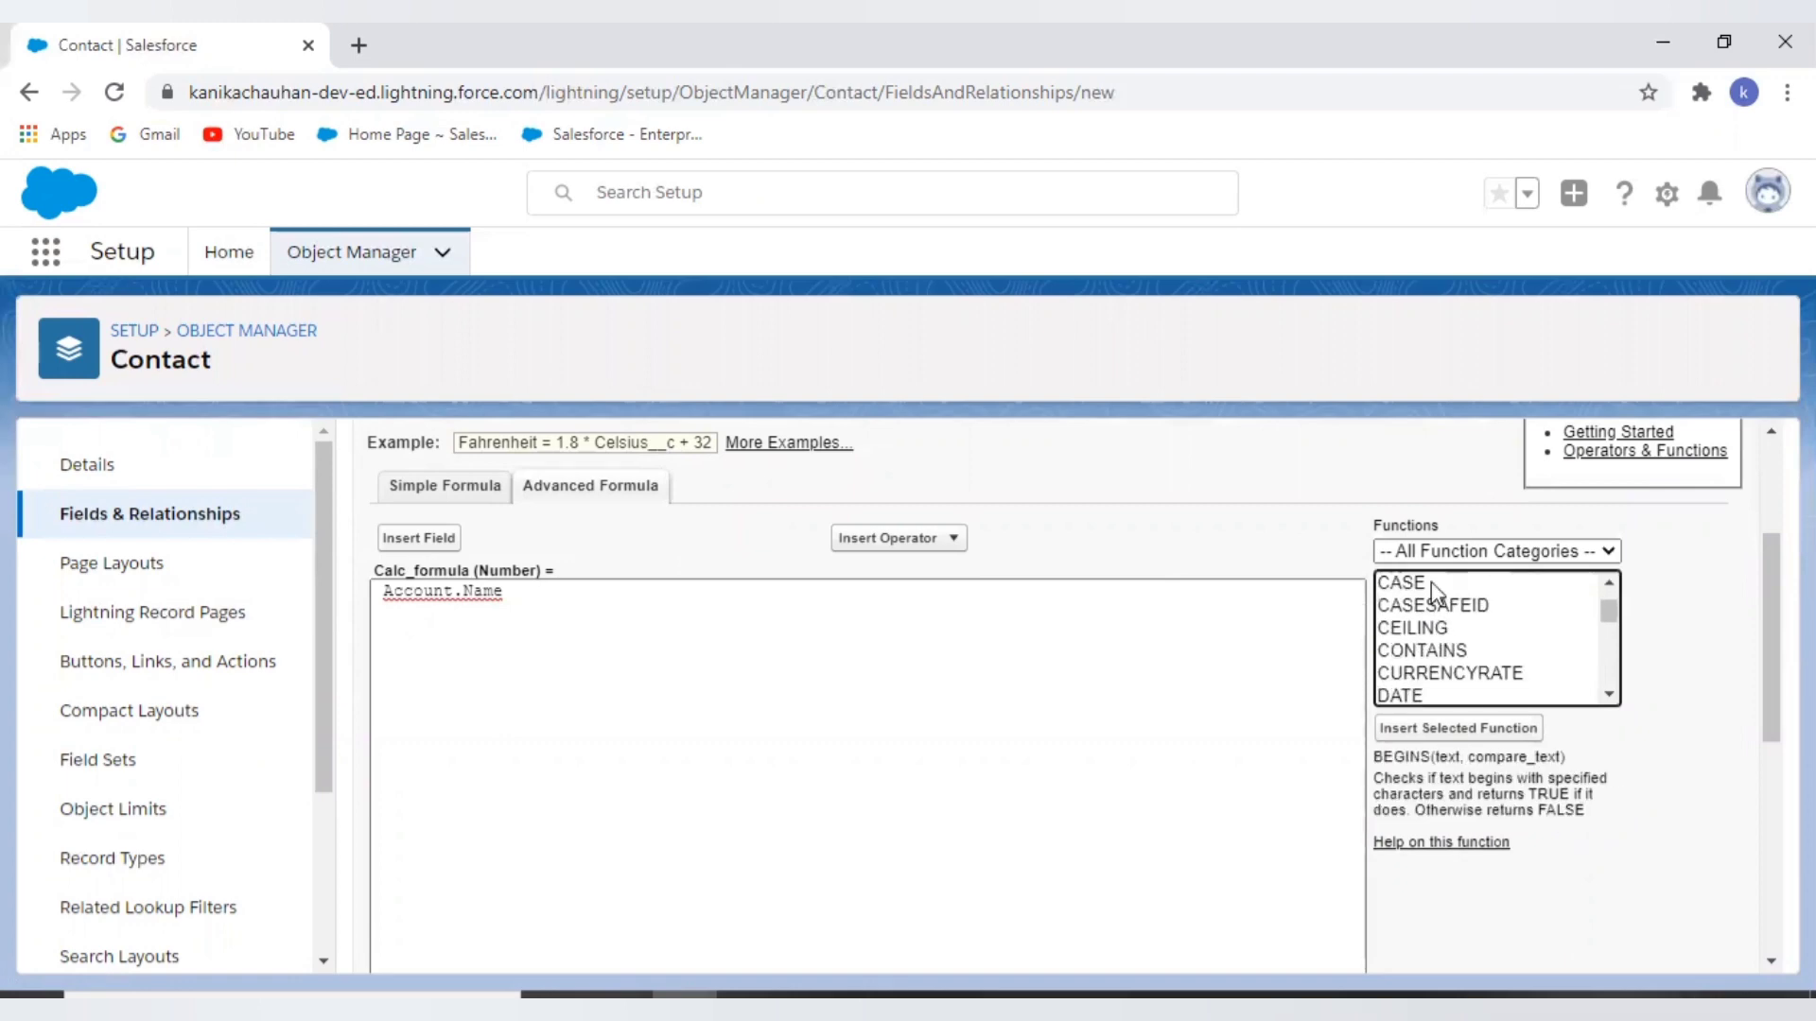
key(c)
key(Down)
click(1442, 650)
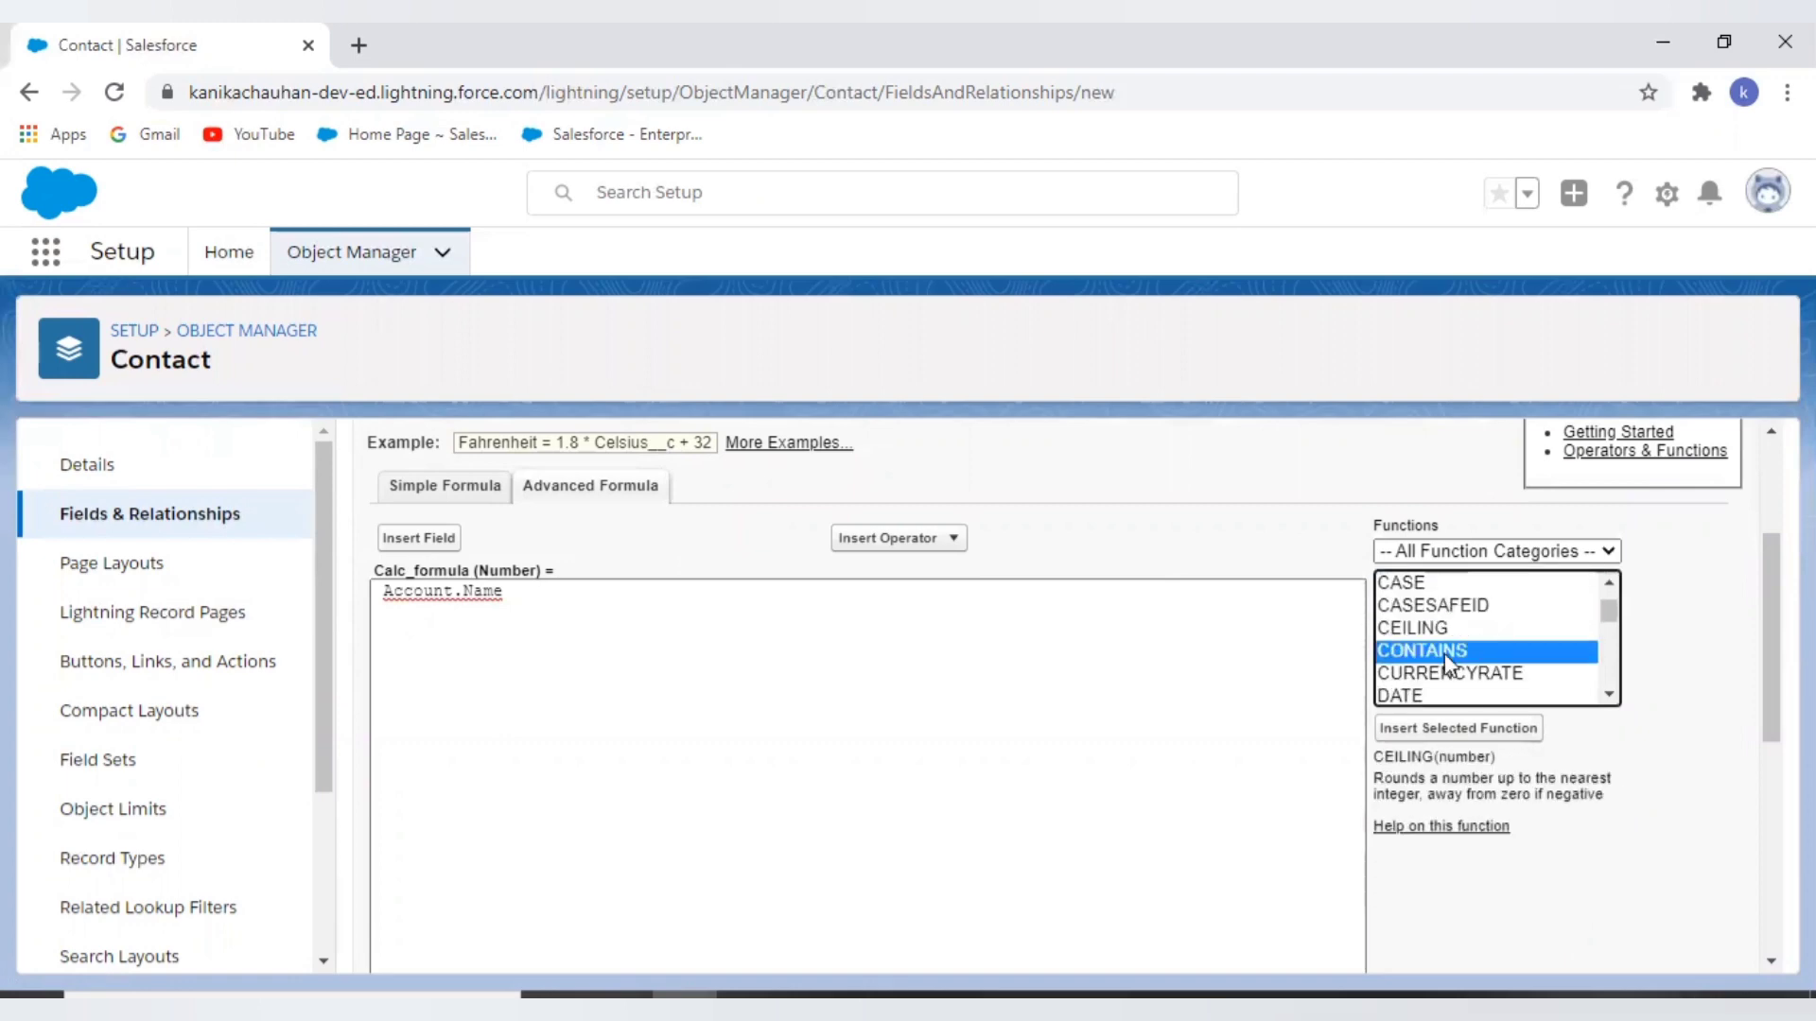
click(1444, 554)
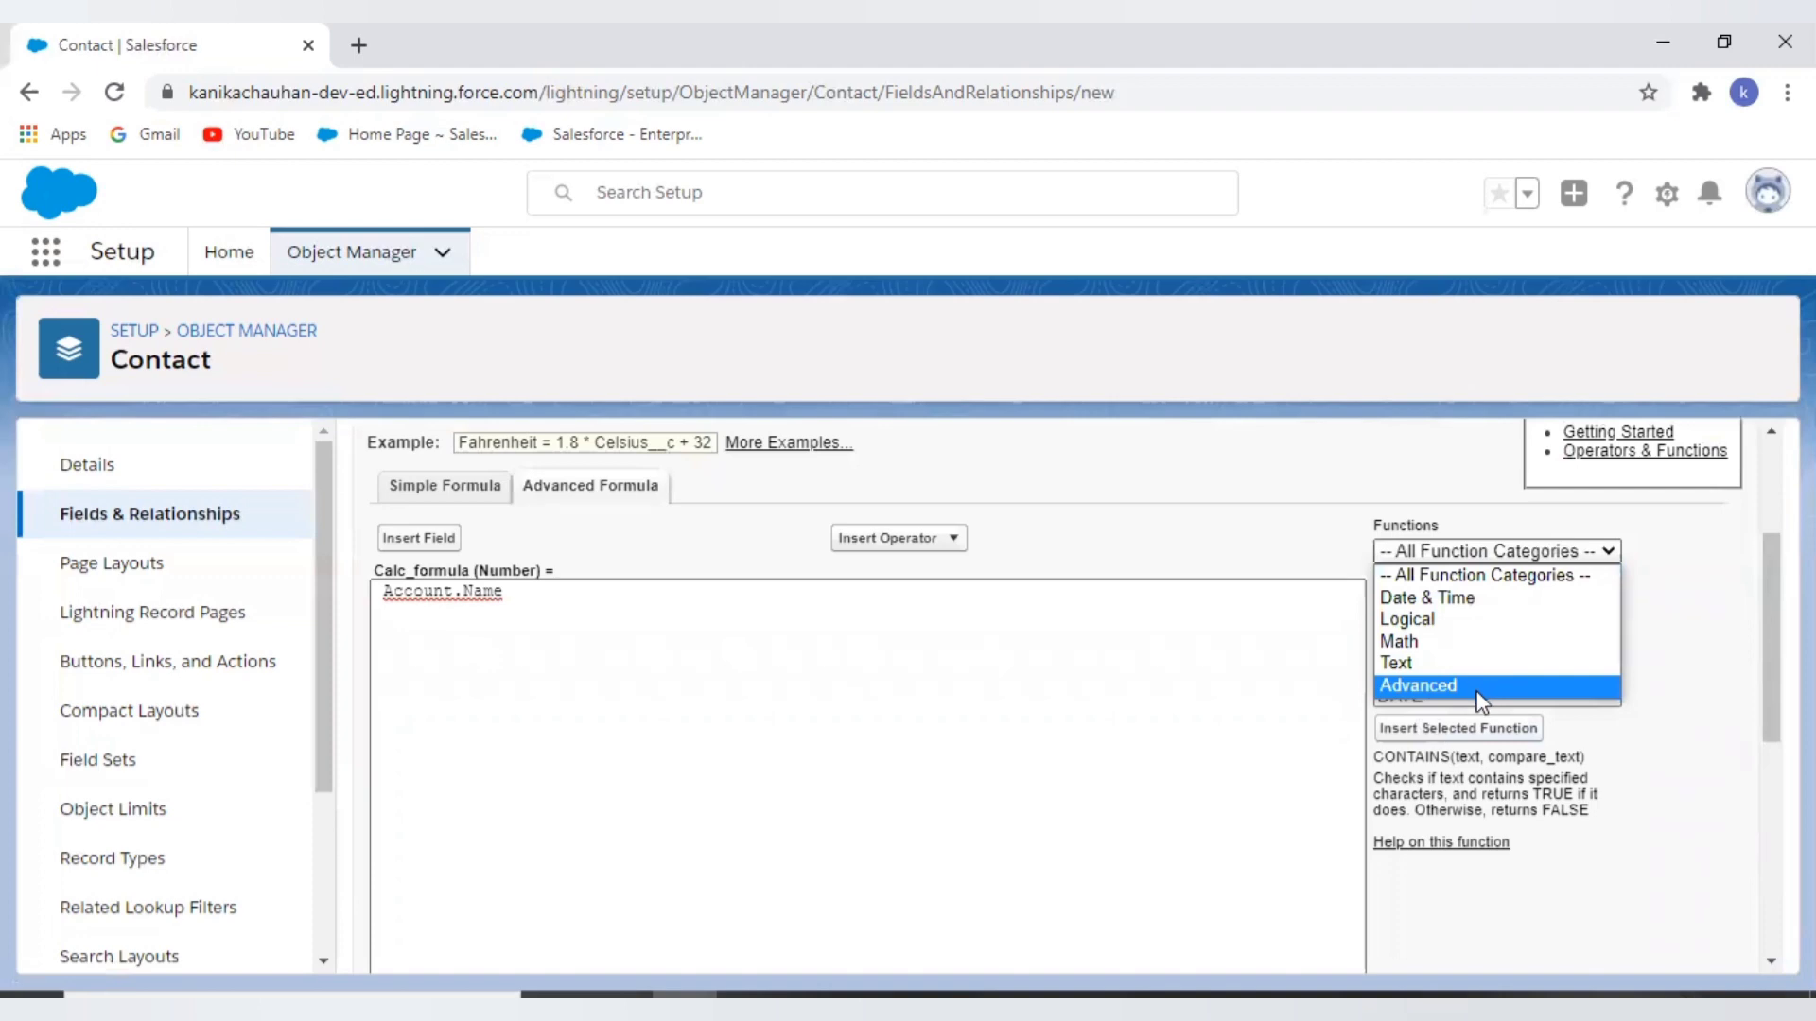
click(1478, 691)
click(1442, 556)
click(1442, 577)
scroll(1471, 610, down, 15)
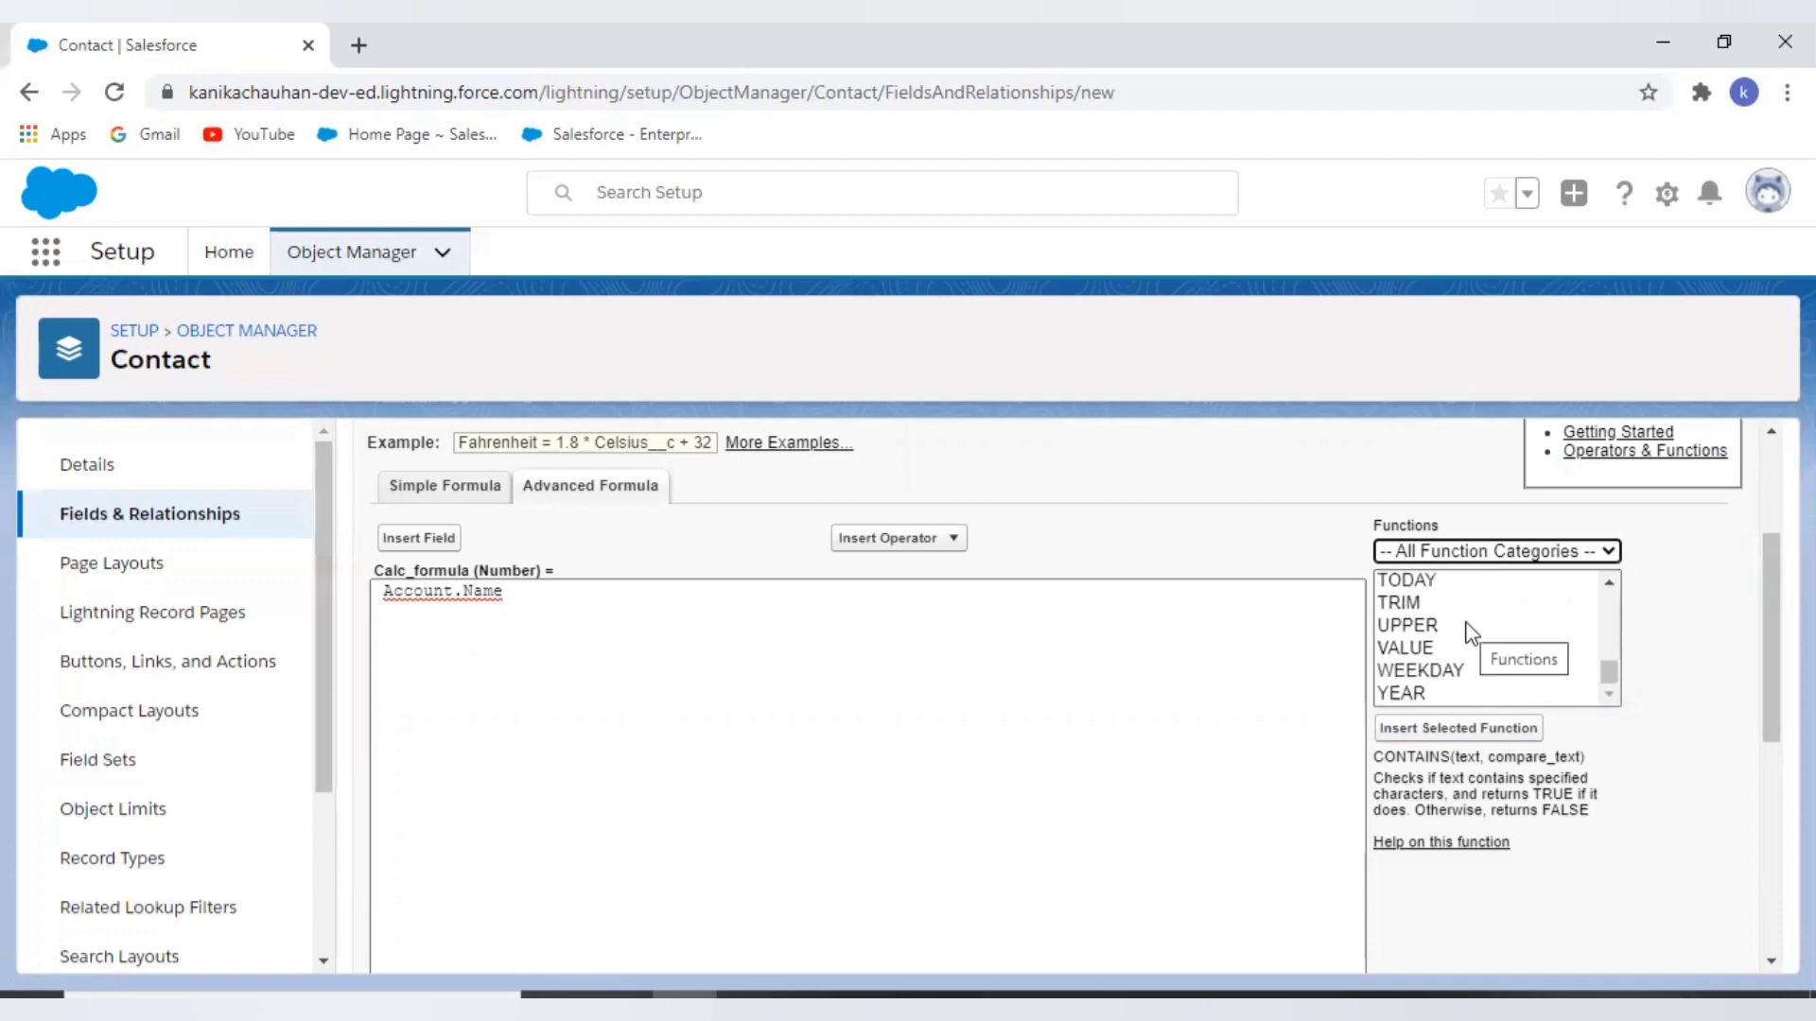
scroll(1171, 822, down, 5)
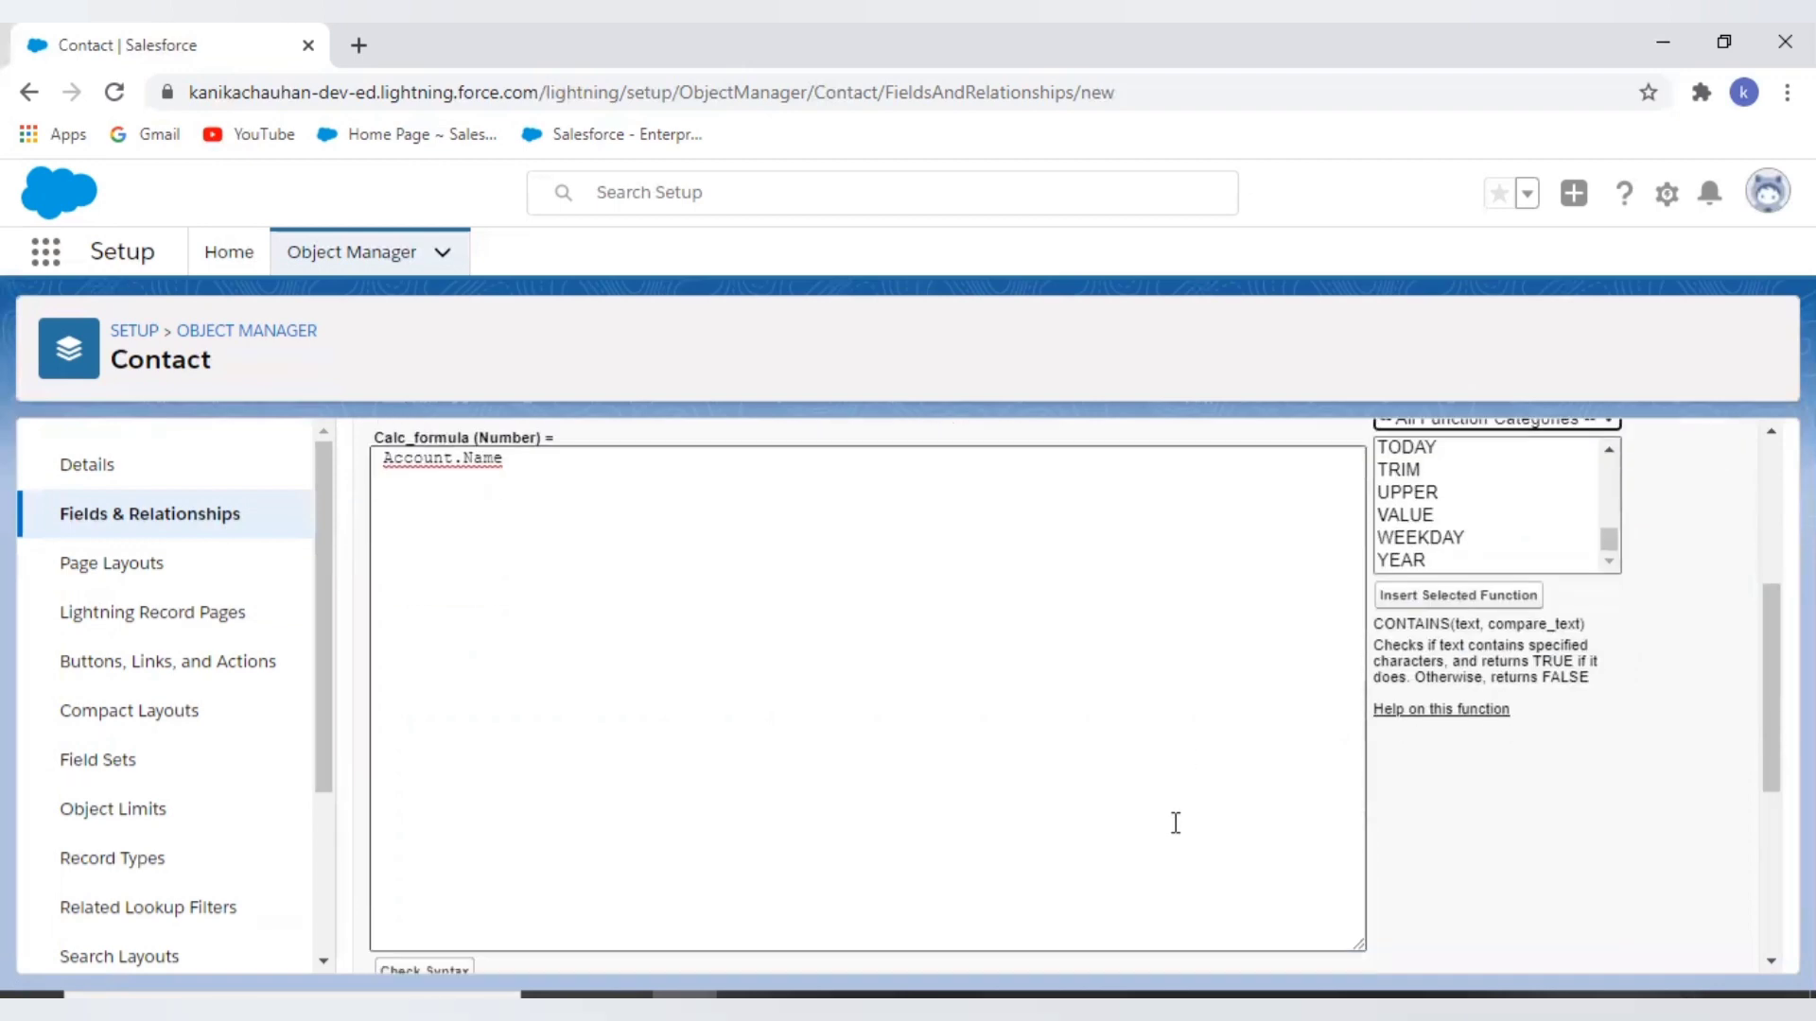
scroll(1187, 833, down, 2)
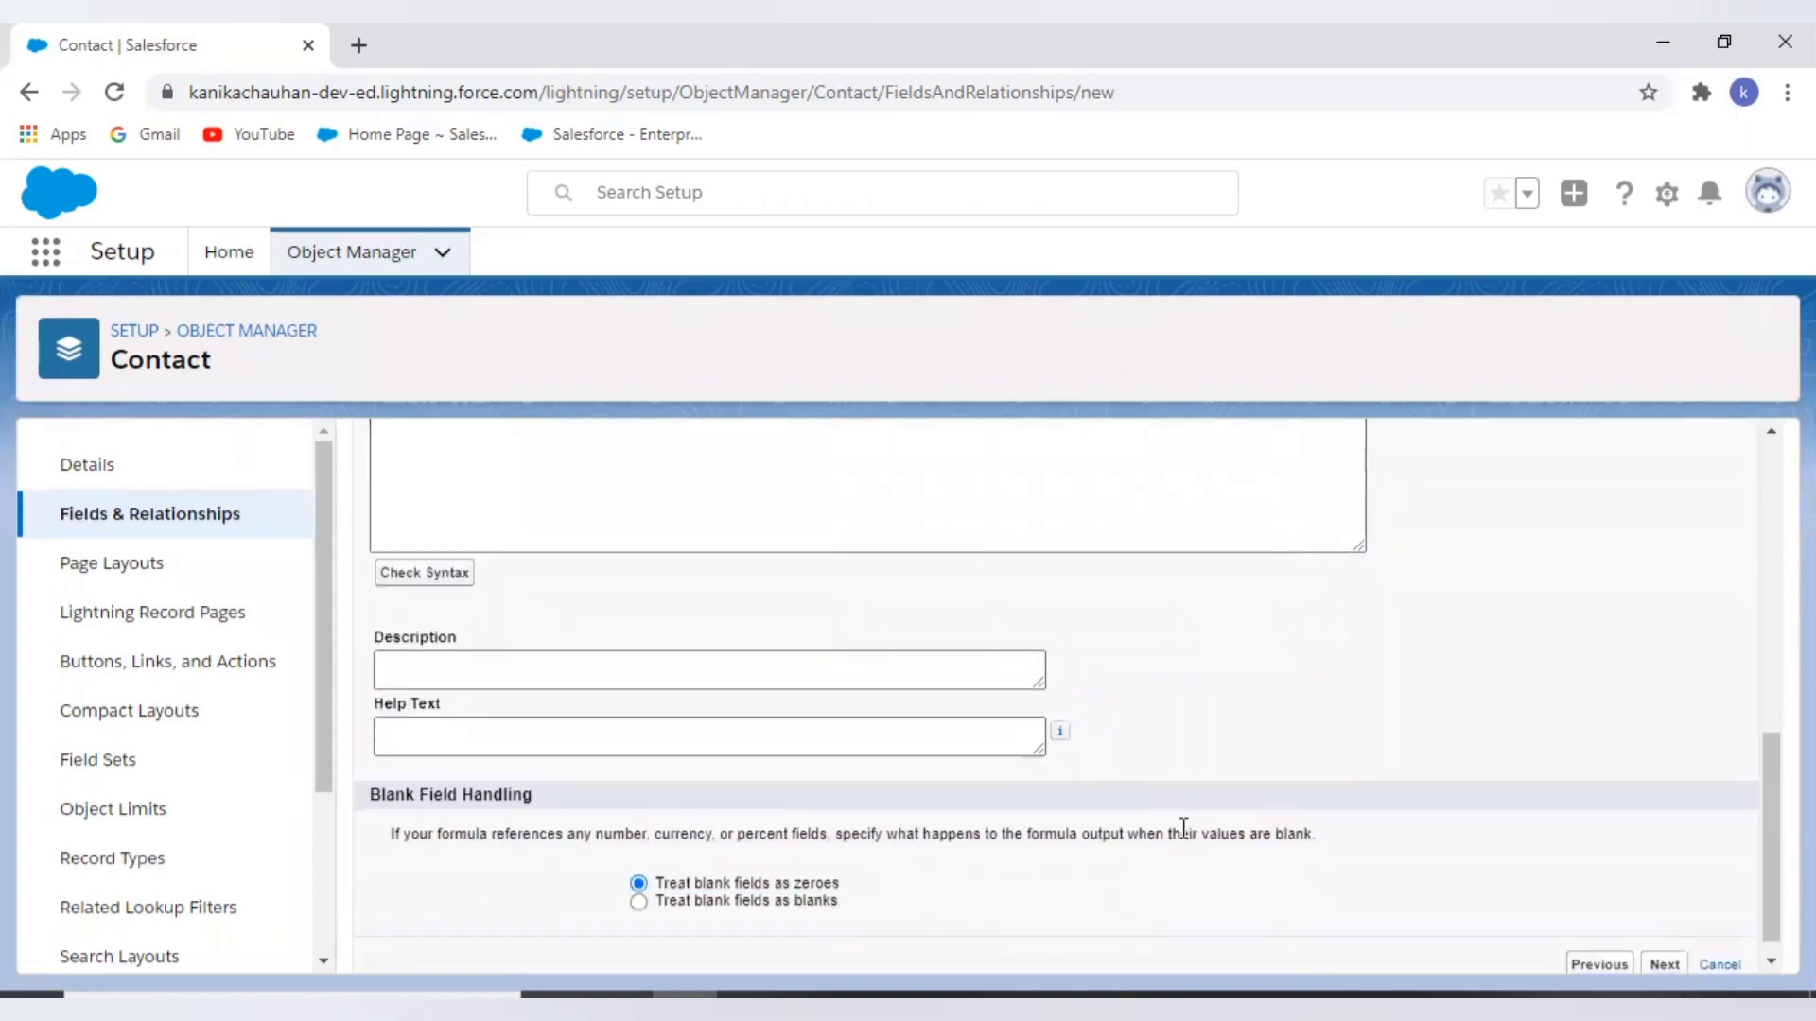
scroll(1183, 834, up, 6)
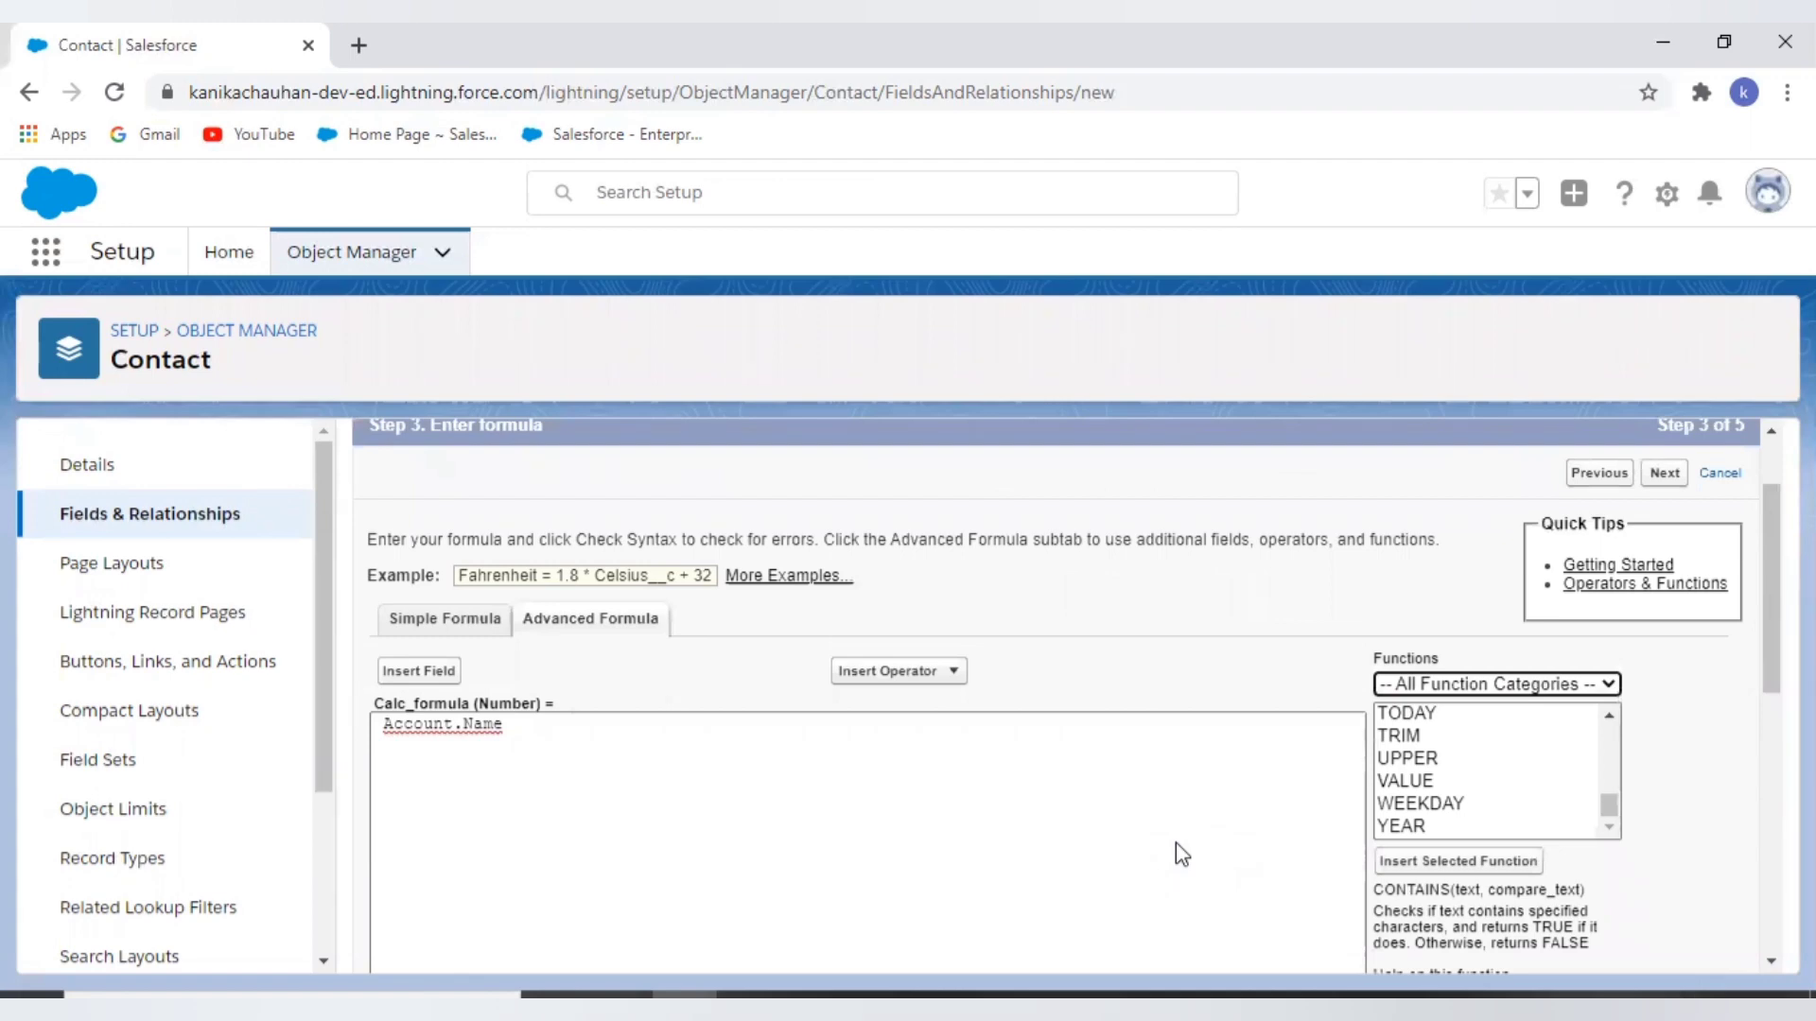
scroll(1176, 842, up, 2)
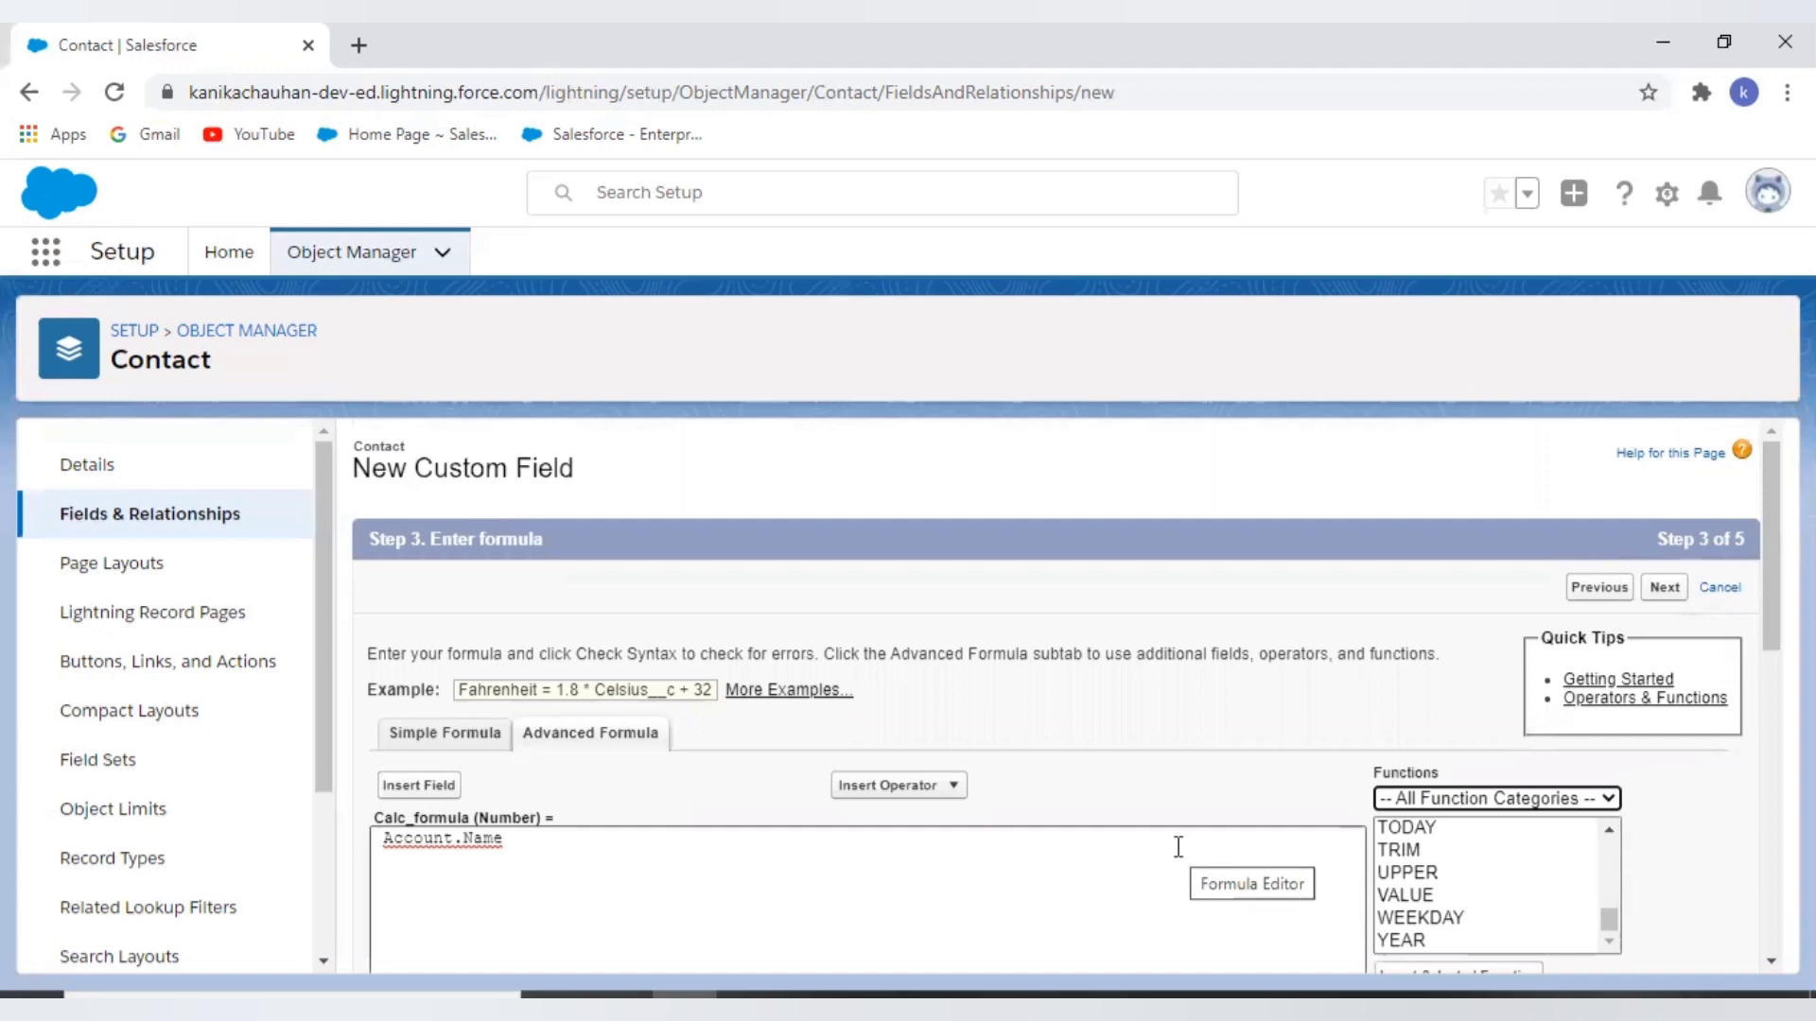
scroll(1178, 849, down, 2)
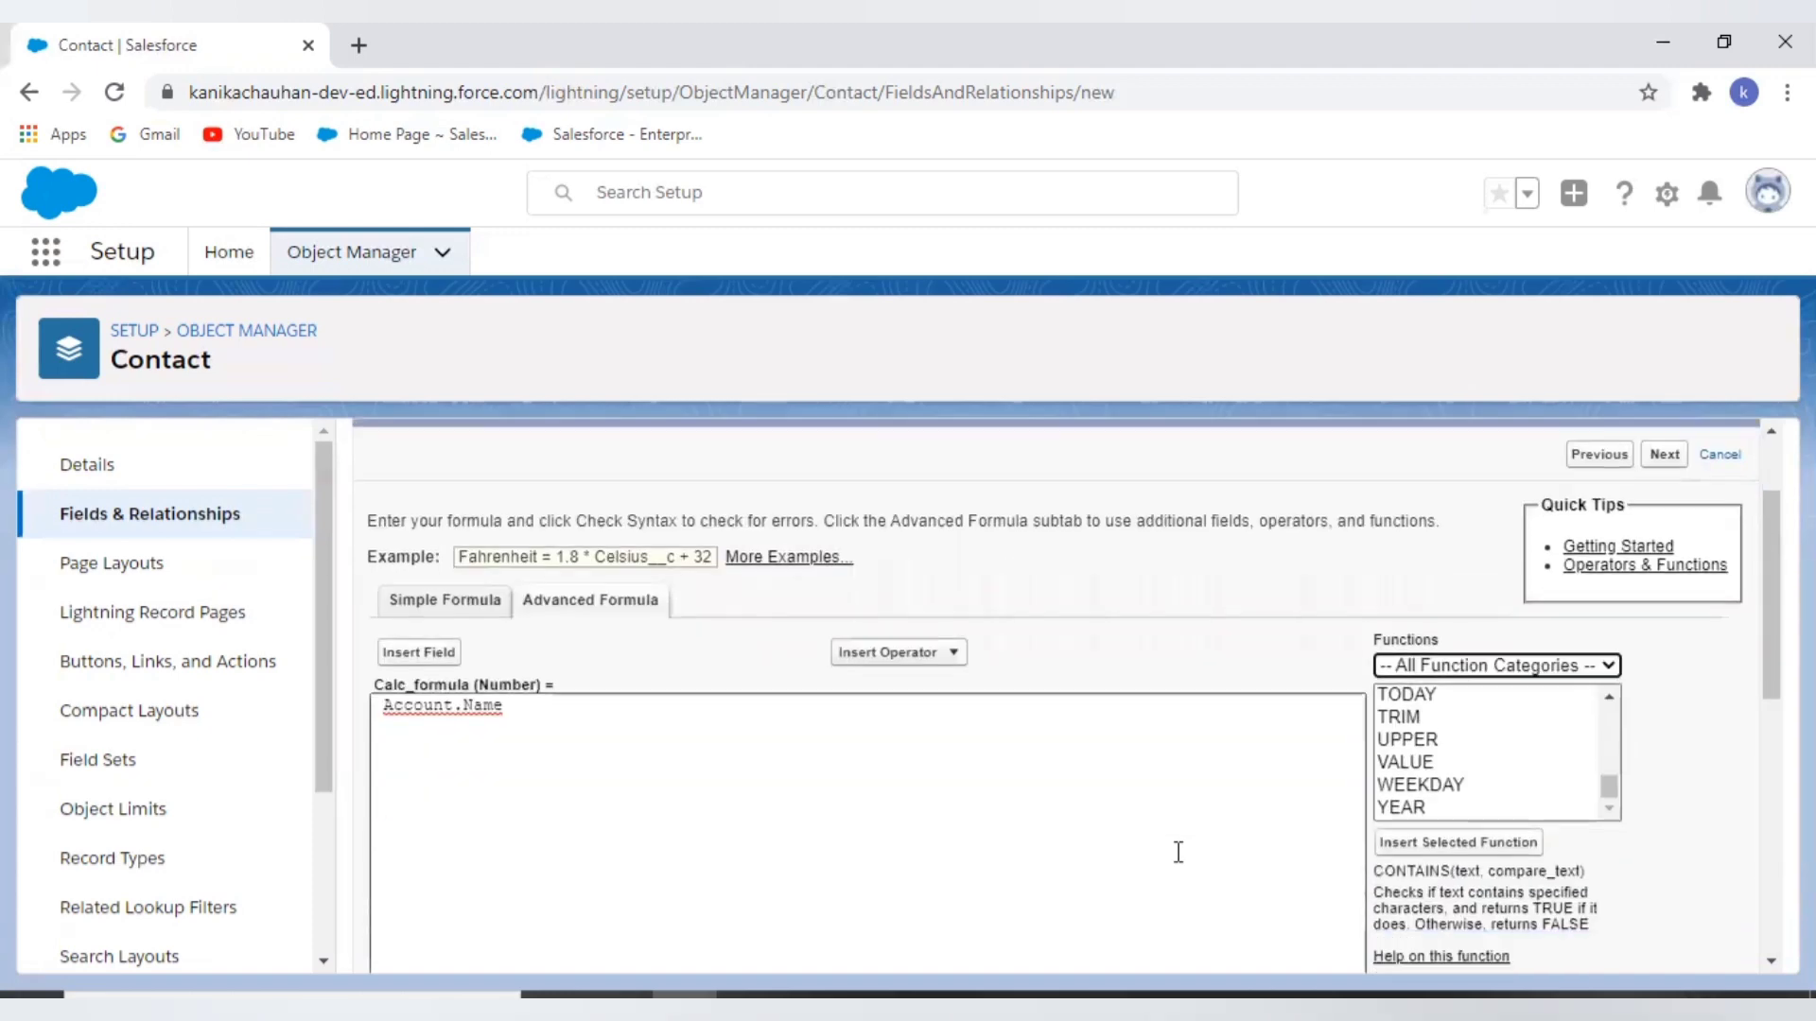
scroll(1178, 851, down, 10)
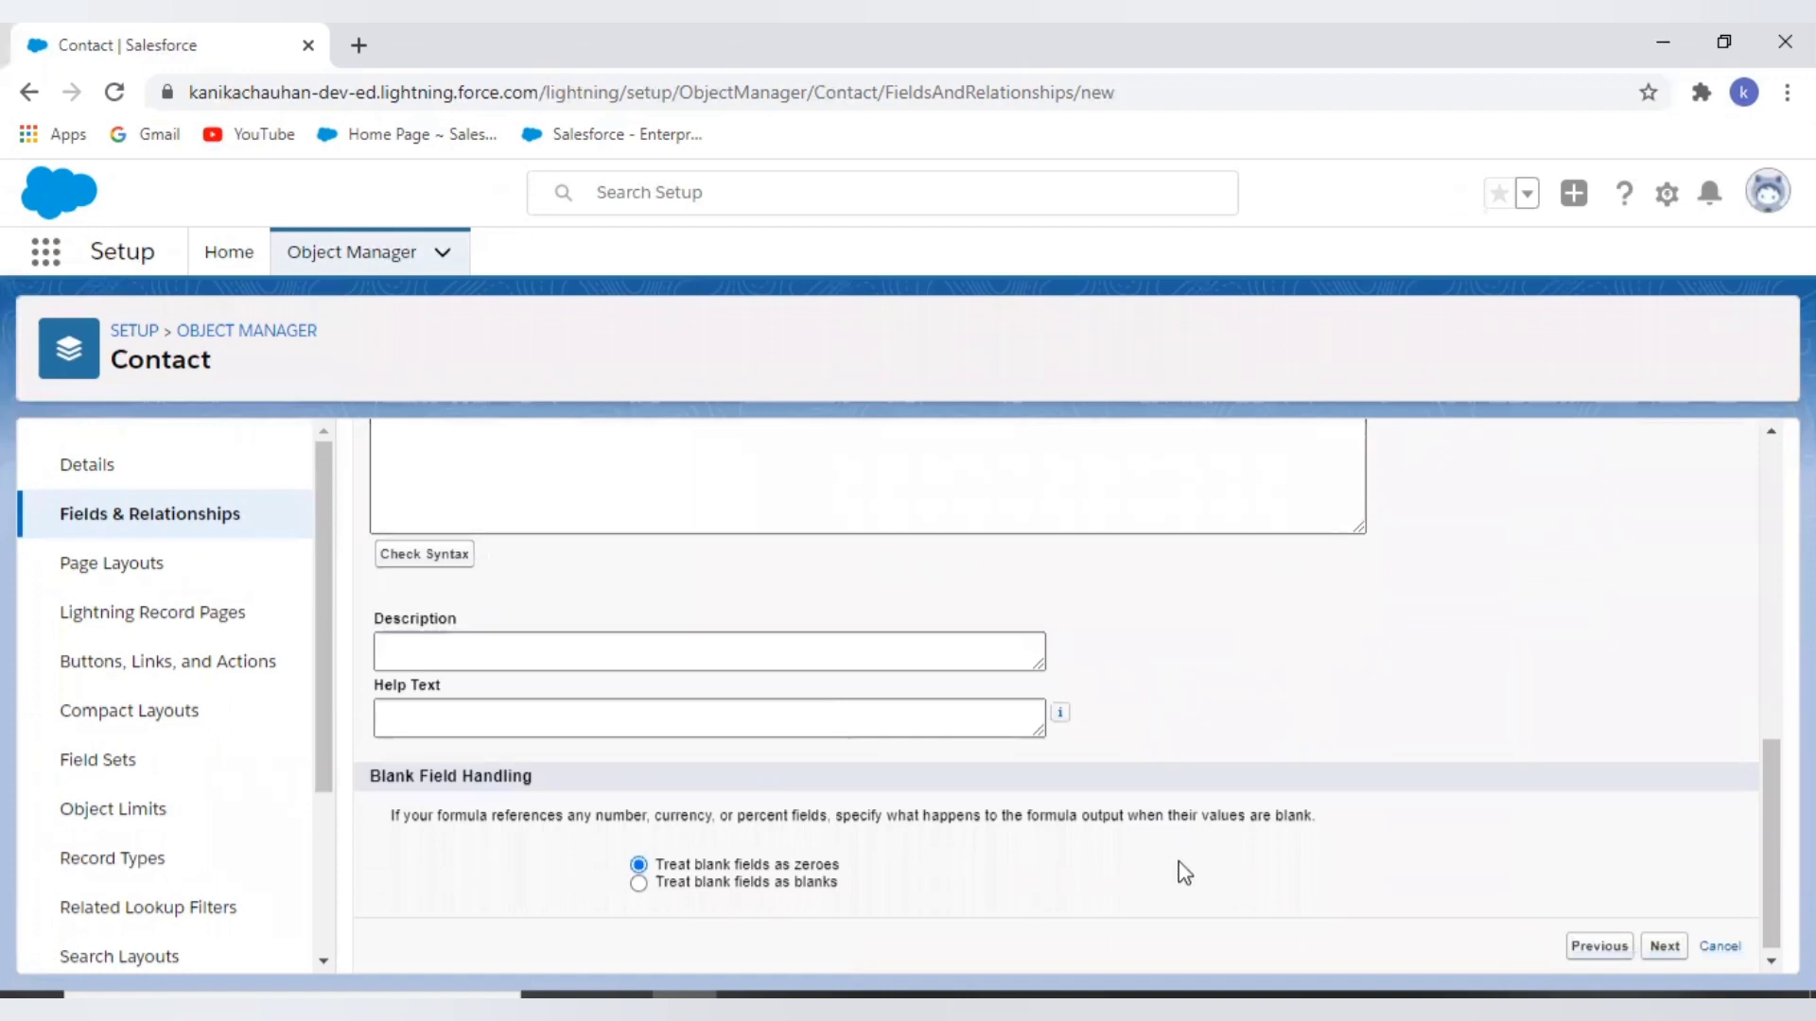
scroll(1176, 859, up, 6)
scroll(1184, 872, up, 4)
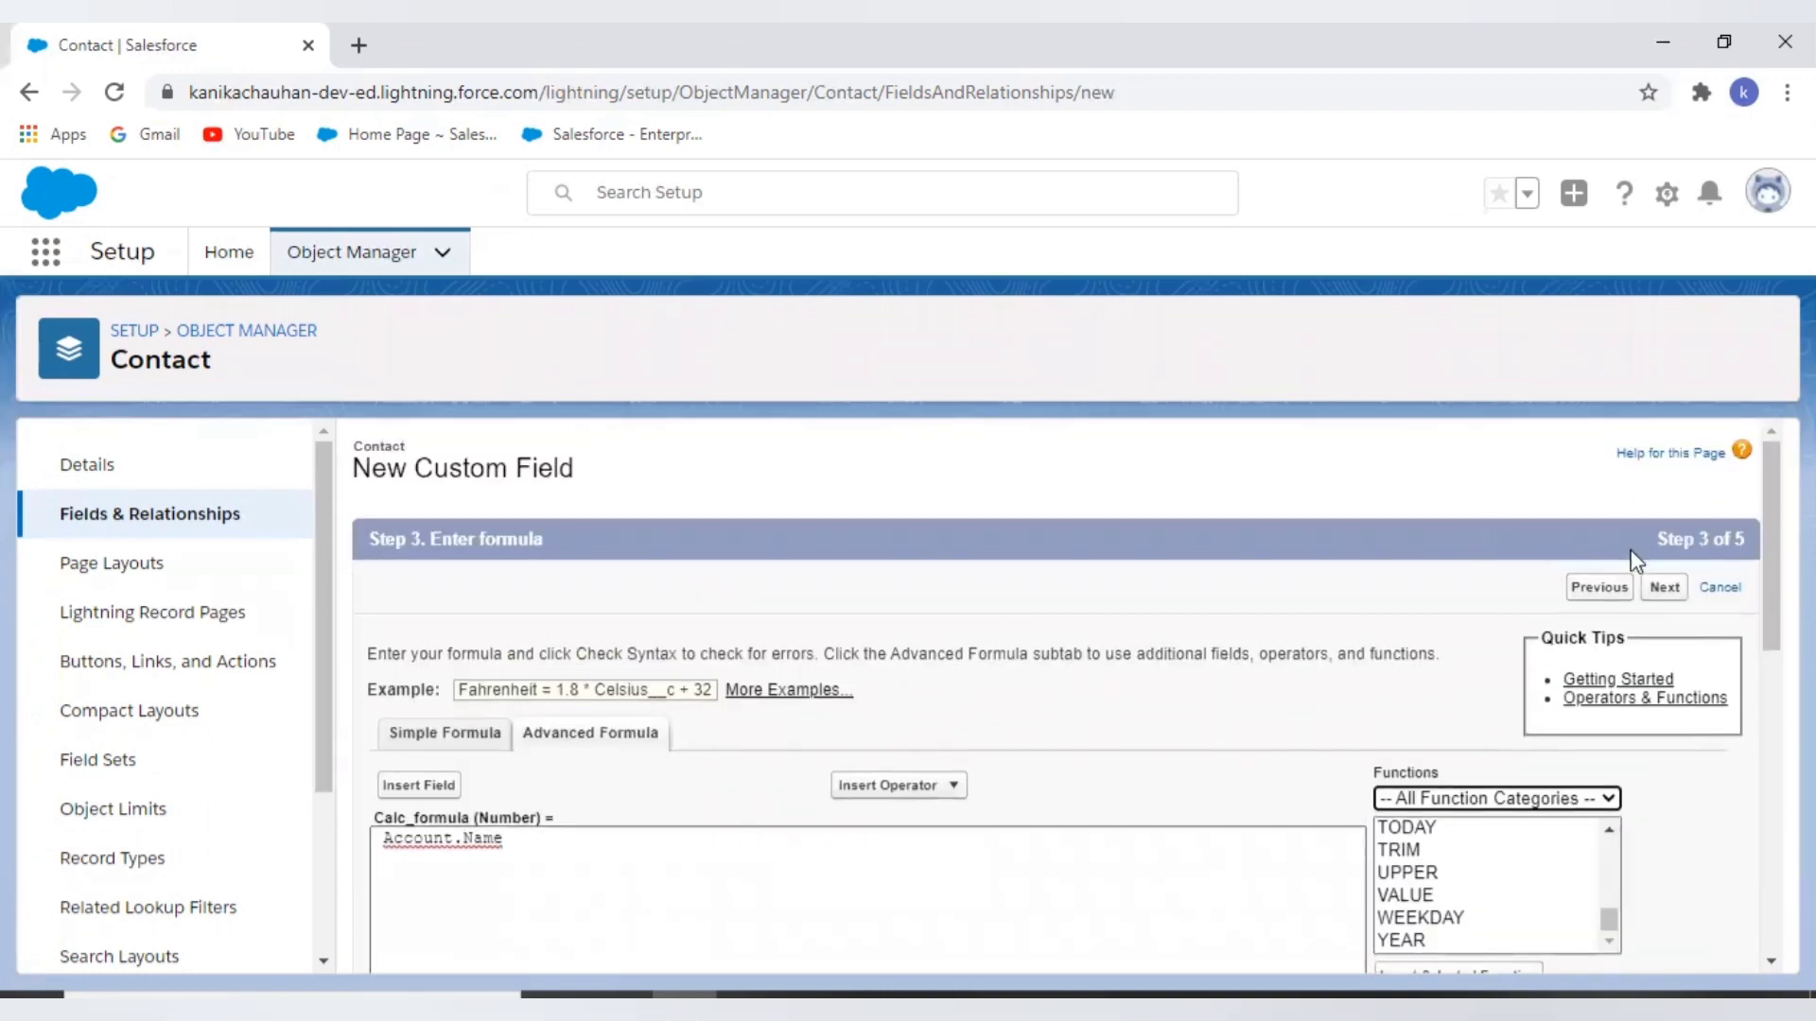
Go back and change Calc_formula's return type from Number to Text
click(1585, 593)
scroll(734, 791, down, 2)
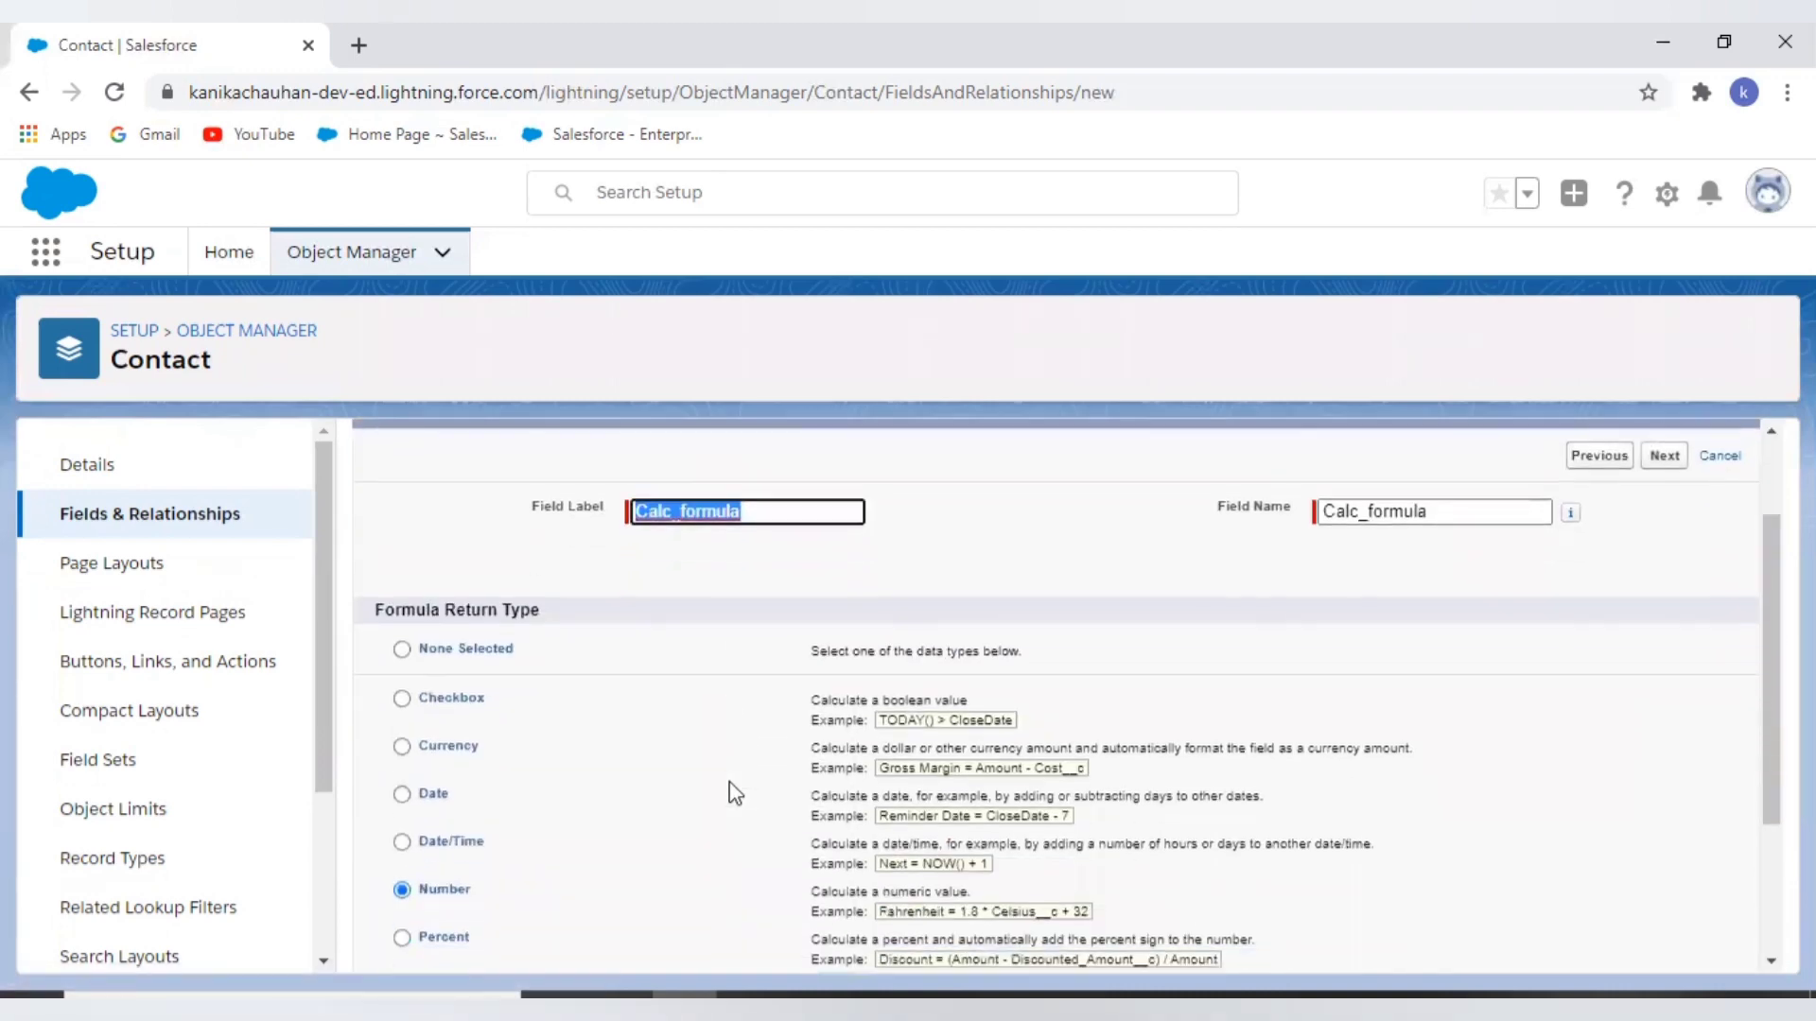
scroll(733, 791, down, 1)
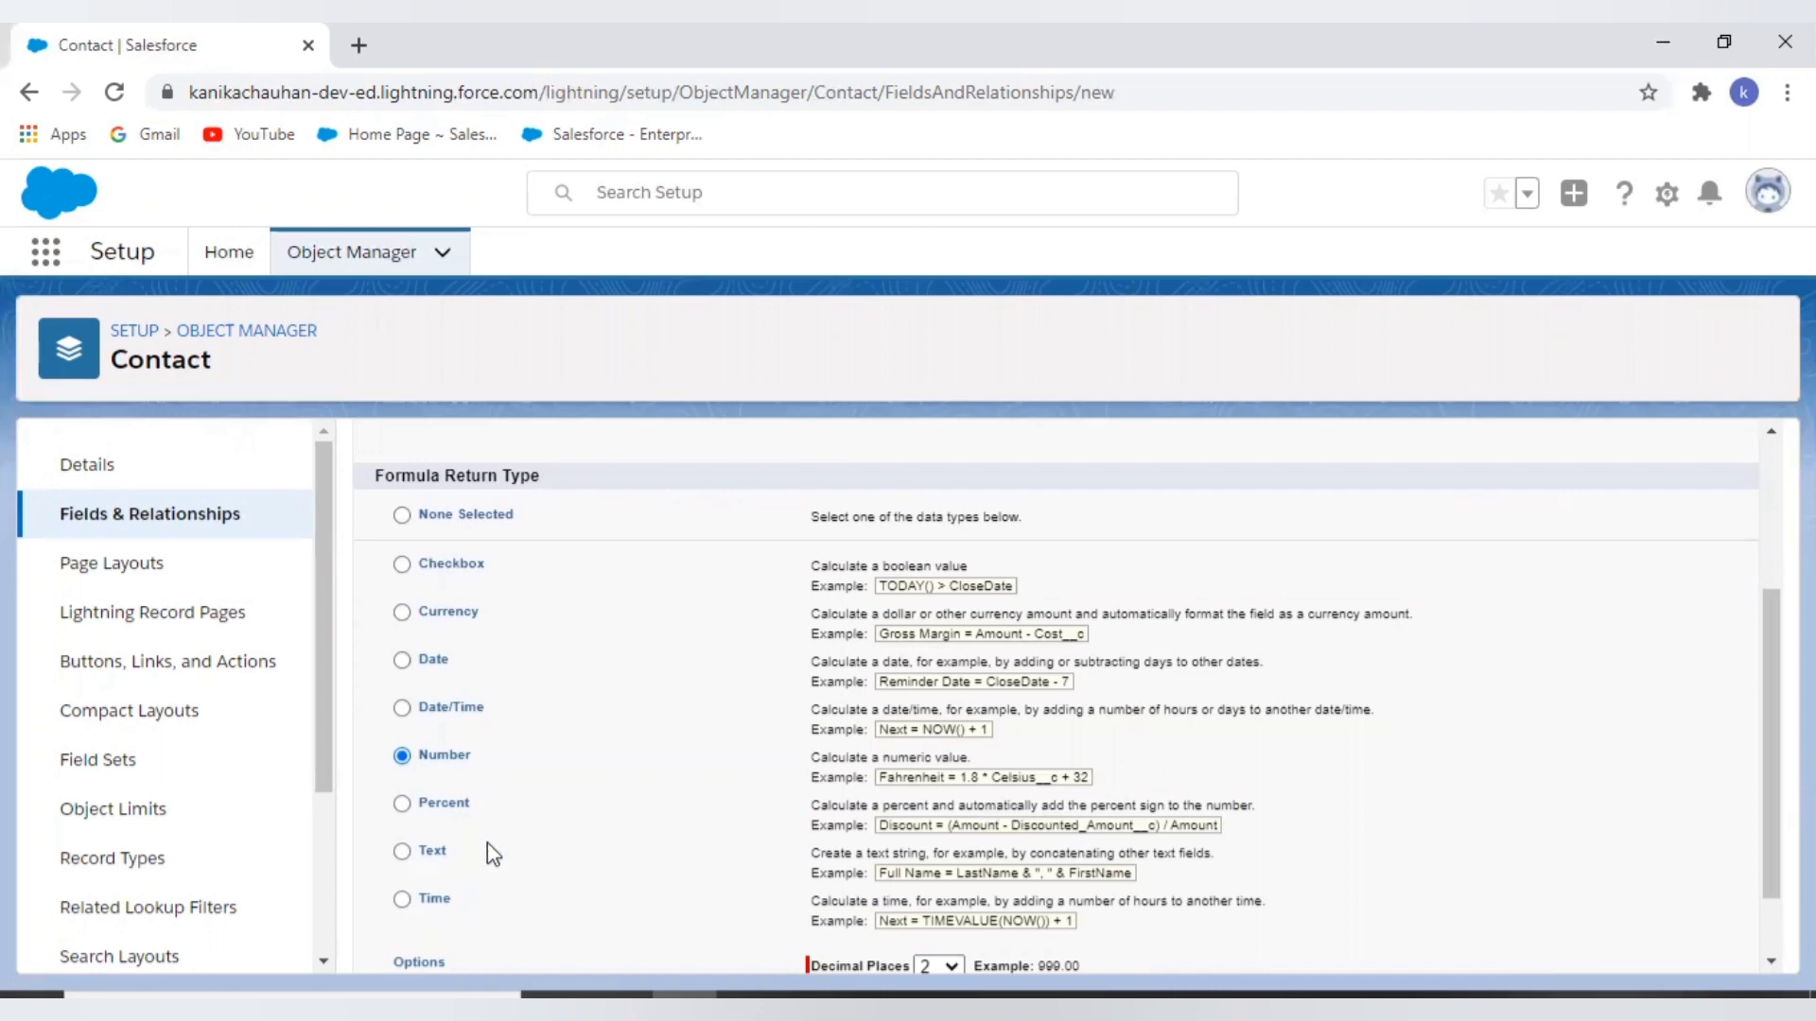
click(435, 851)
scroll(1229, 833, down, 1)
click(1664, 942)
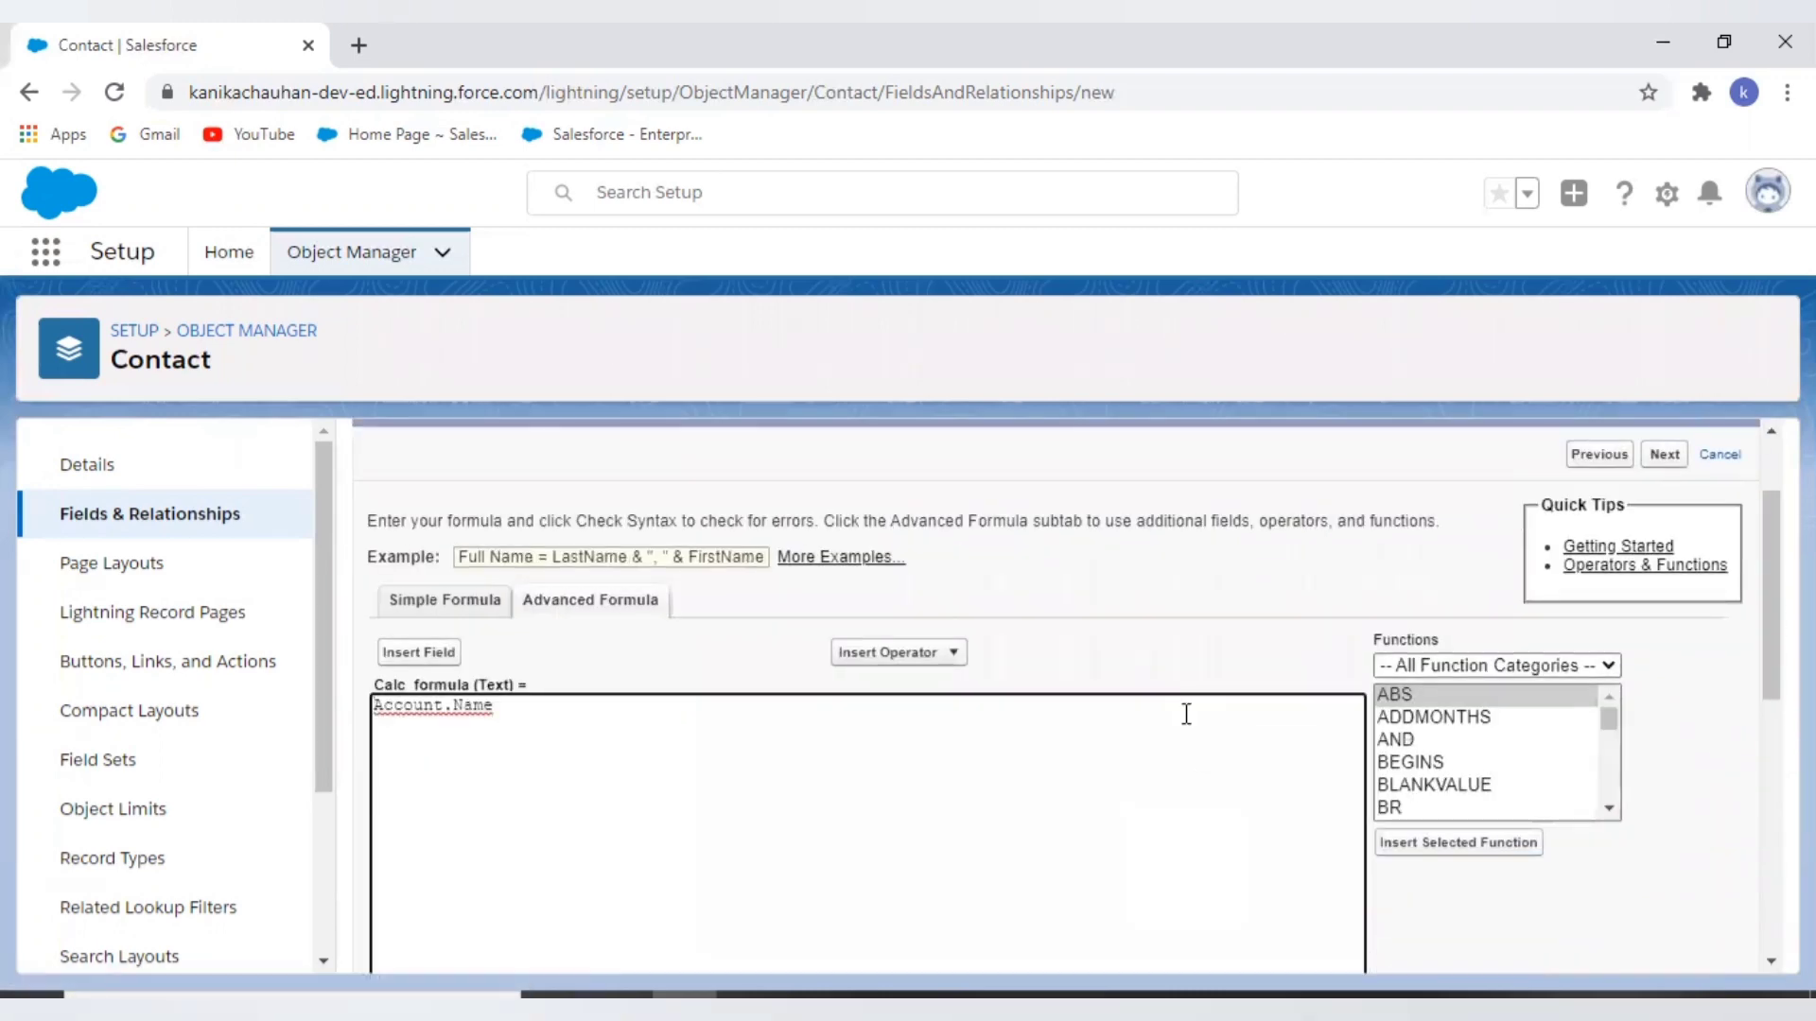
scroll(1186, 714, down, 5)
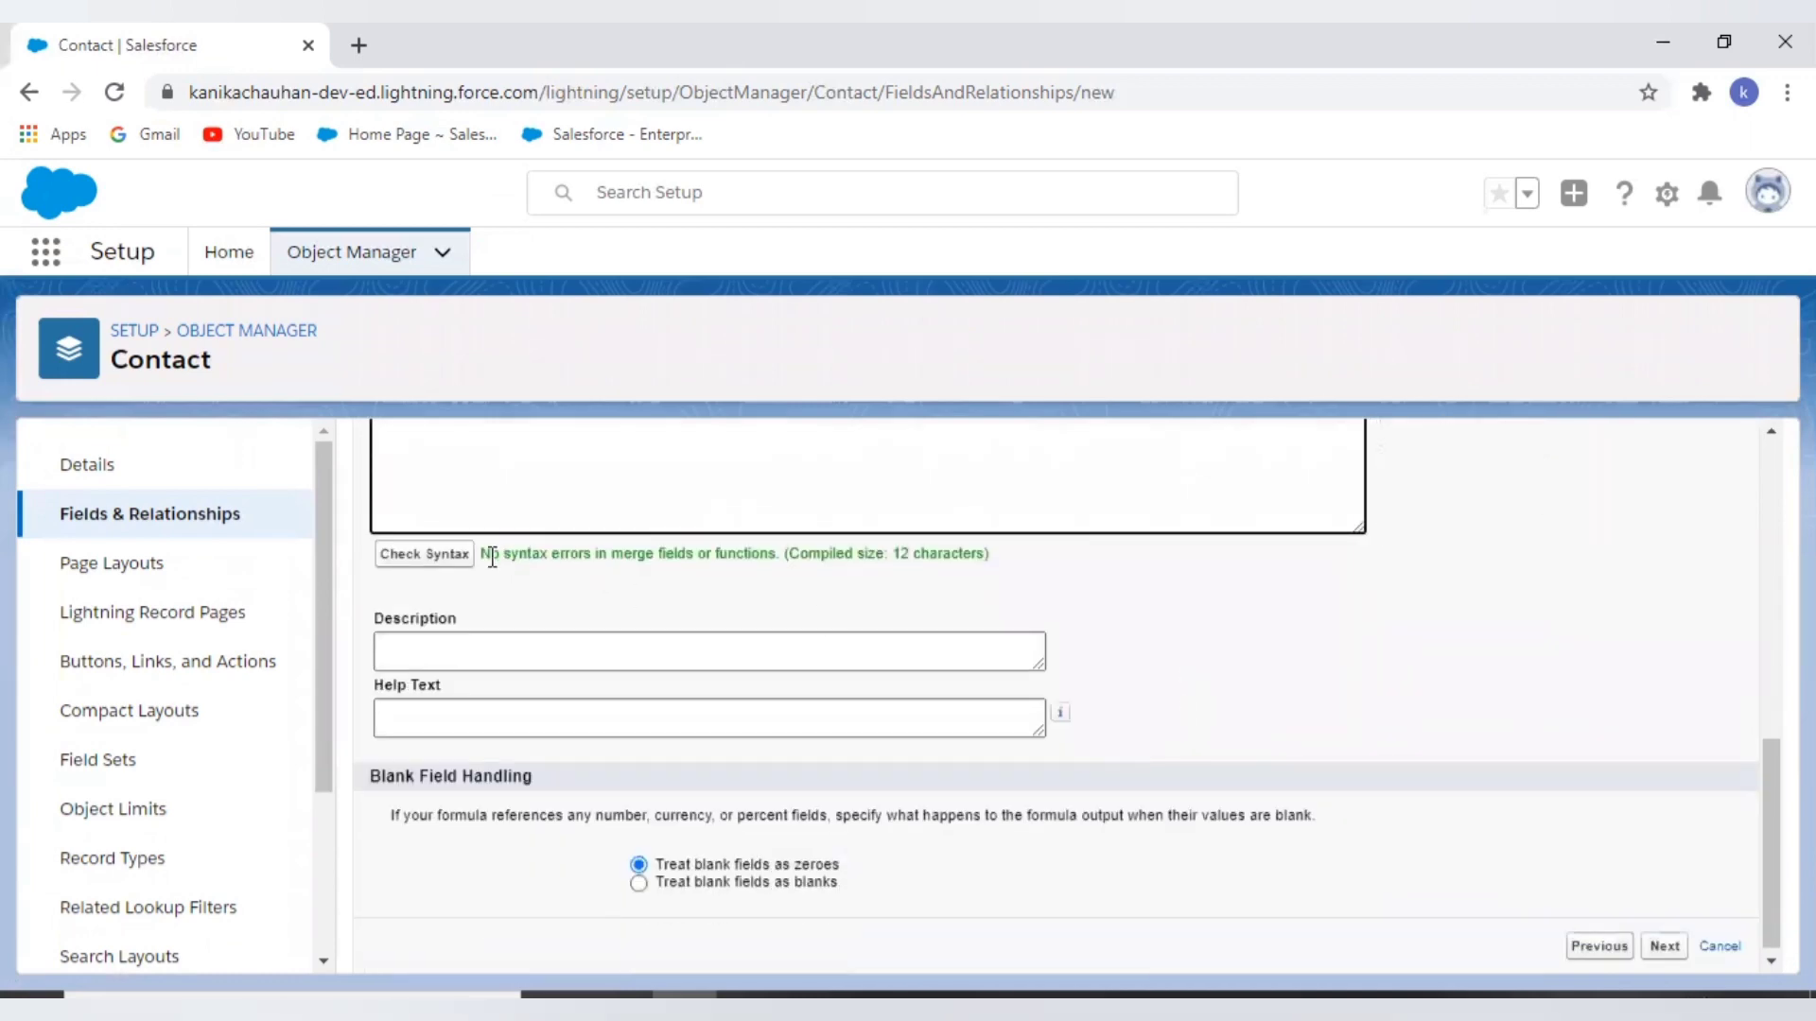
drag(492, 557, 1025, 541)
click(1122, 579)
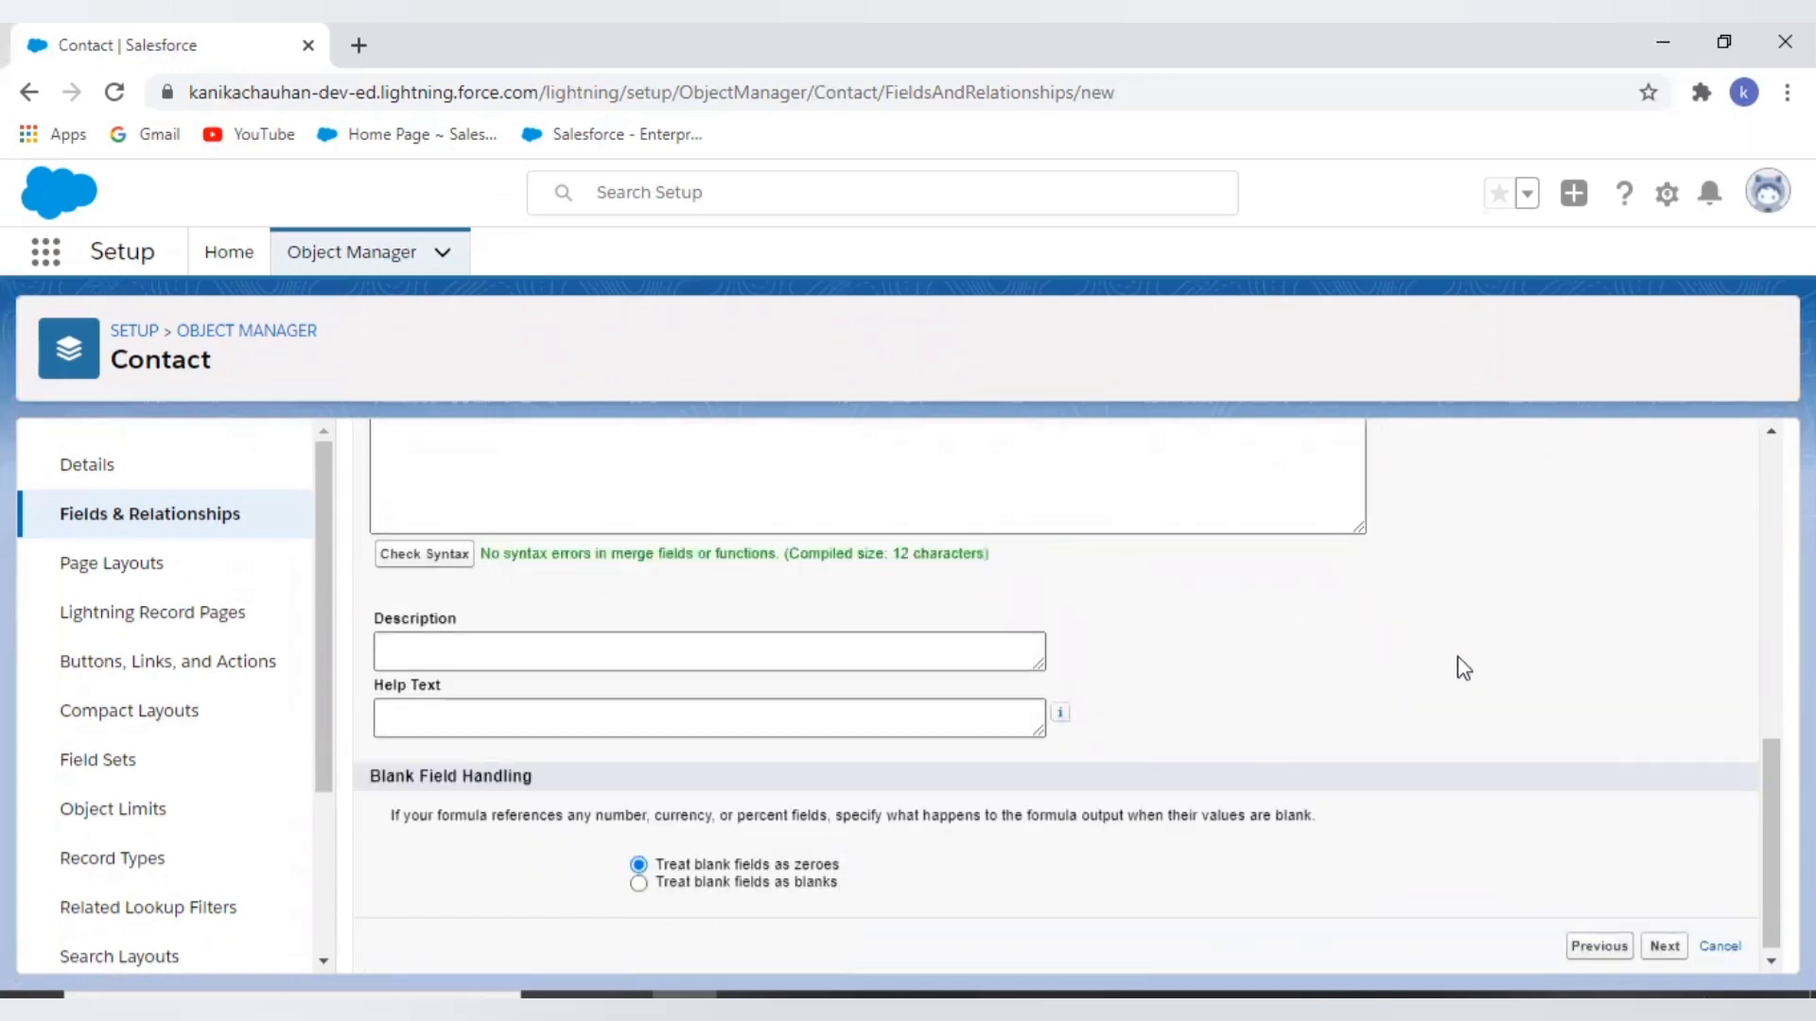
scroll(1573, 706, down, 1)
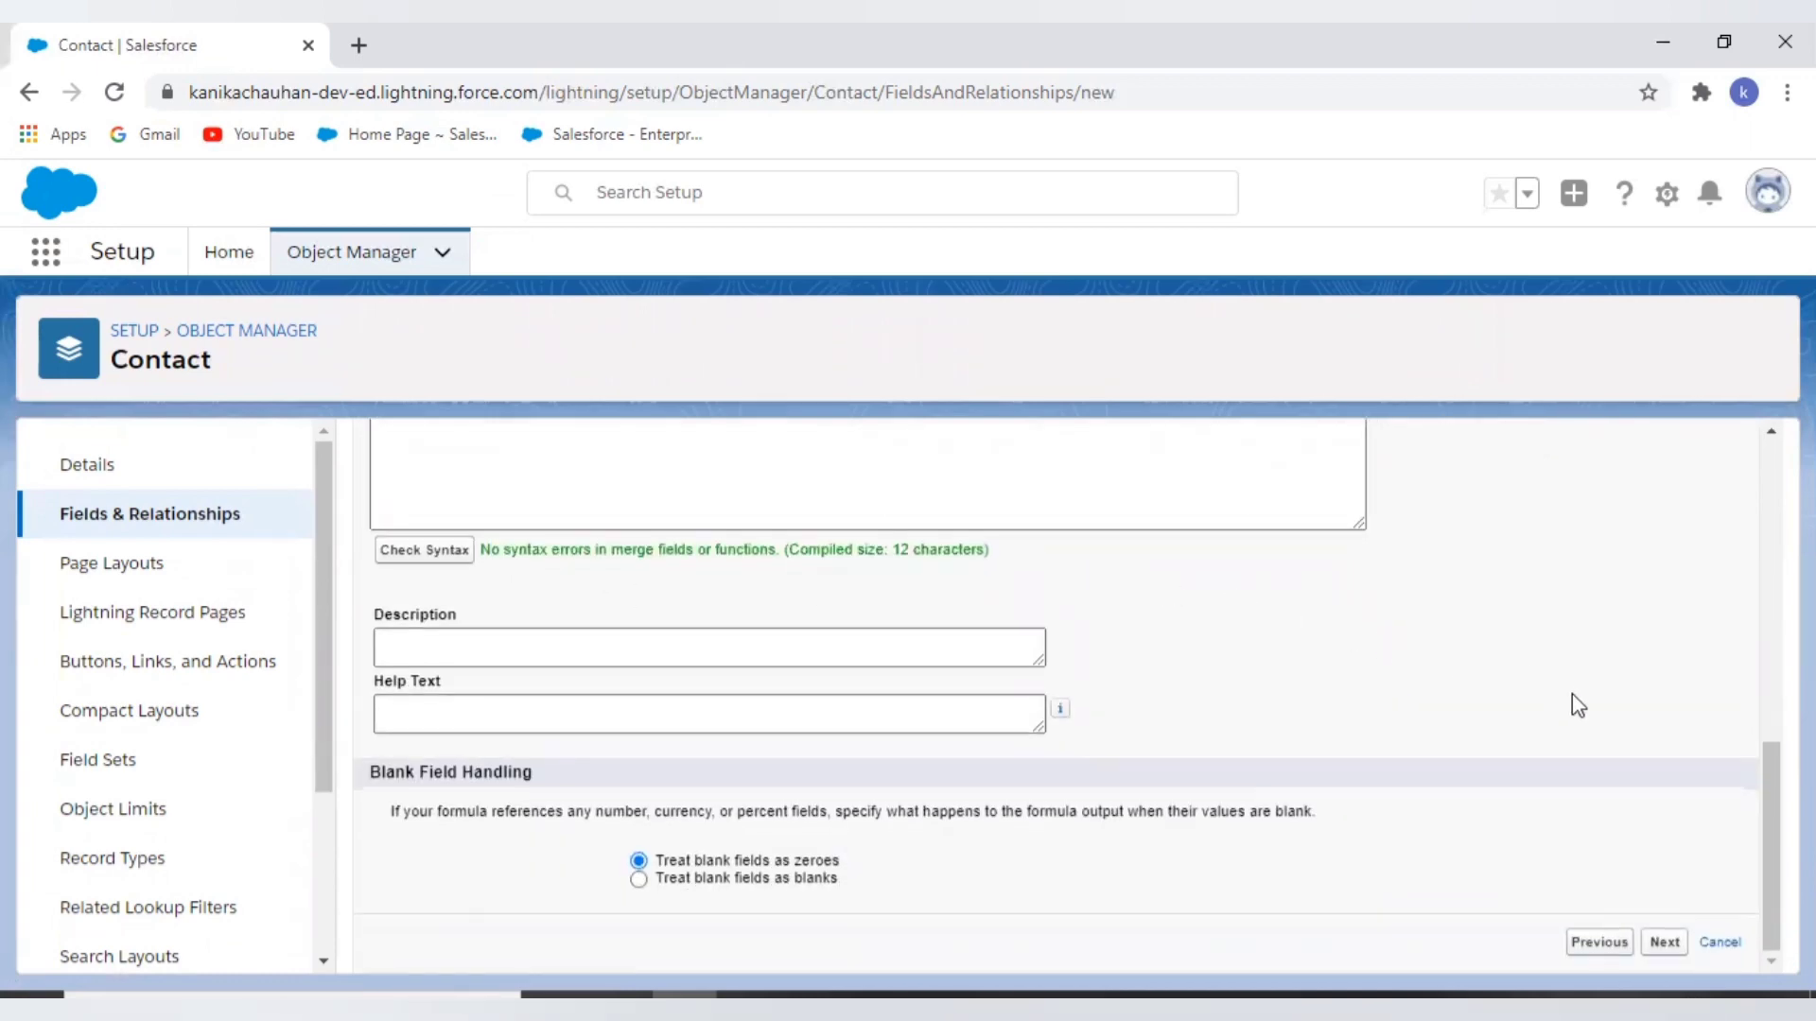
scroll(1574, 705, up, 1)
drag(491, 556, 1022, 539)
click(1024, 541)
scroll(1574, 701, down, 1)
scroll(1578, 705, up, 1)
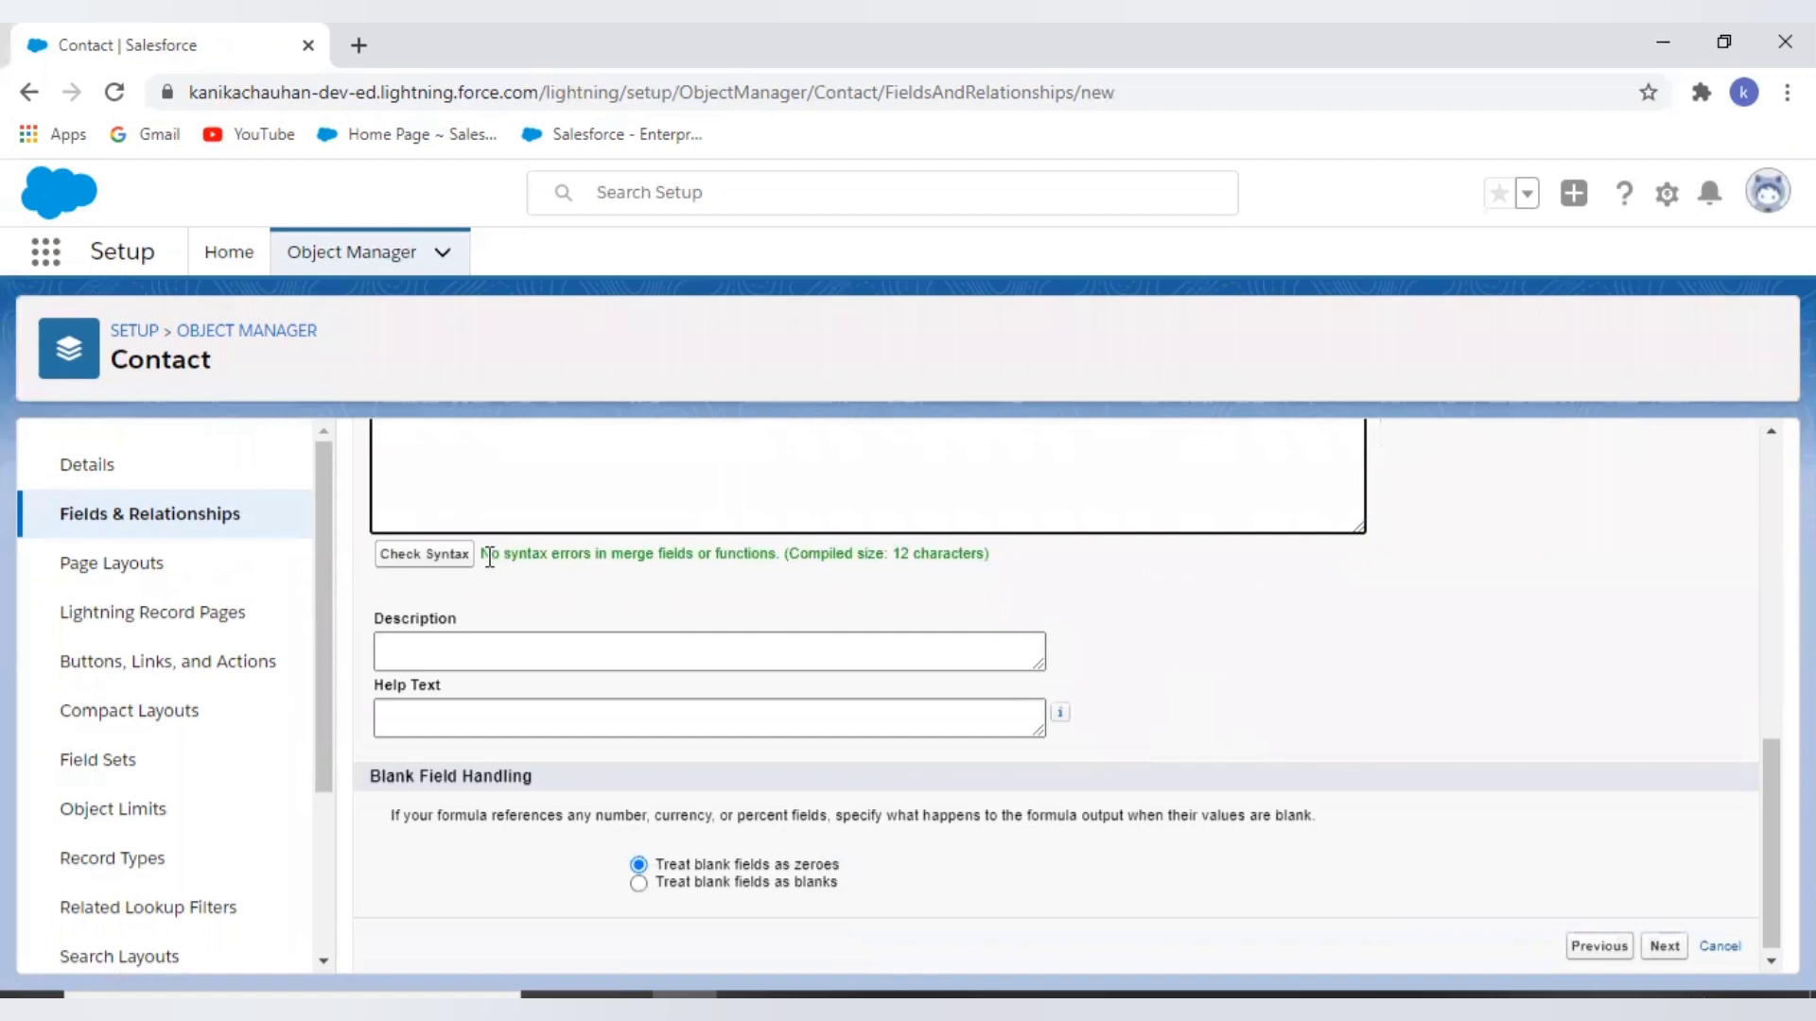
drag(491, 557, 1026, 547)
click(1026, 547)
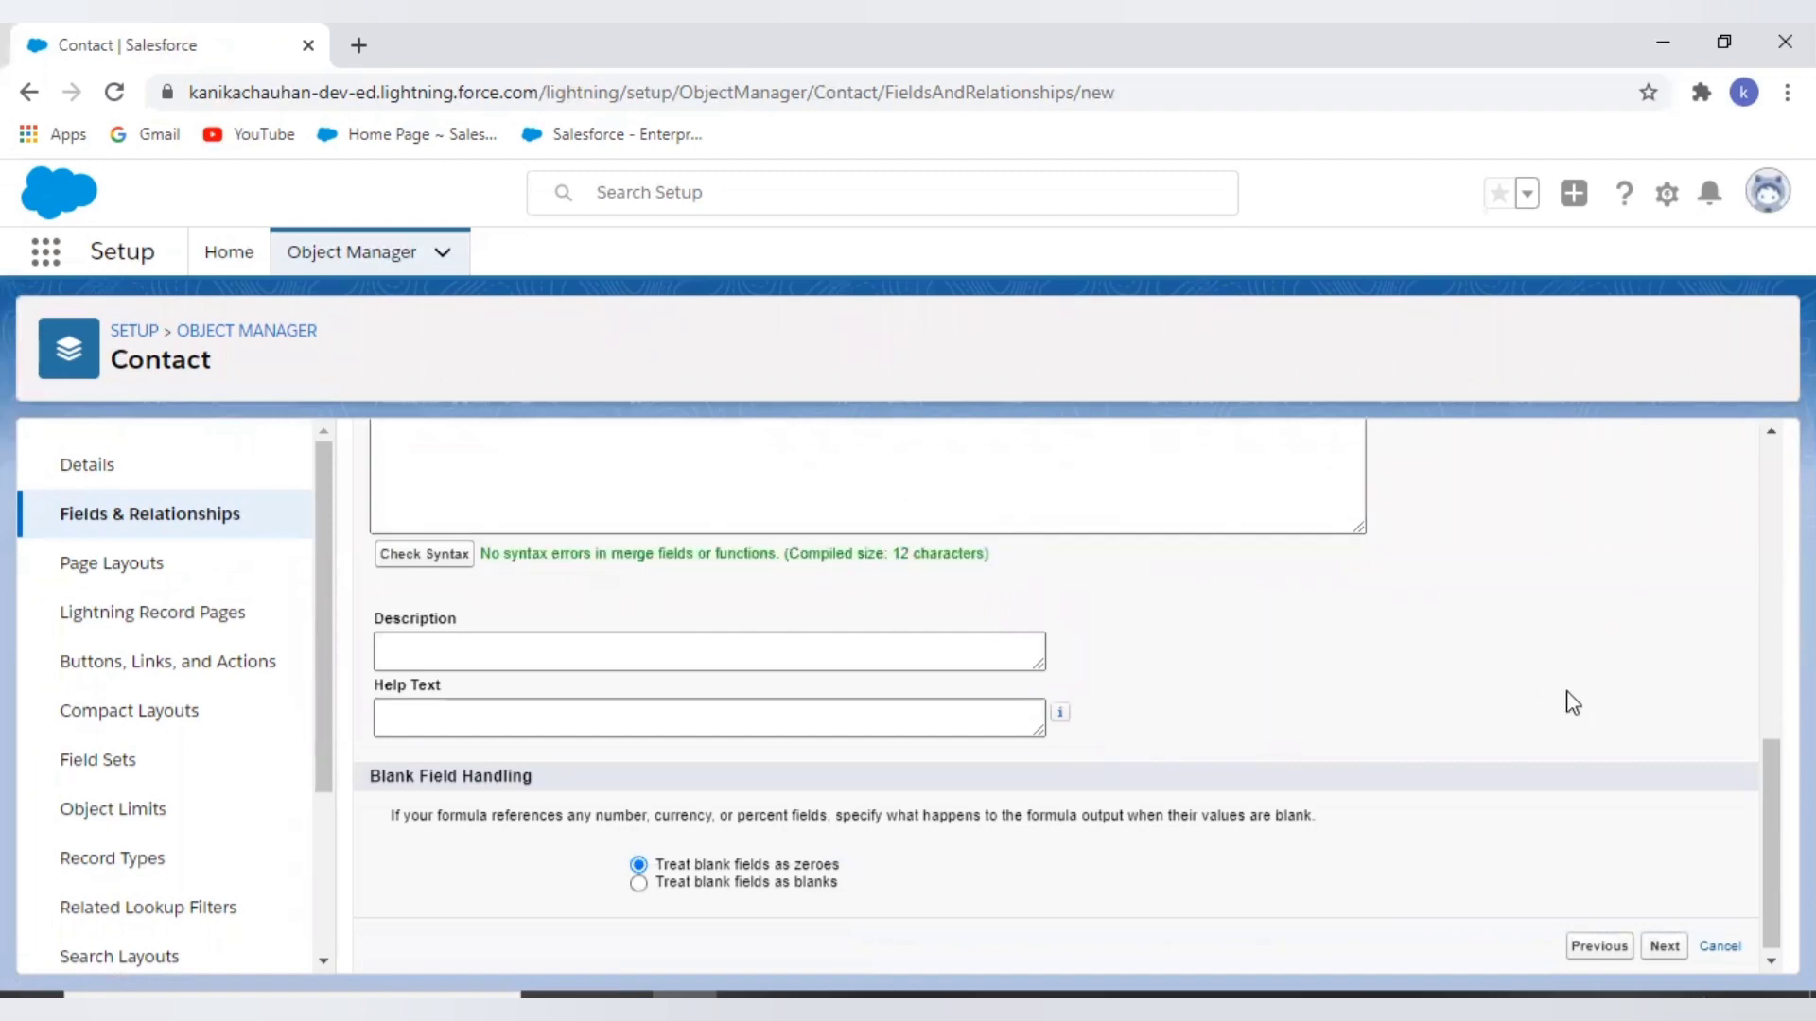
scroll(1573, 696, down, 1)
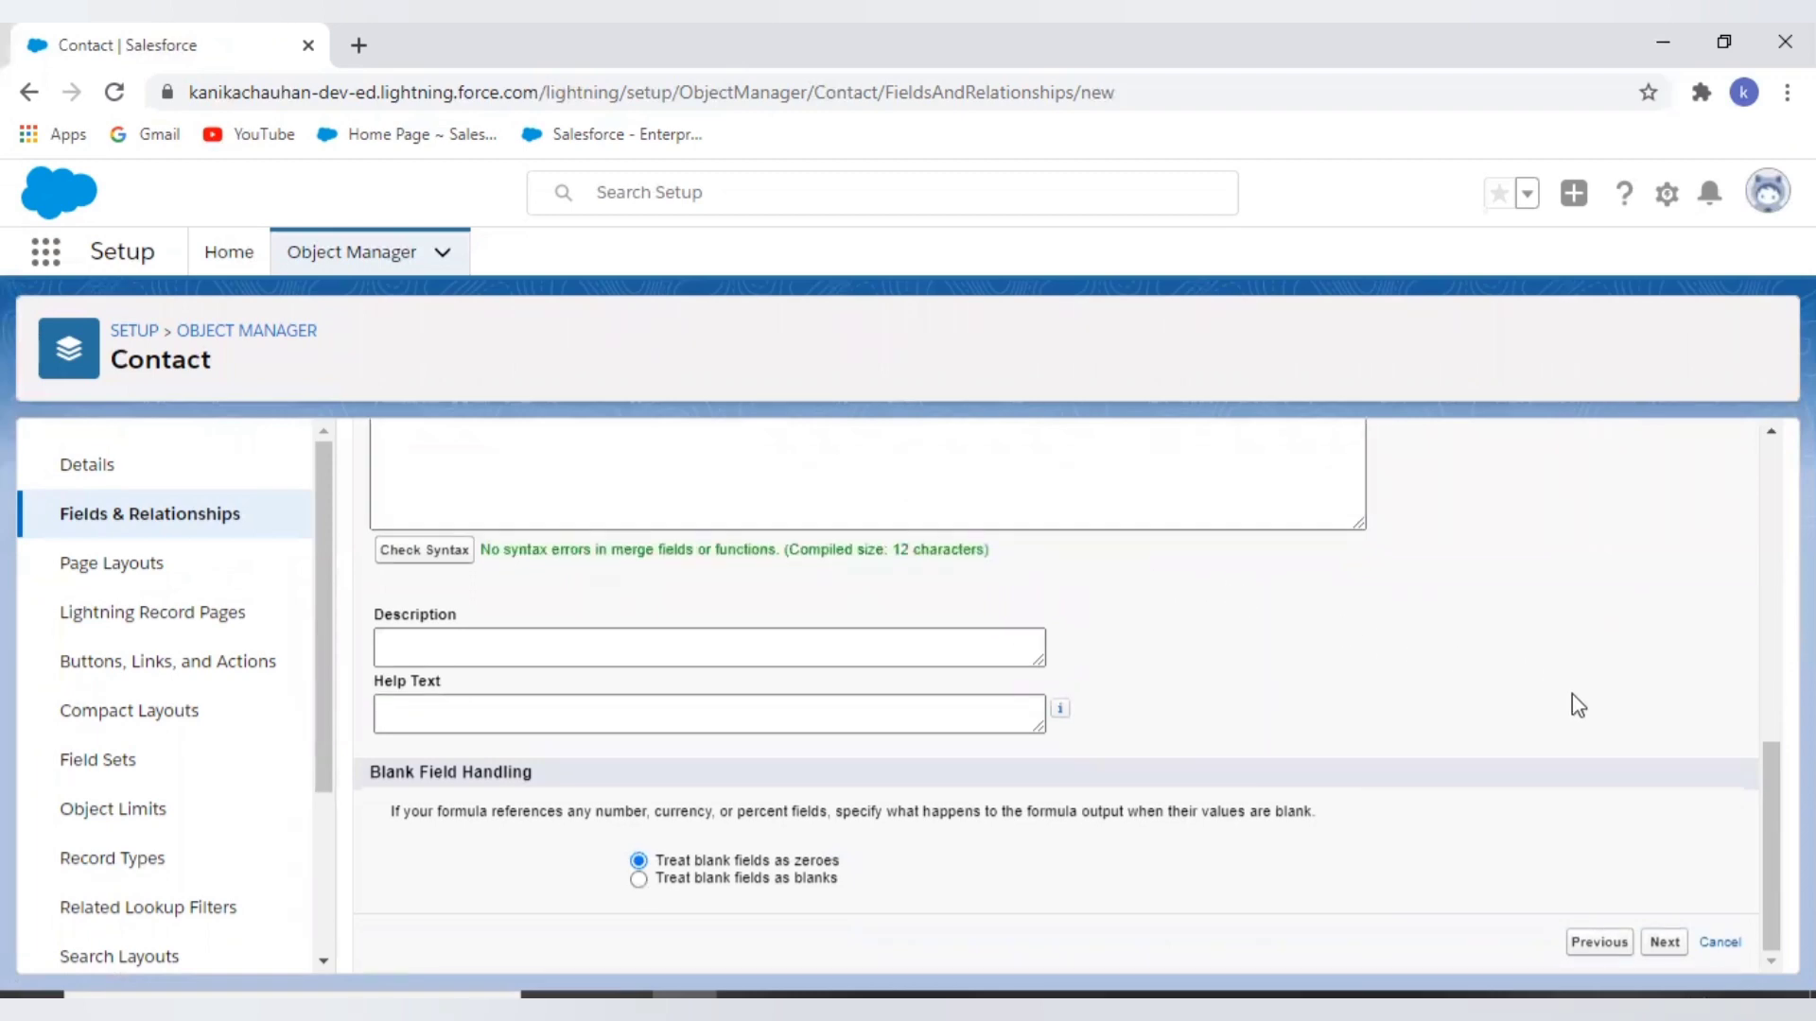
scroll(1573, 706, up, 1)
drag(491, 557, 1026, 546)
click(1026, 547)
scroll(1572, 705, down, 1)
scroll(1577, 705, up, 1)
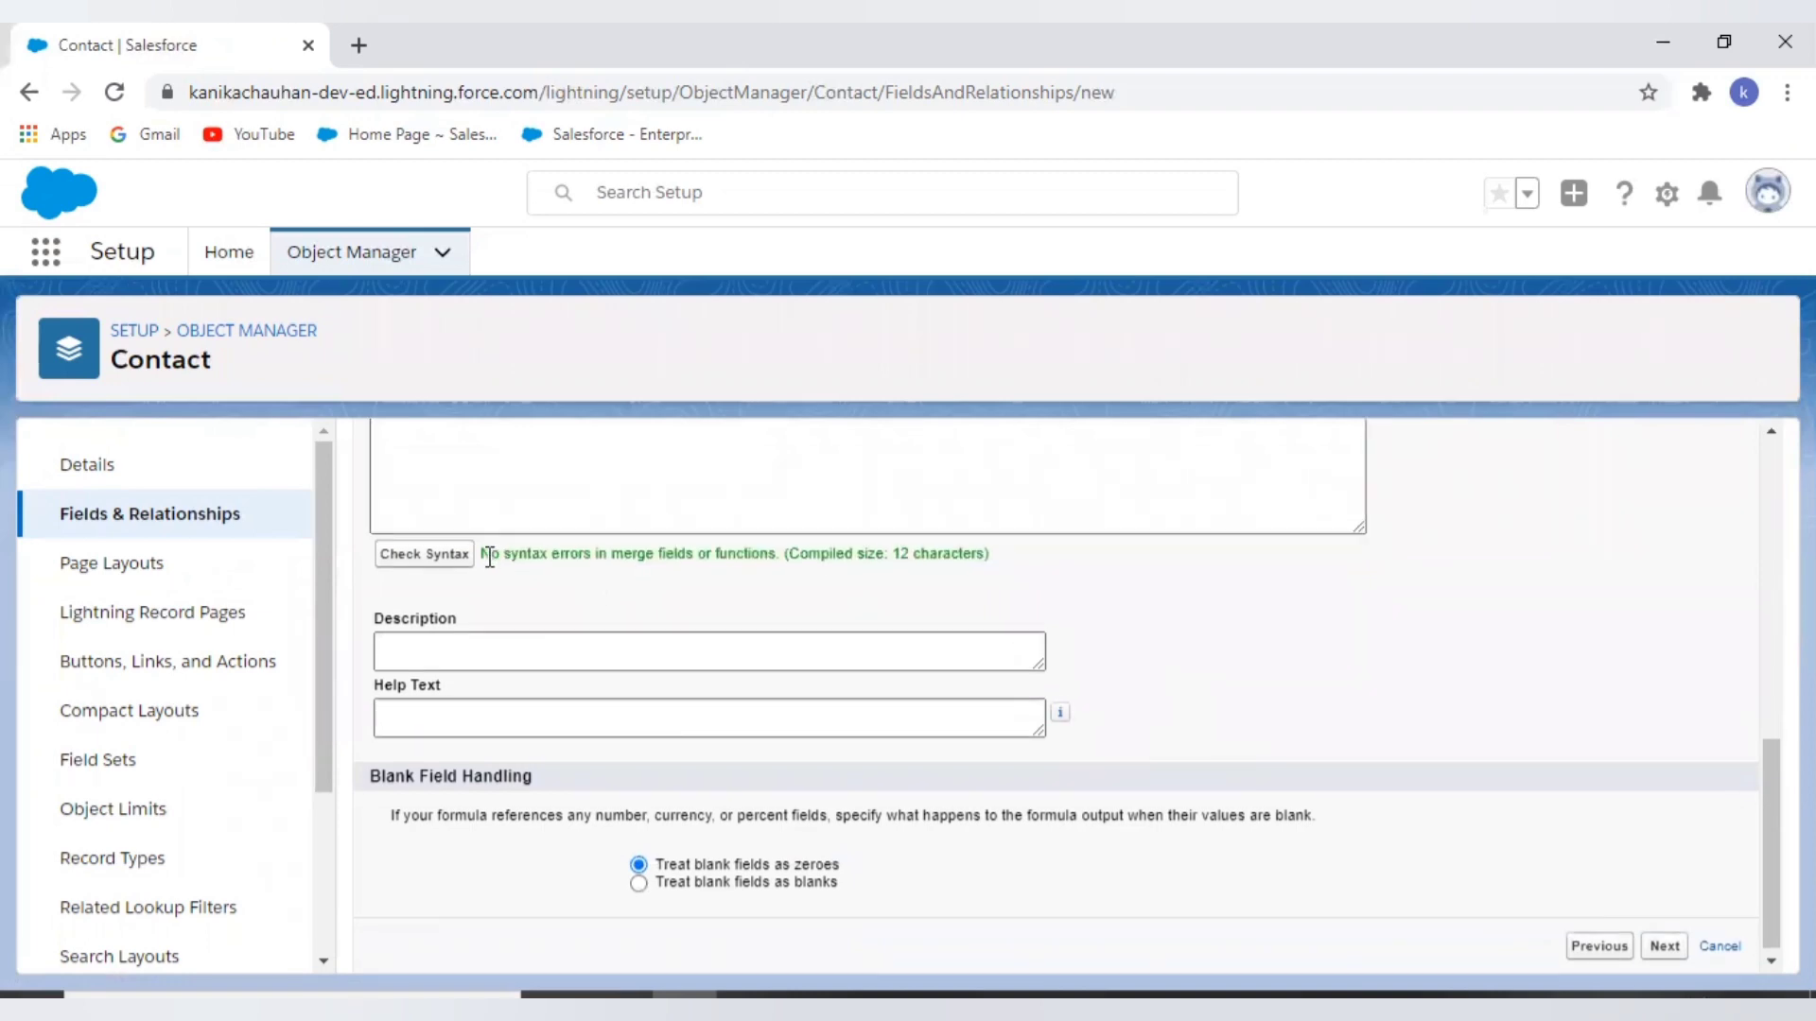
triple_click(598, 558)
click(1063, 567)
scroll(1577, 705, down, 1)
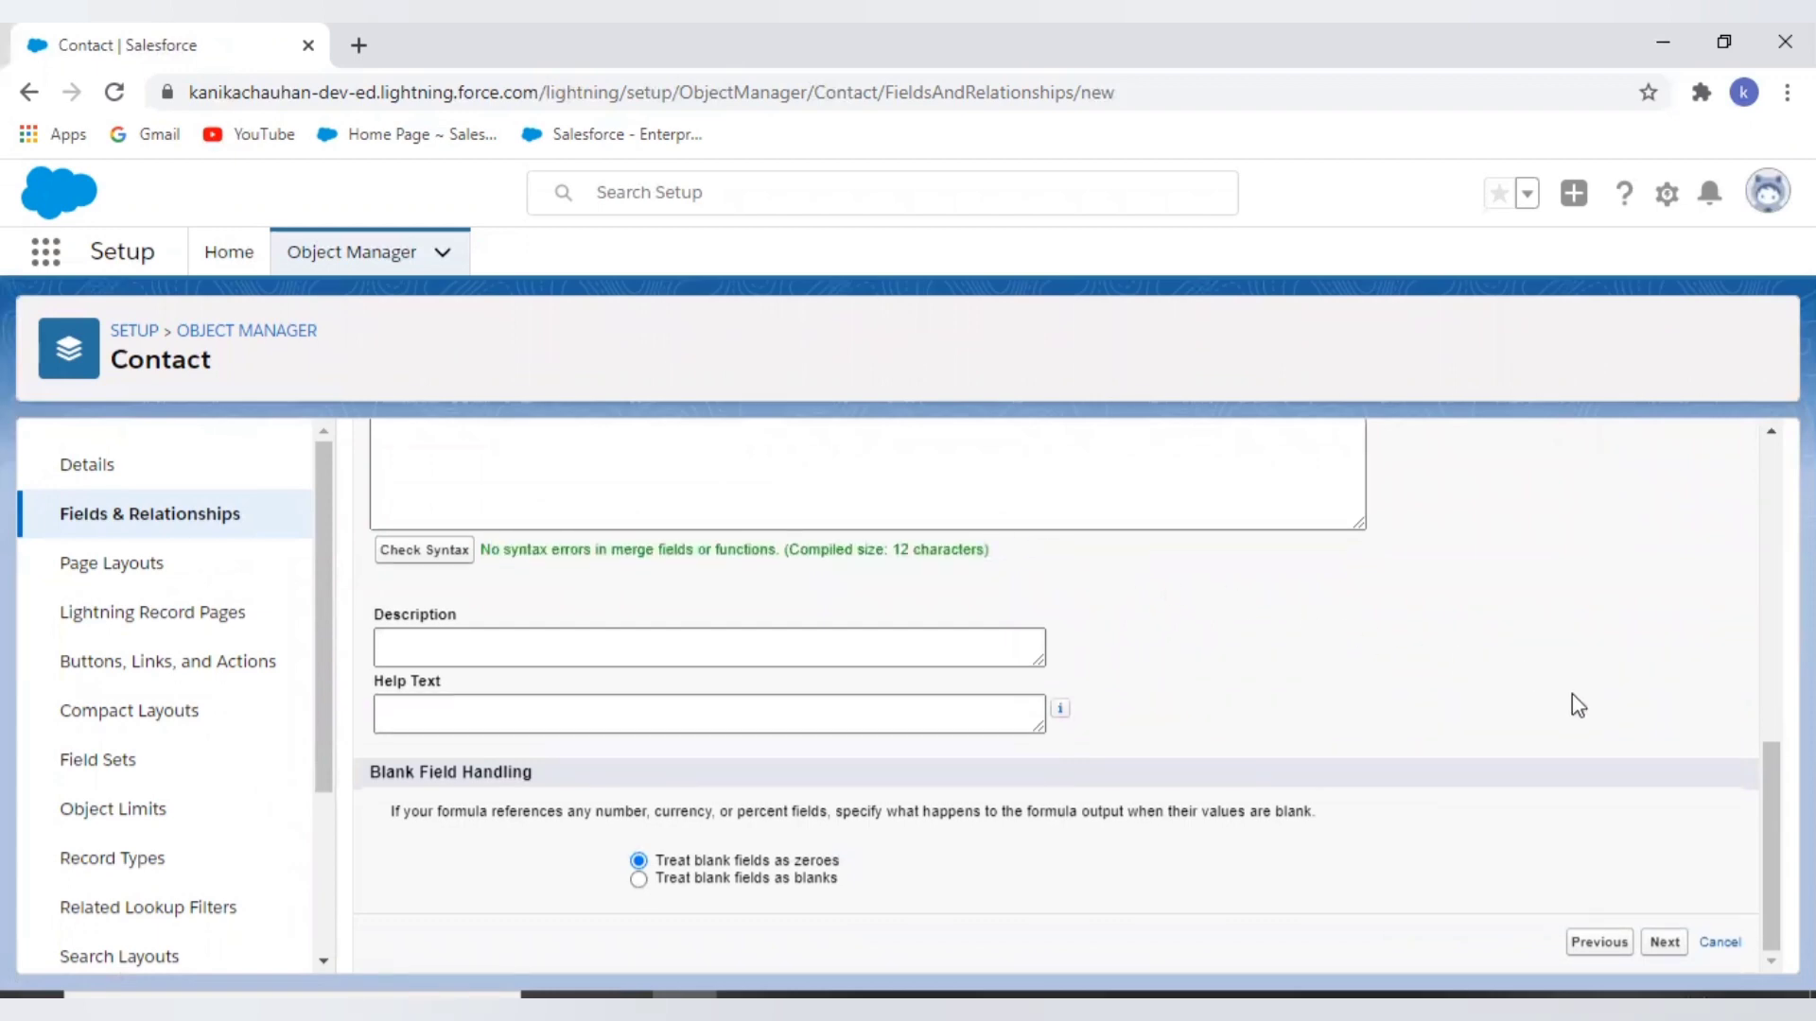
scroll(1576, 705, up, 8)
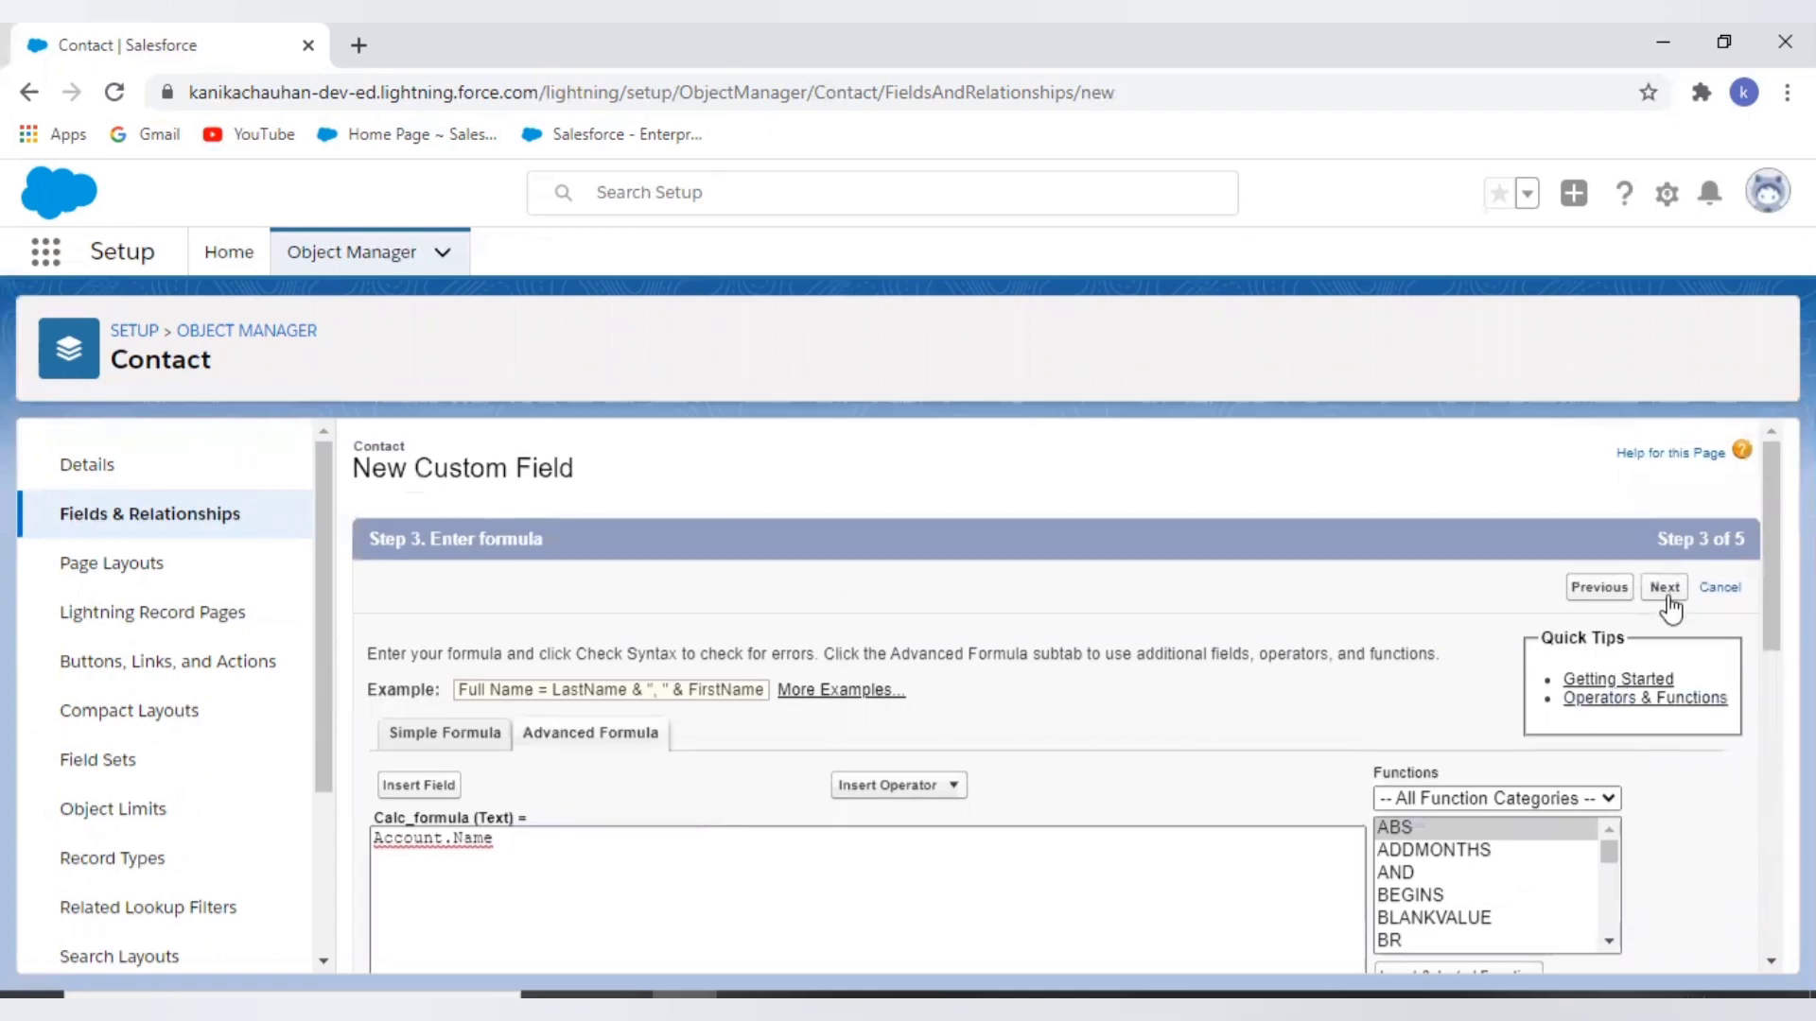
Accept the default field-level security and page layouts, then save Calc_formula
click(1664, 588)
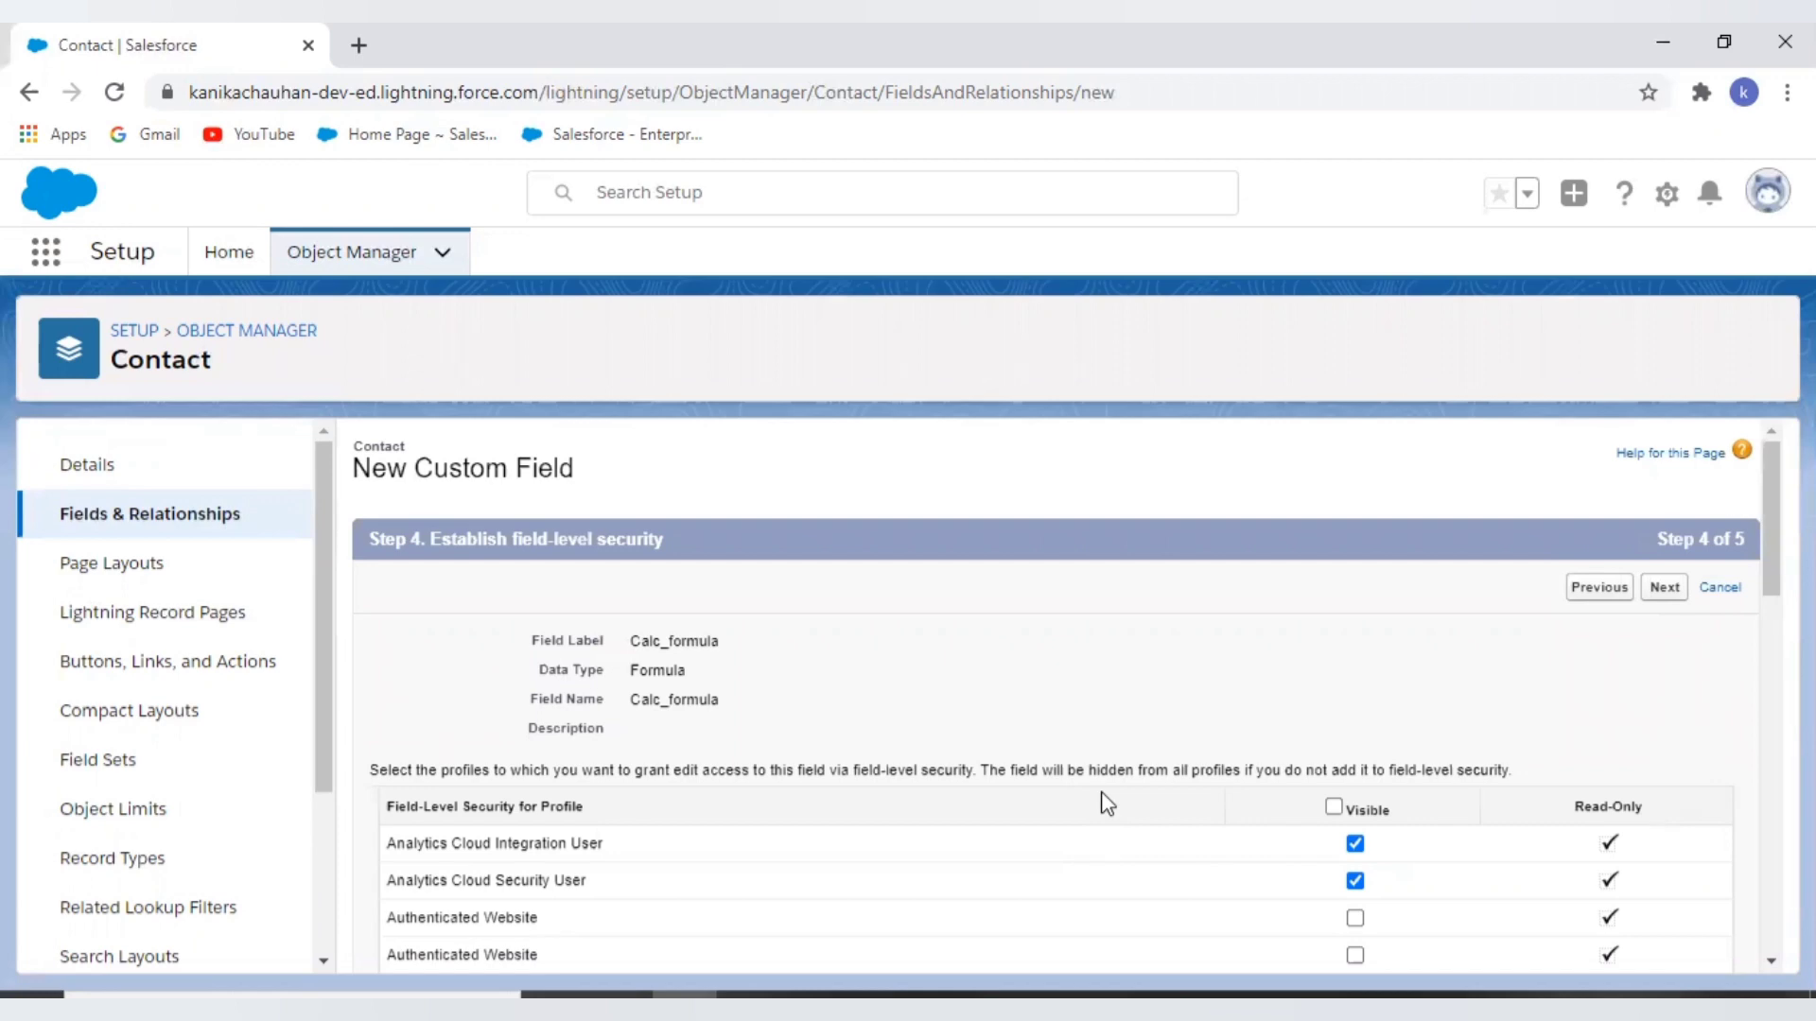
click(1666, 588)
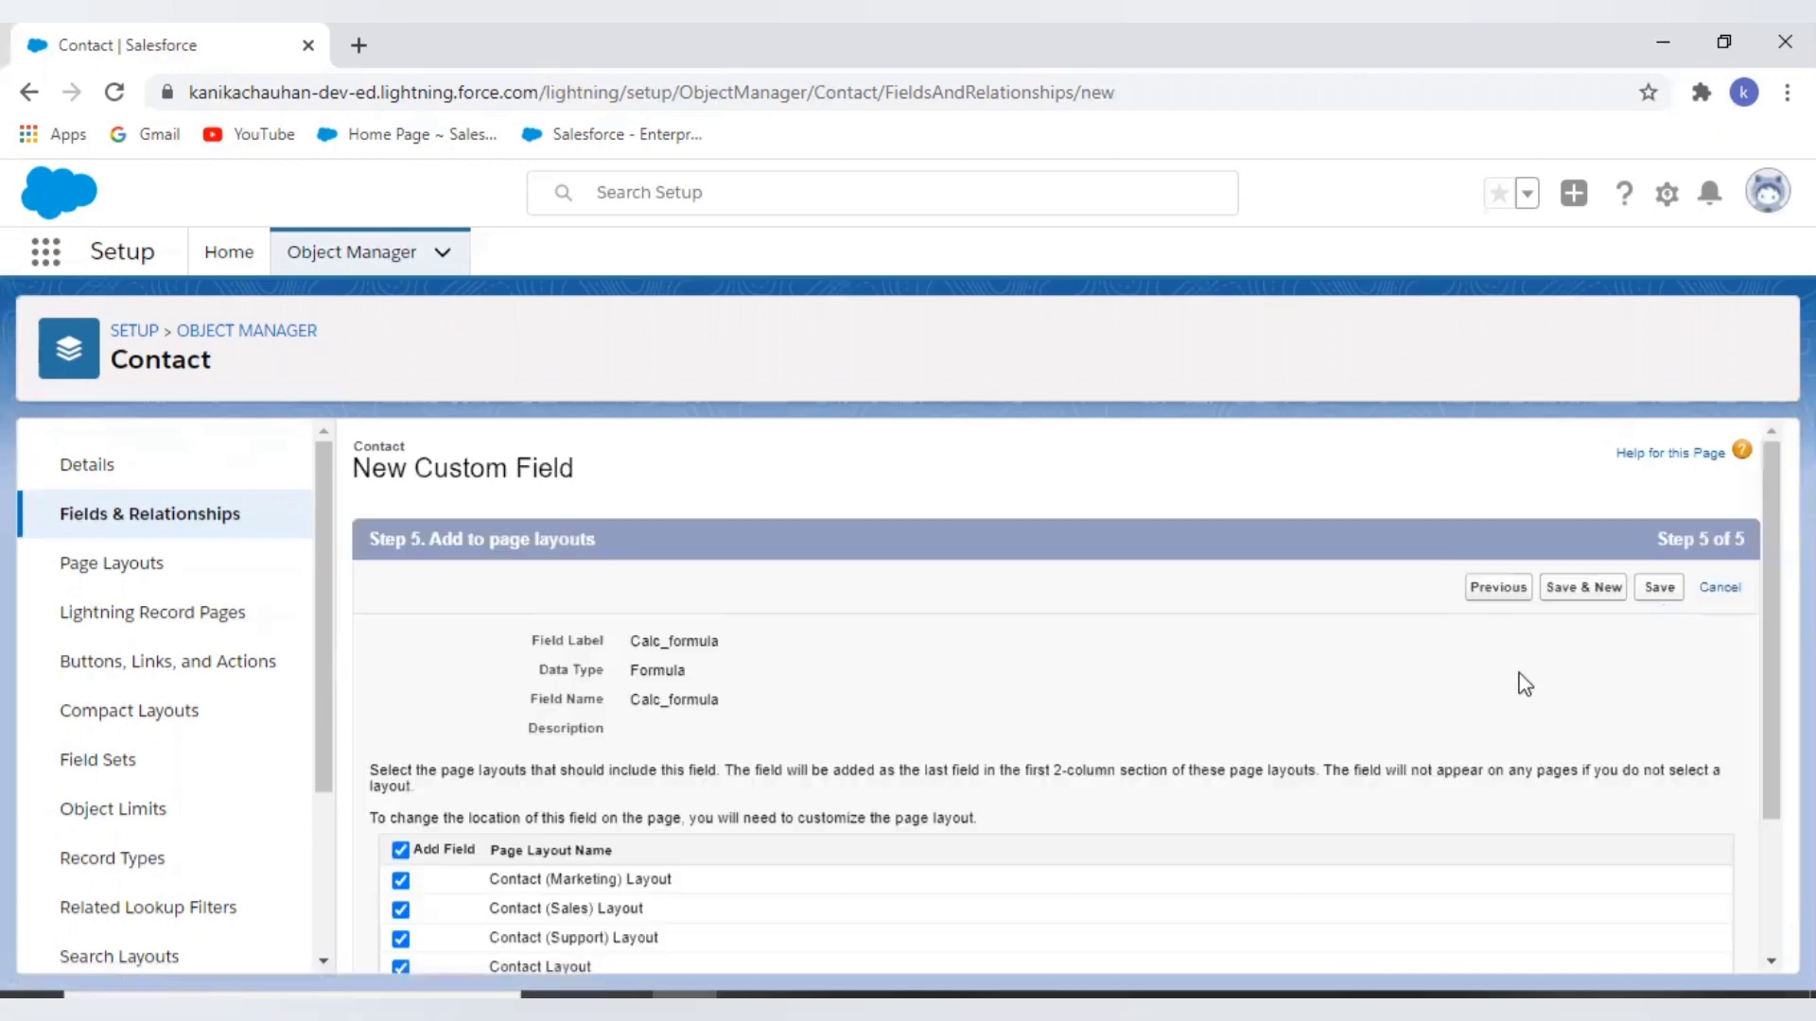
click(1650, 598)
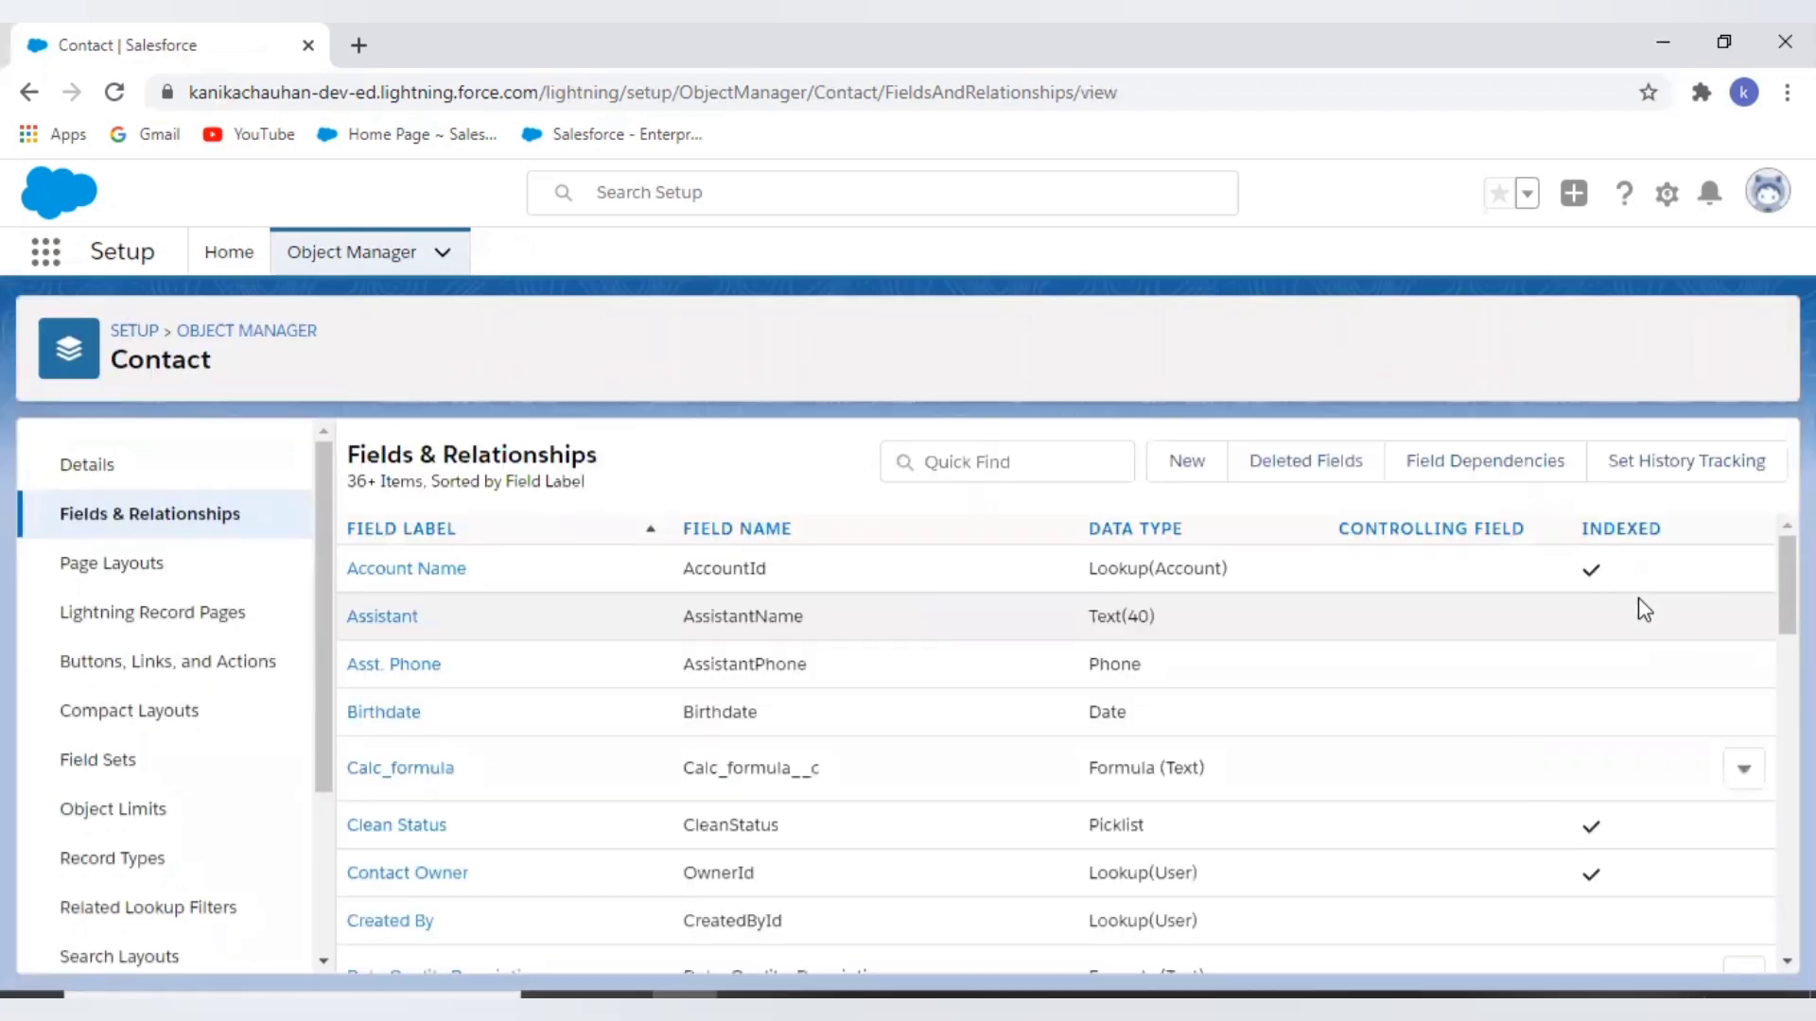
Search 'contact' in the App Launcher, go to Contacts, and open New Record Form 3
click(45, 251)
text(contact)
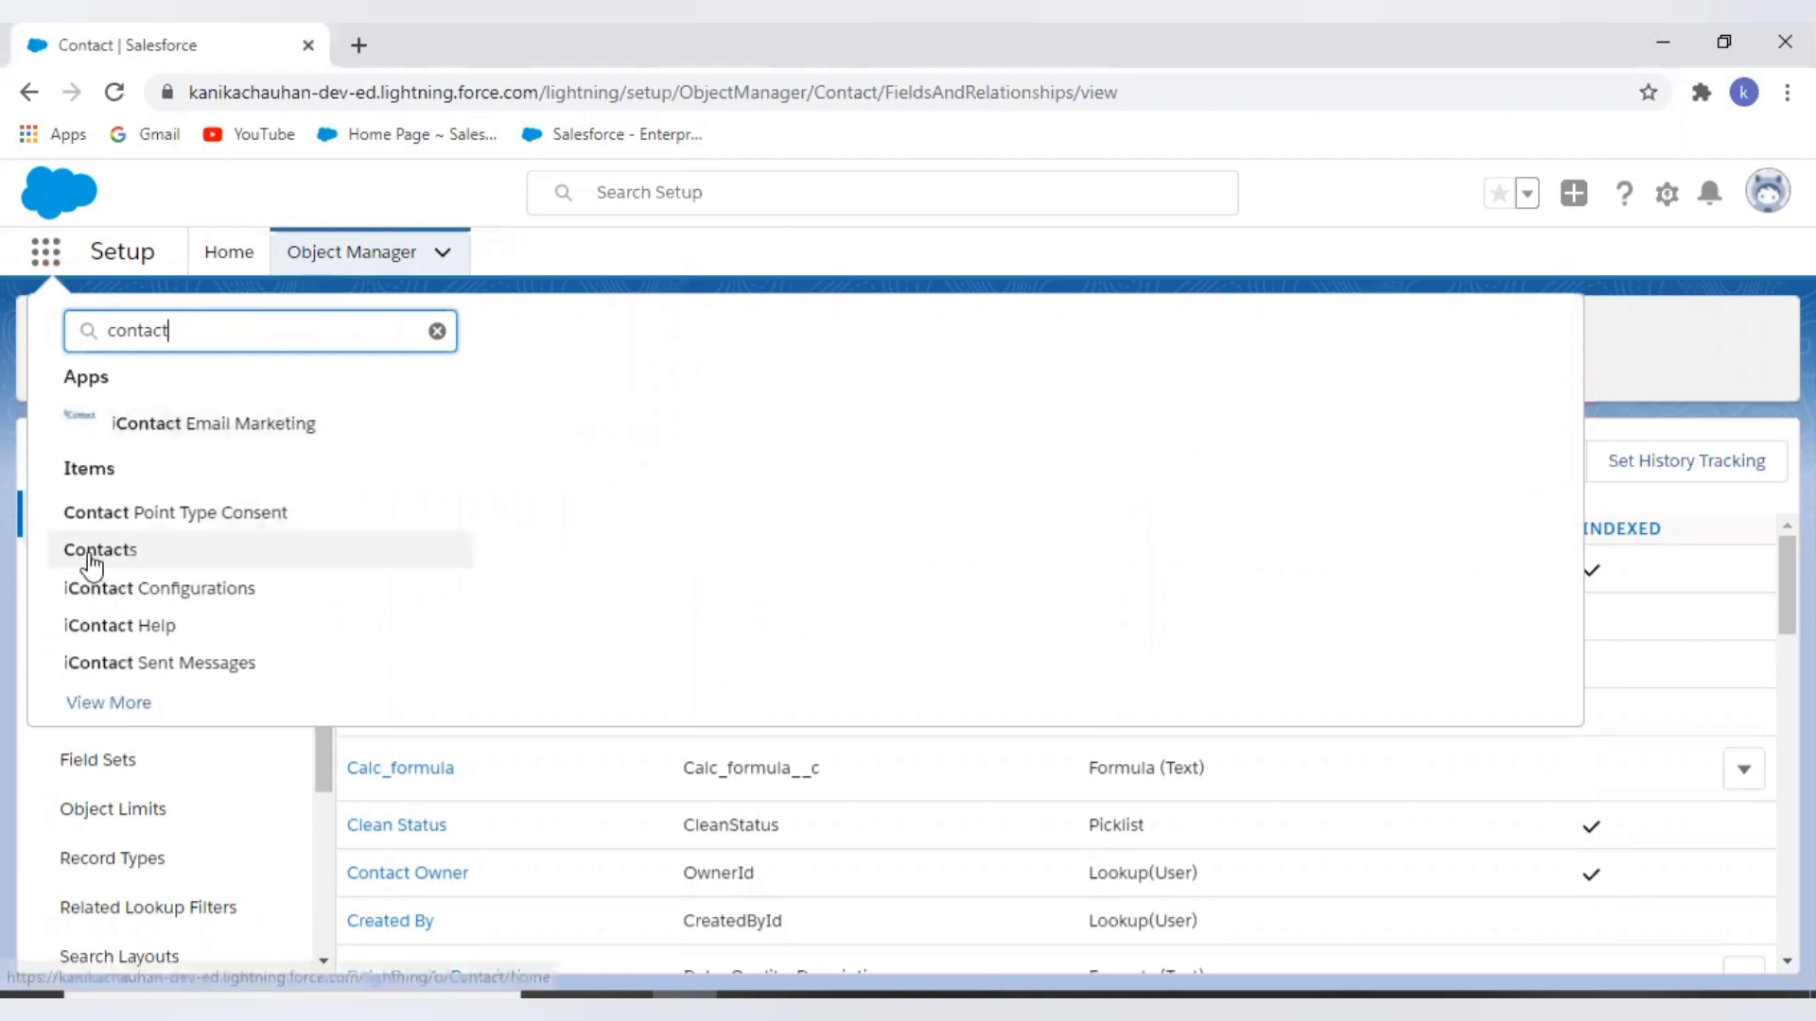
click(88, 552)
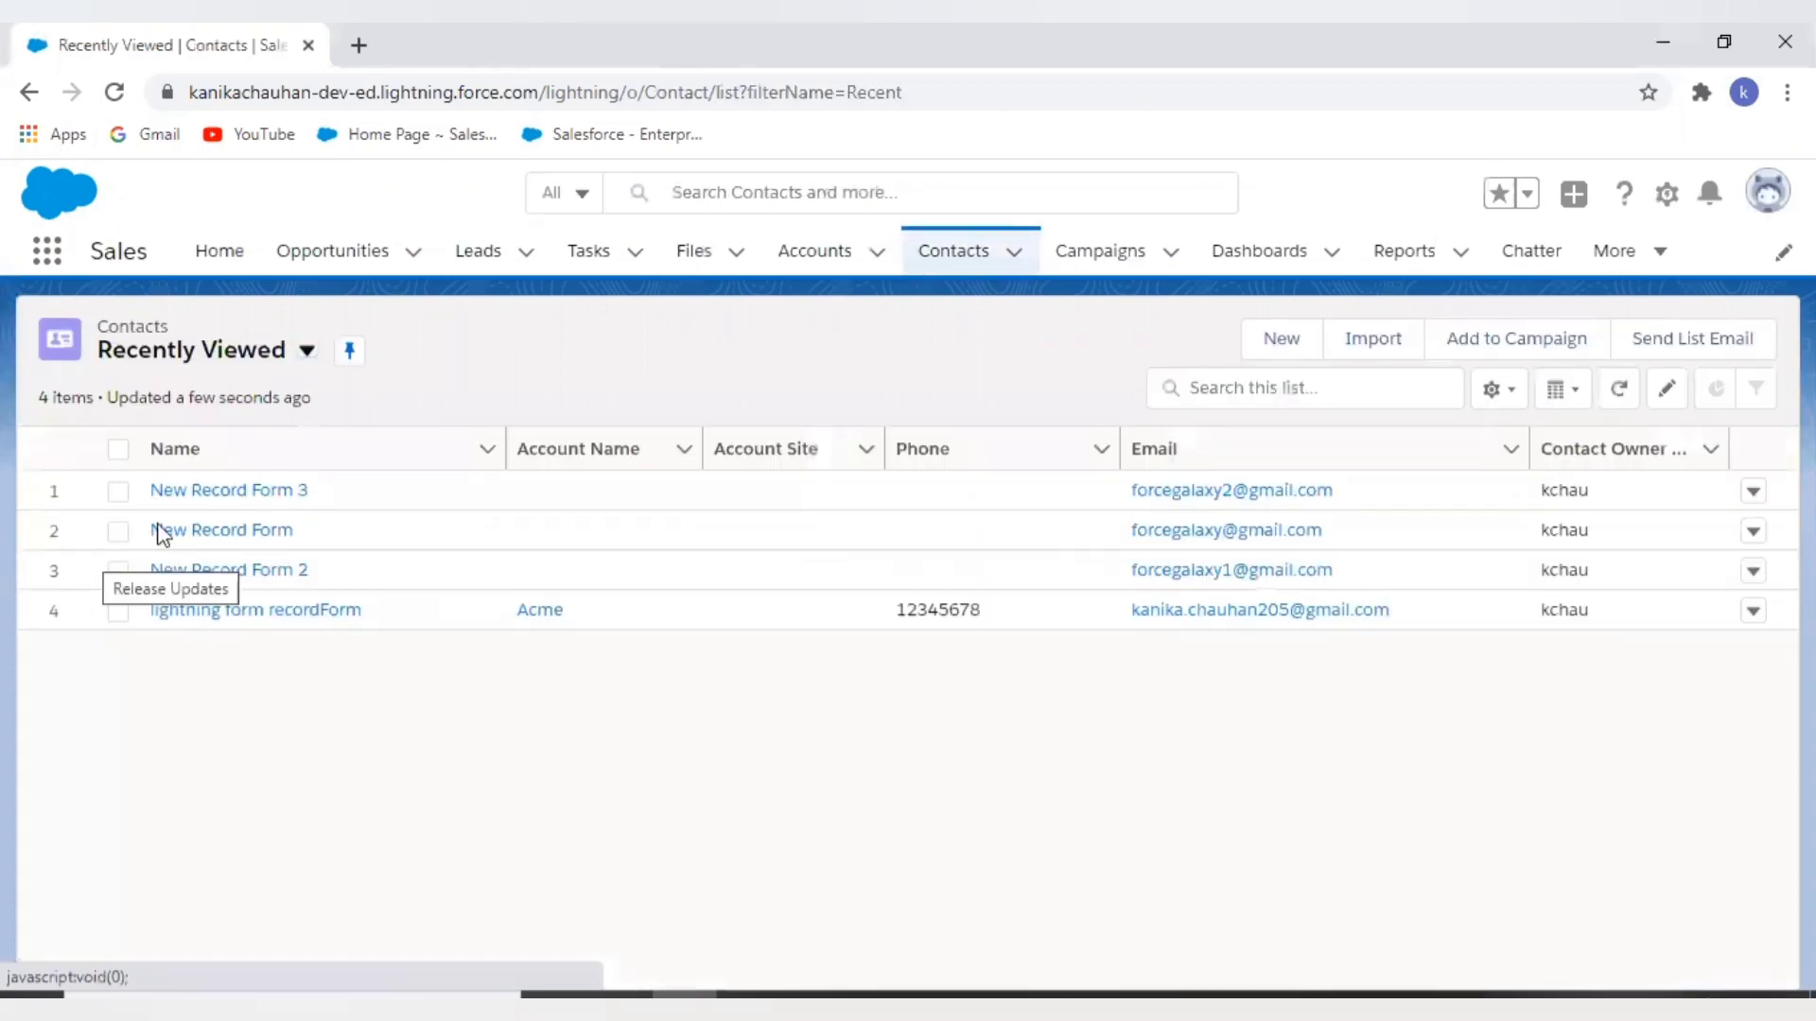
click(180, 492)
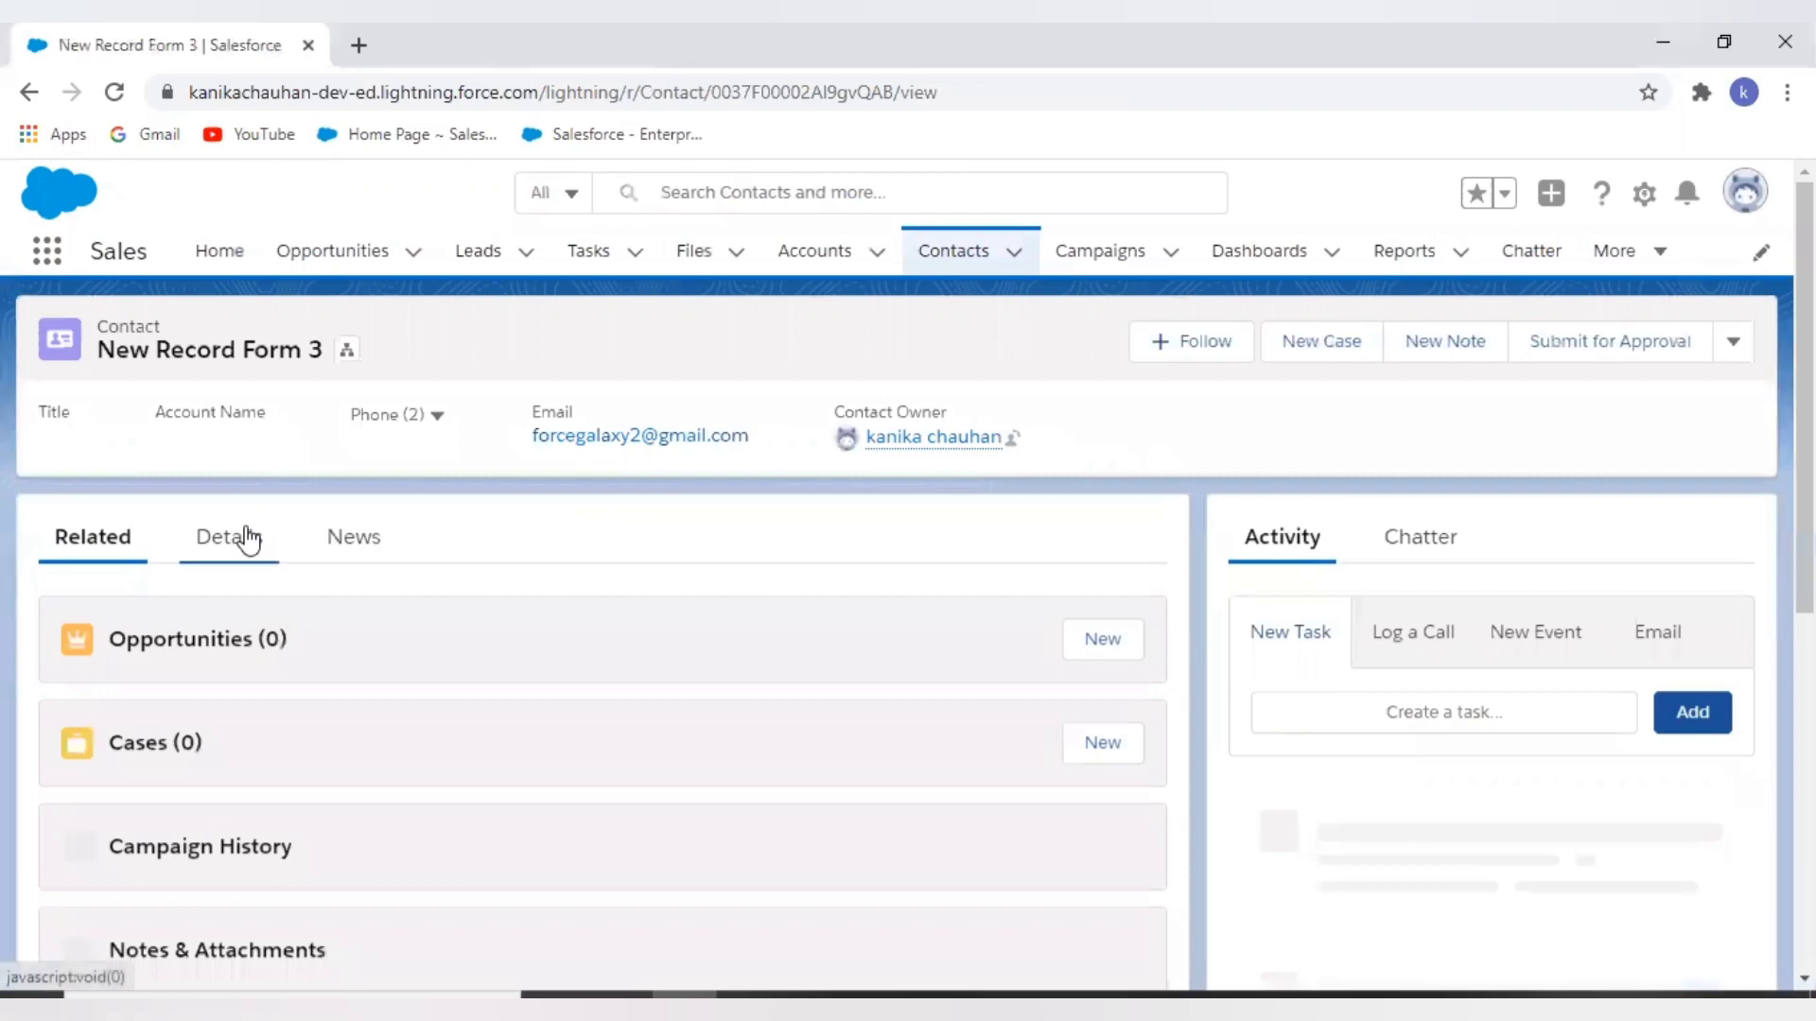
Show the contact's Details tab and look through its fields
click(247, 539)
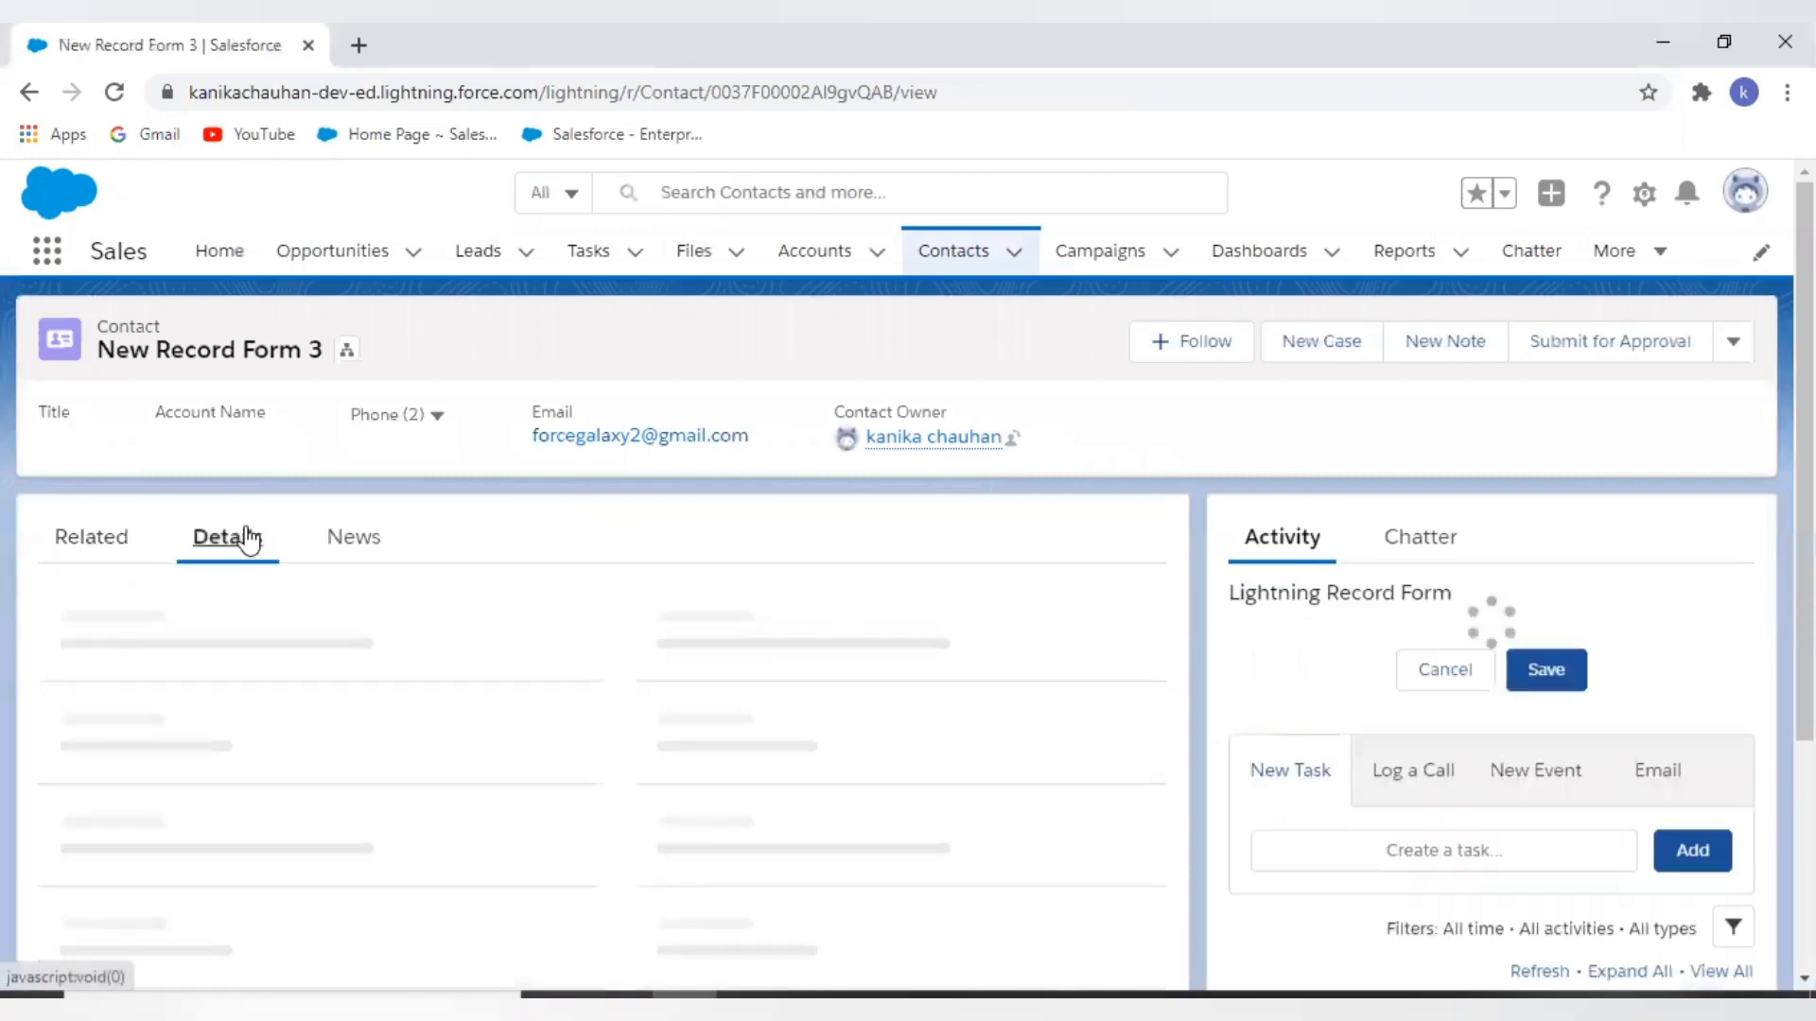
scroll(646, 624, down, 5)
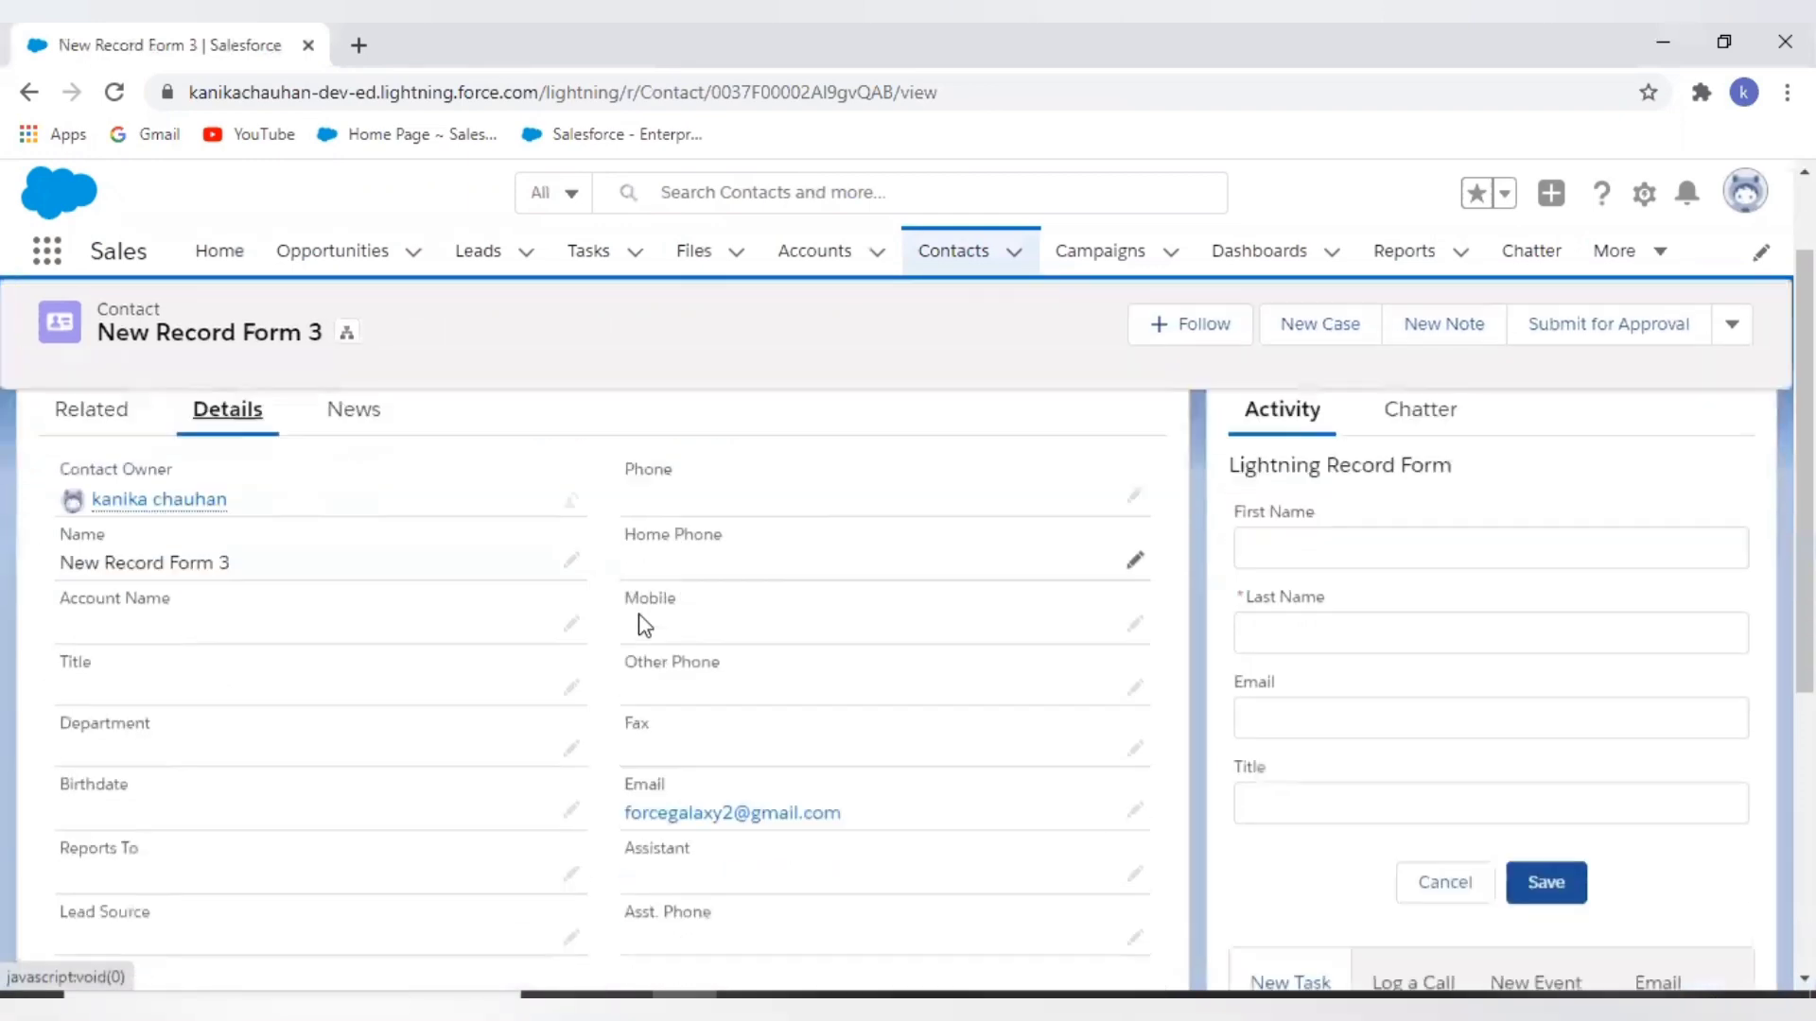
scroll(639, 612, down, 3)
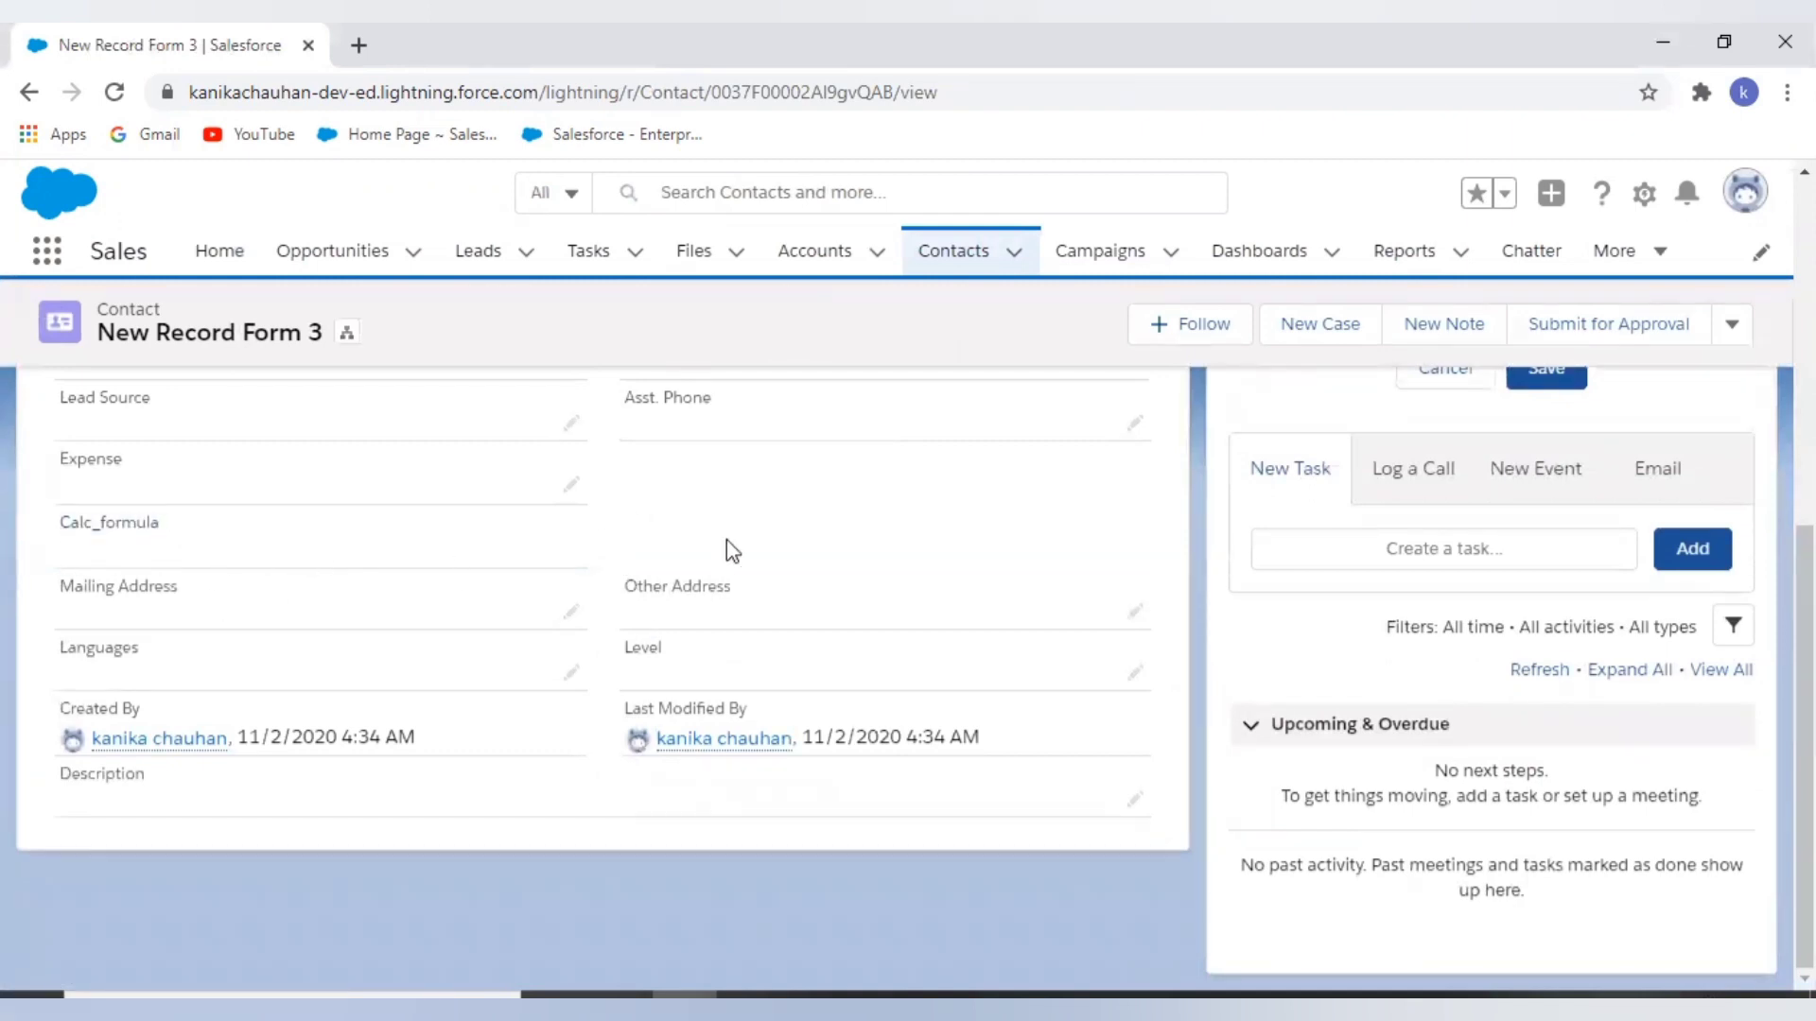
scroll(777, 544, up, 7)
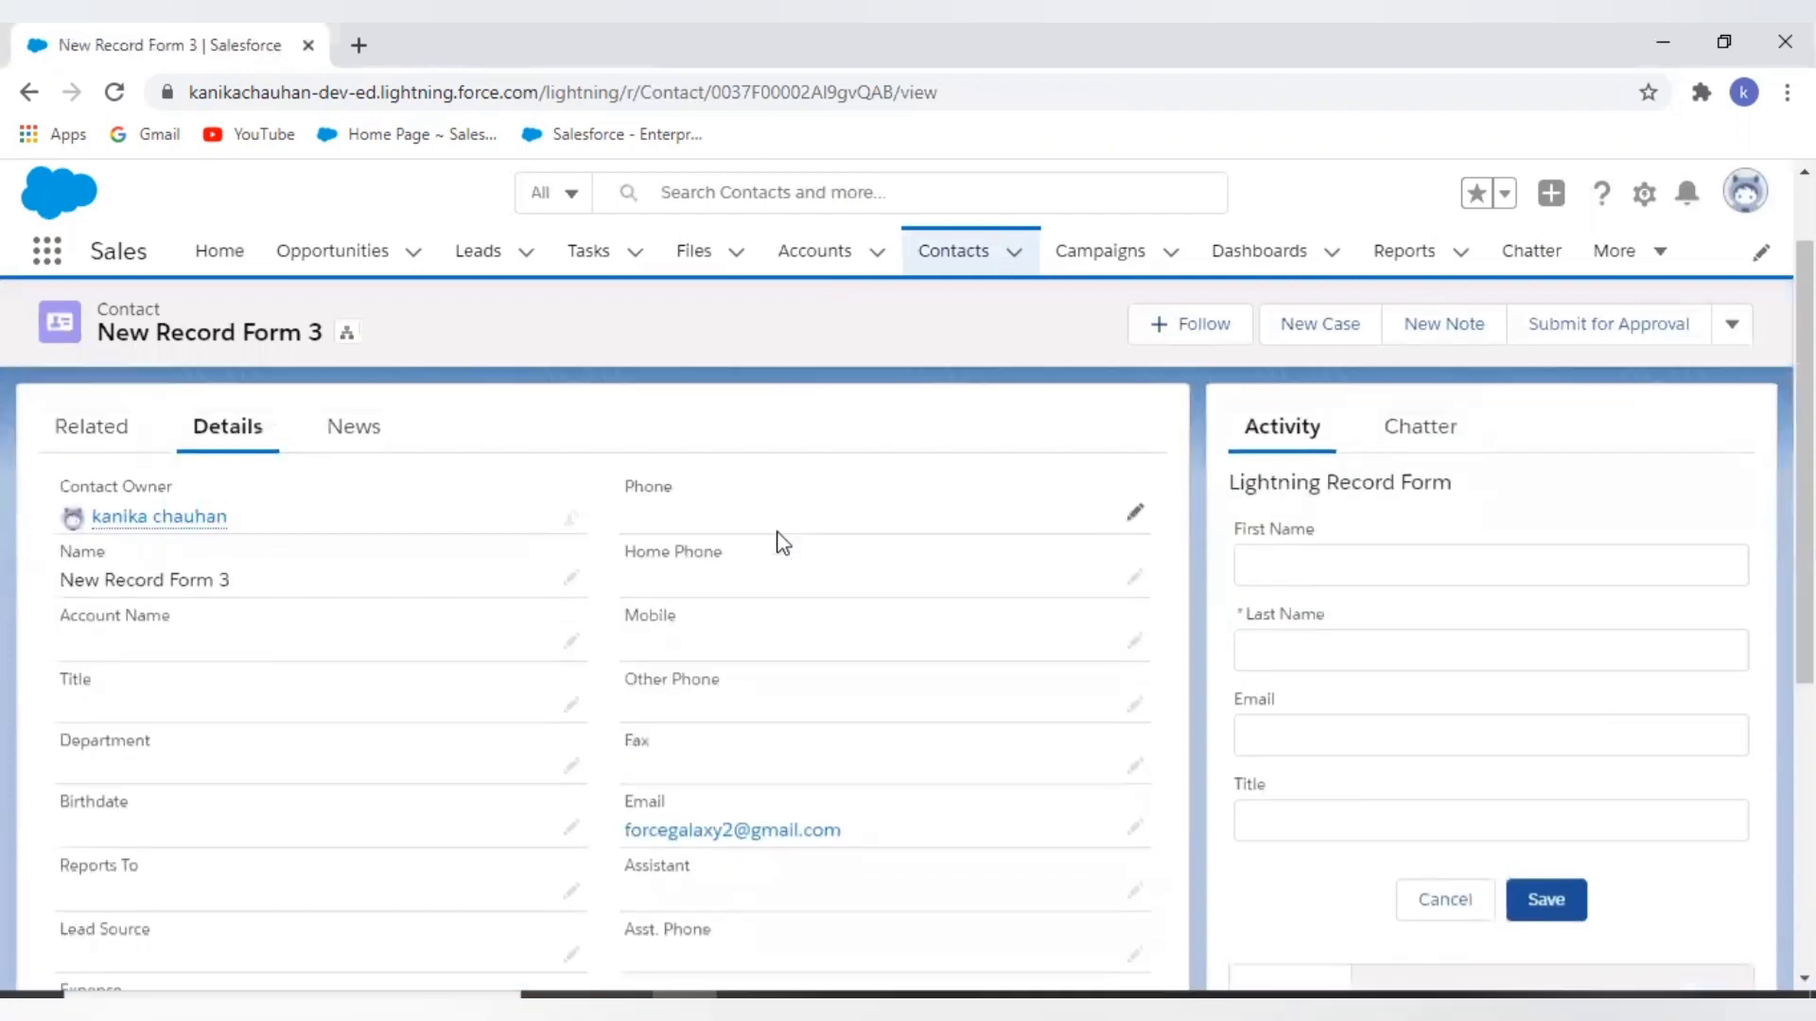
scroll(562, 556, down, 2)
Set the contact's Account Name to Acme, save, and confirm Calc_formula shows Acme
click(572, 513)
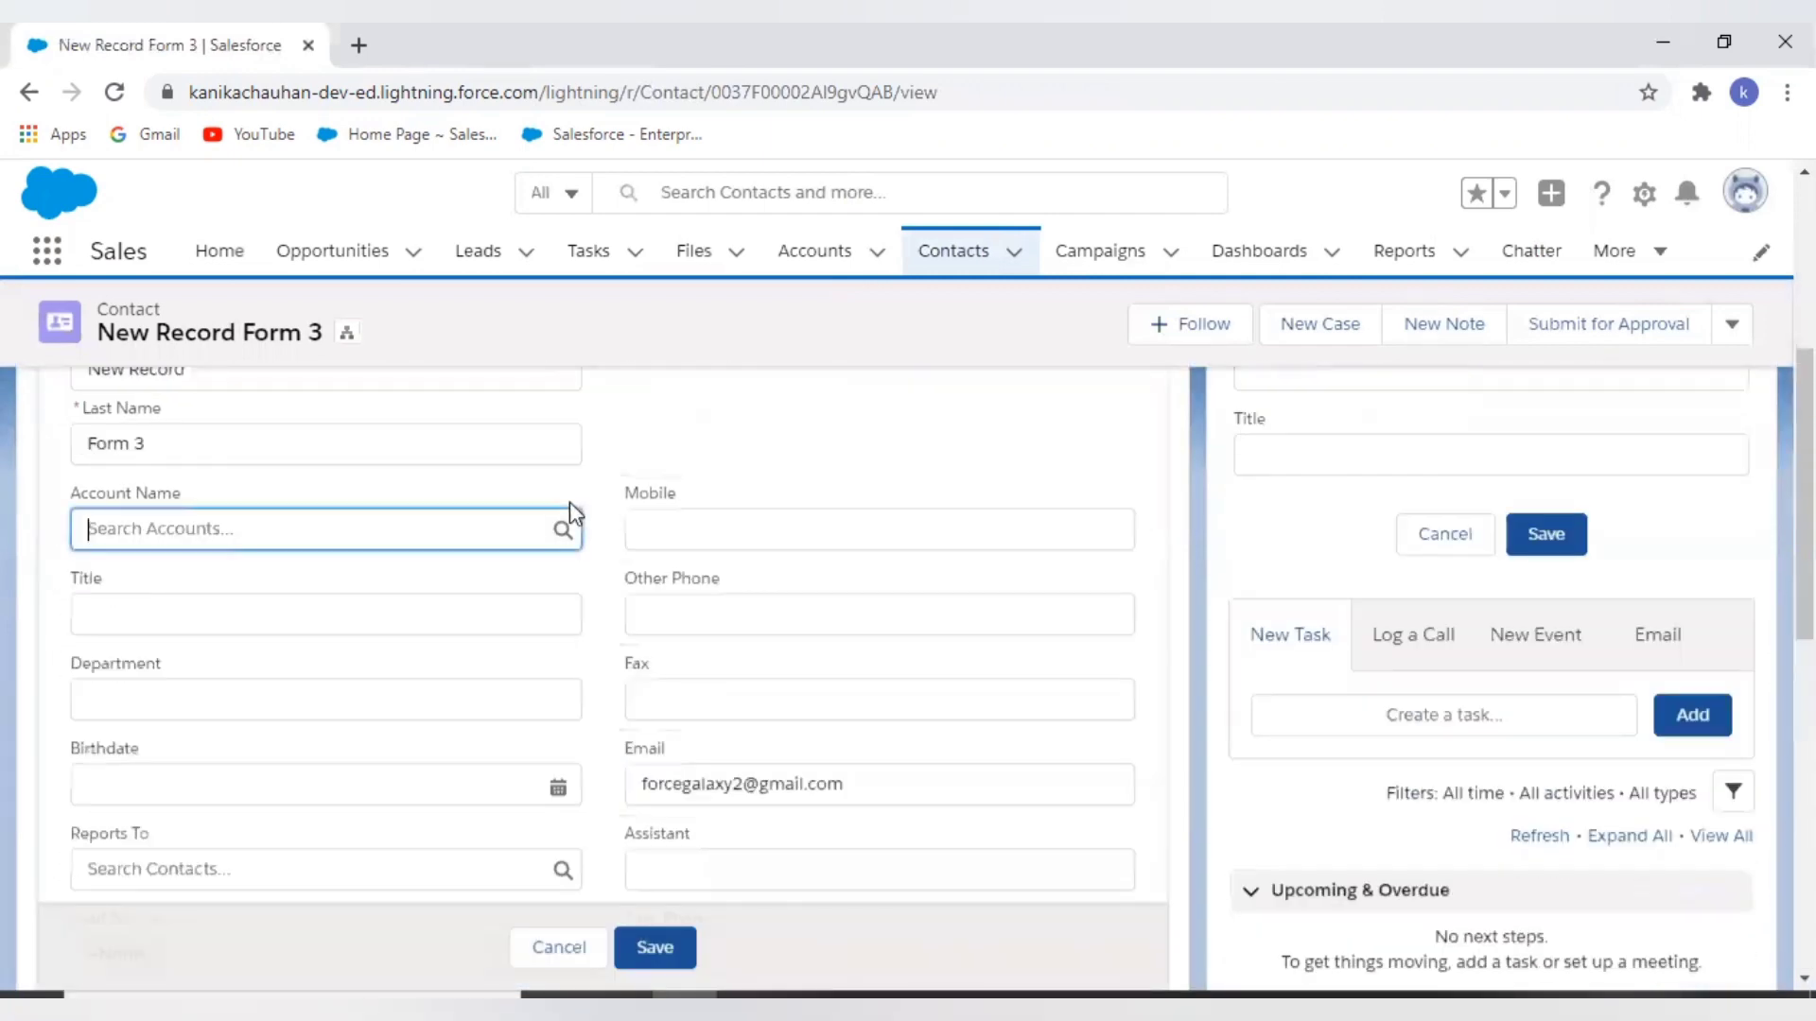
click(165, 622)
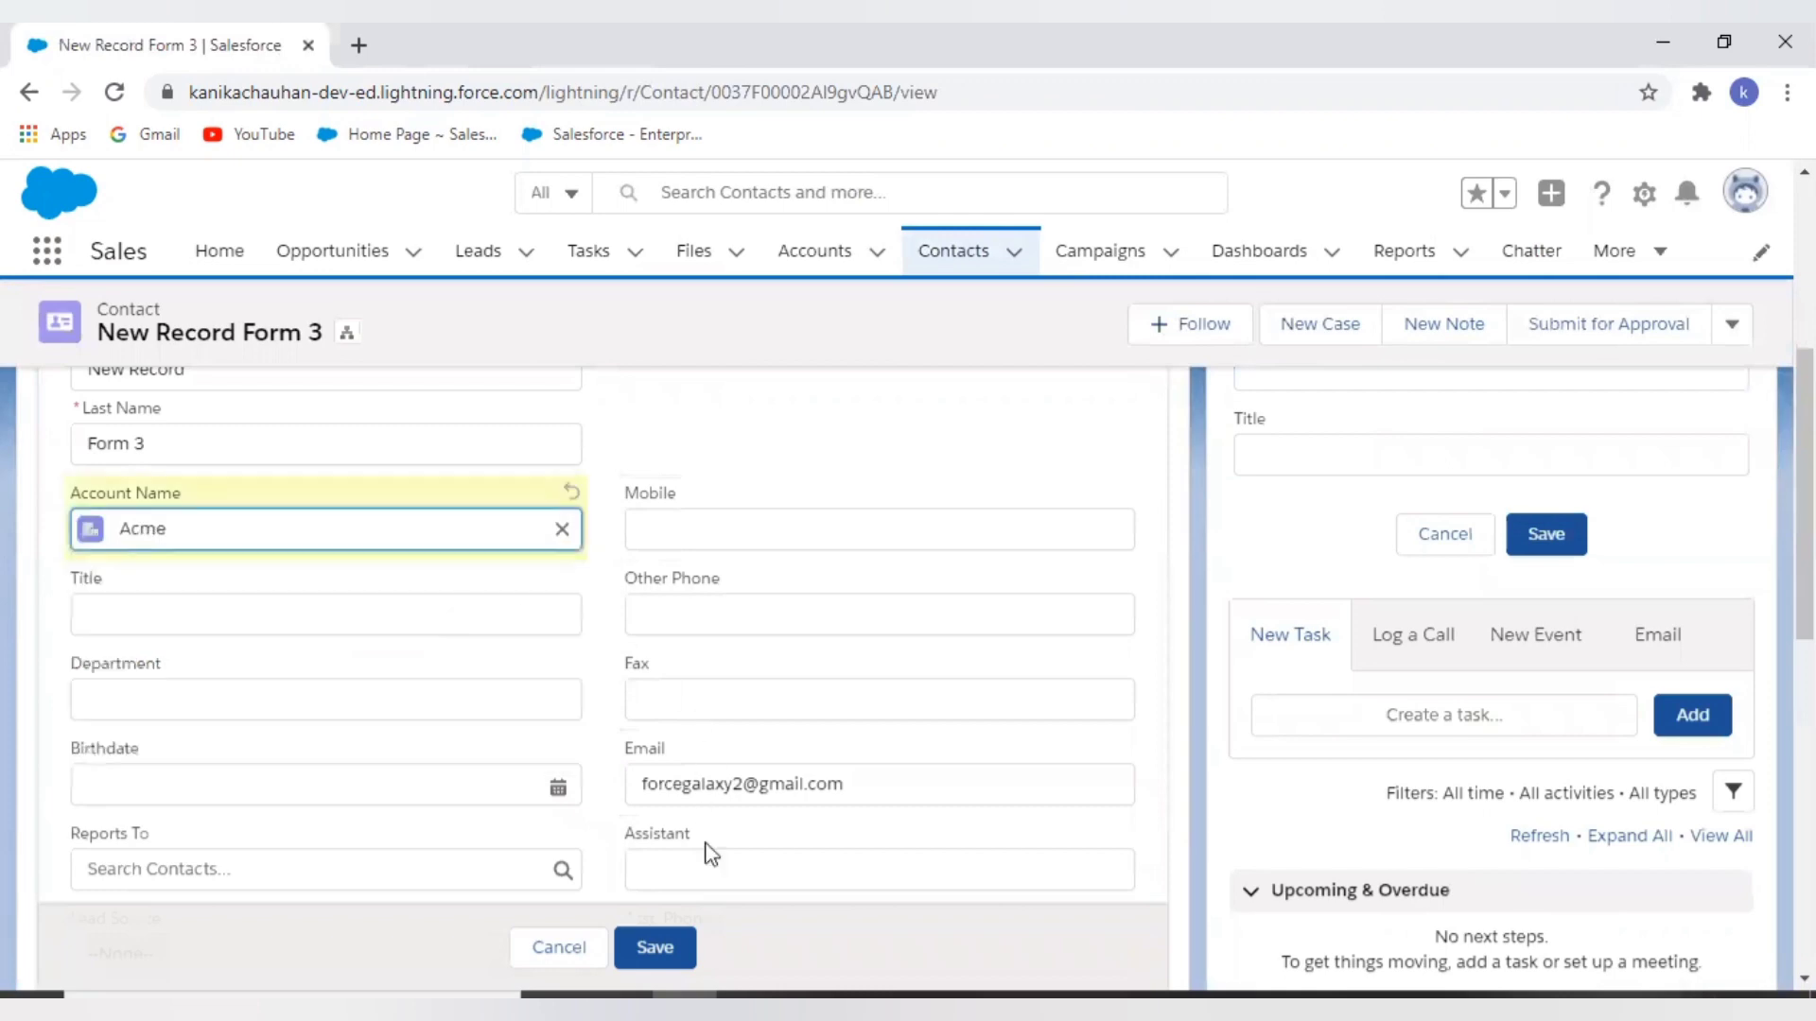
click(653, 949)
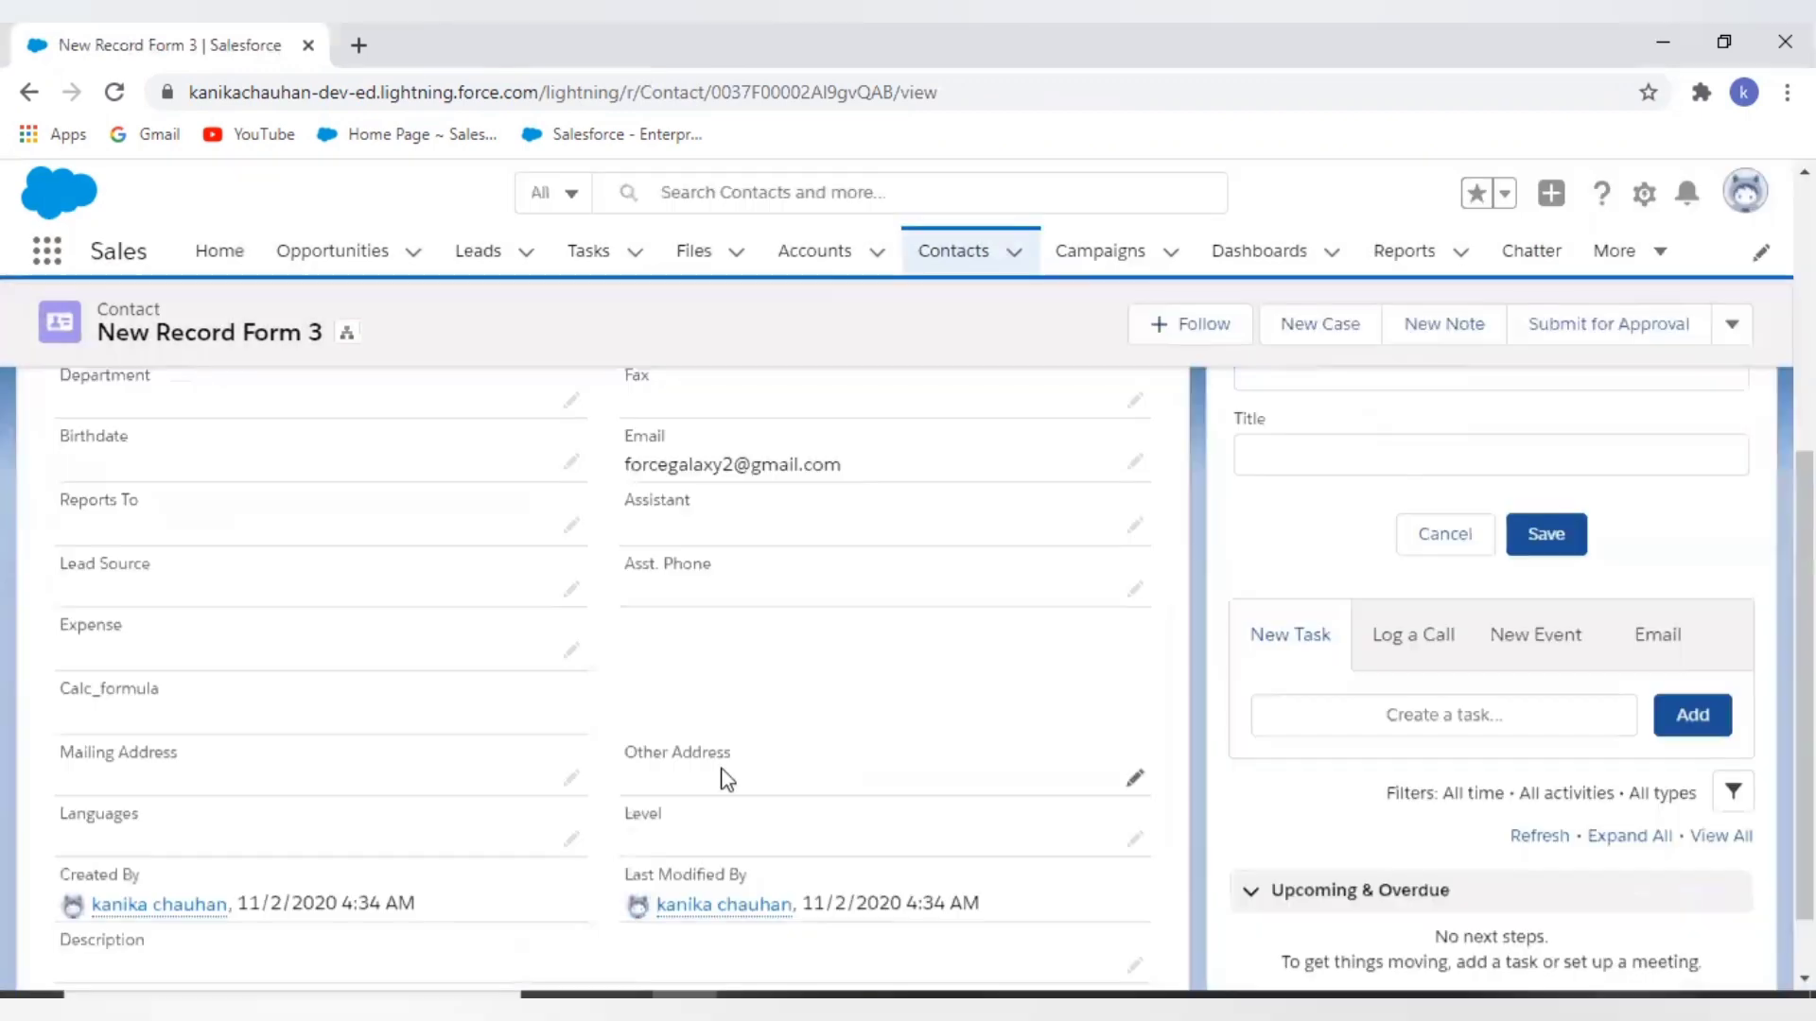
scroll(722, 768, down, 1)
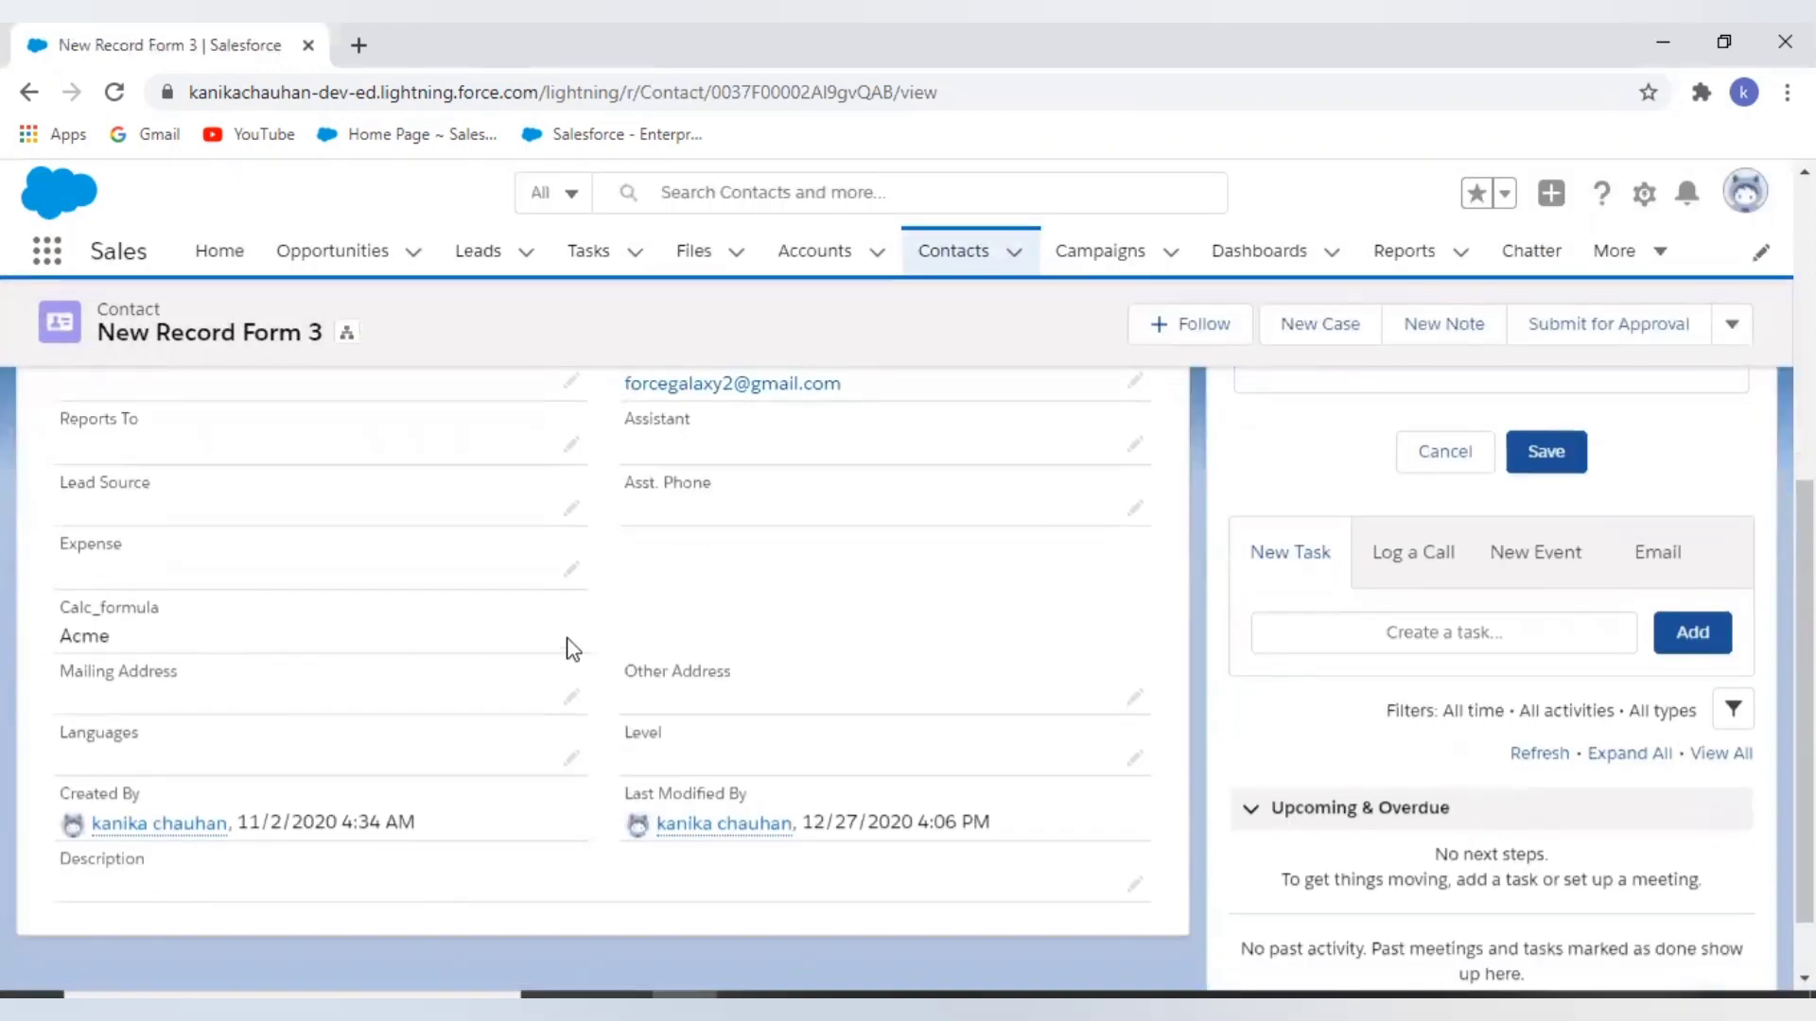
scroll(567, 657, up, 3)
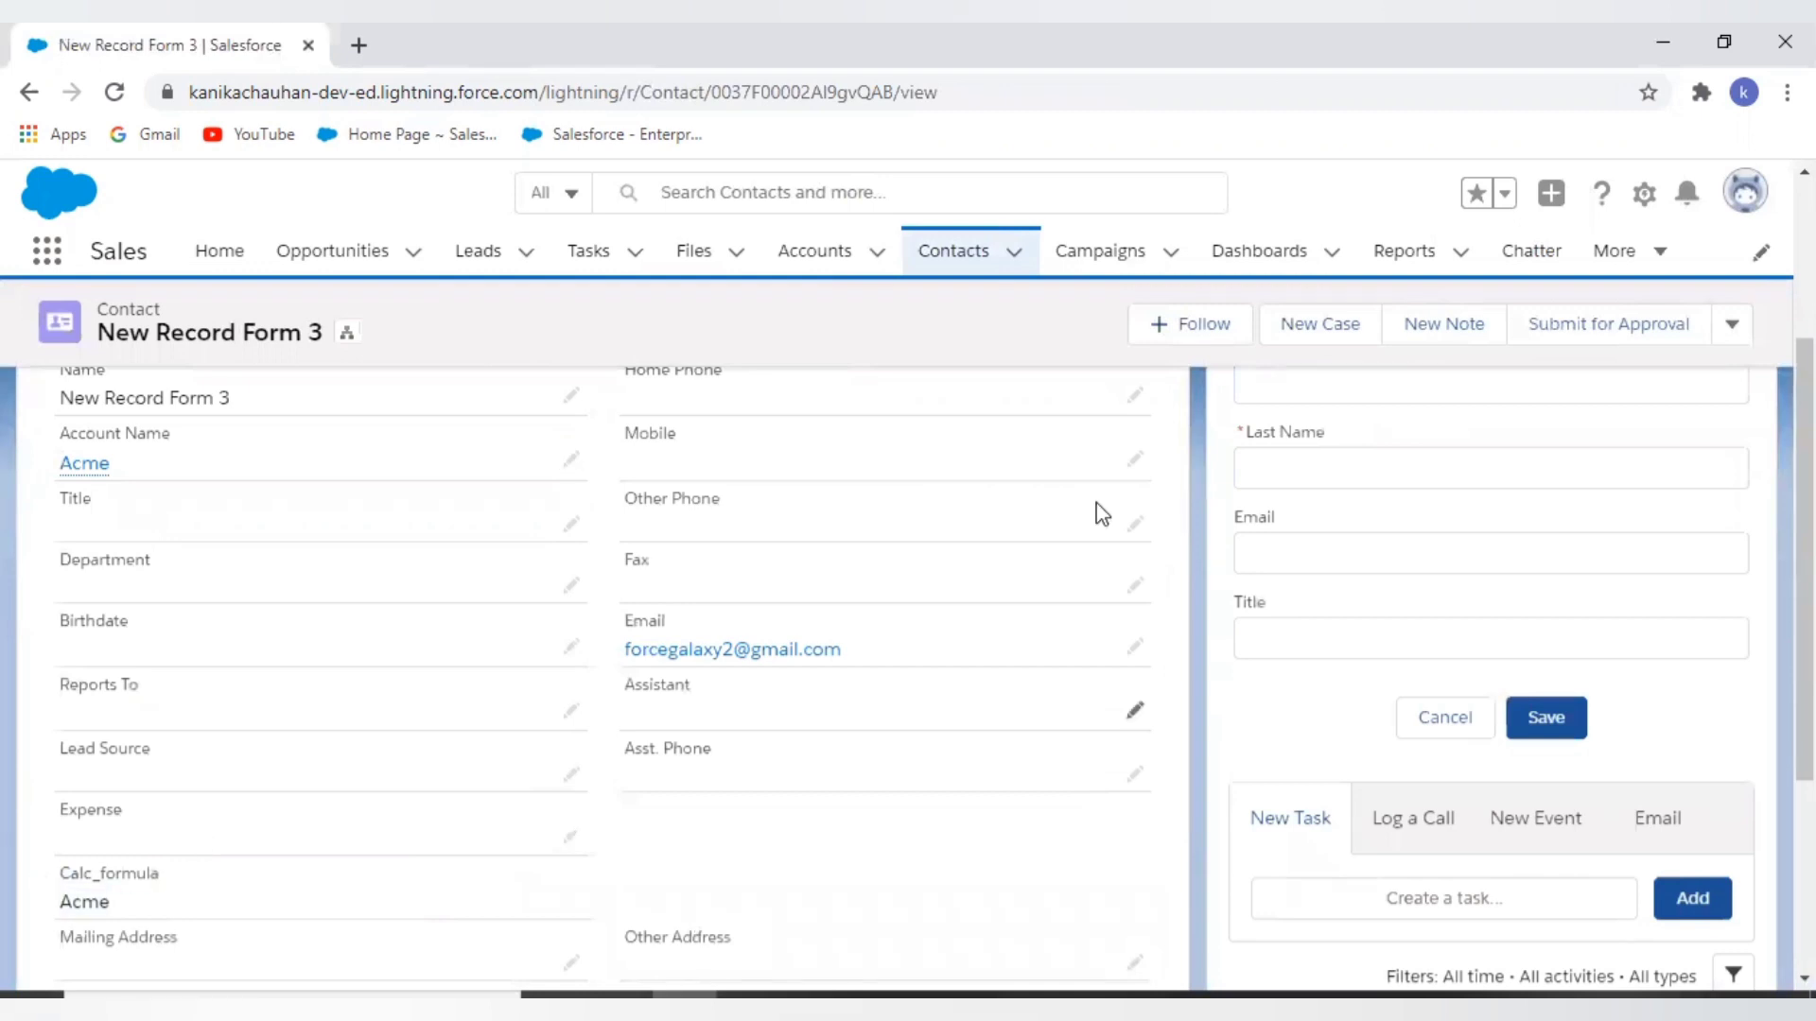
scroll(1219, 516, up, 3)
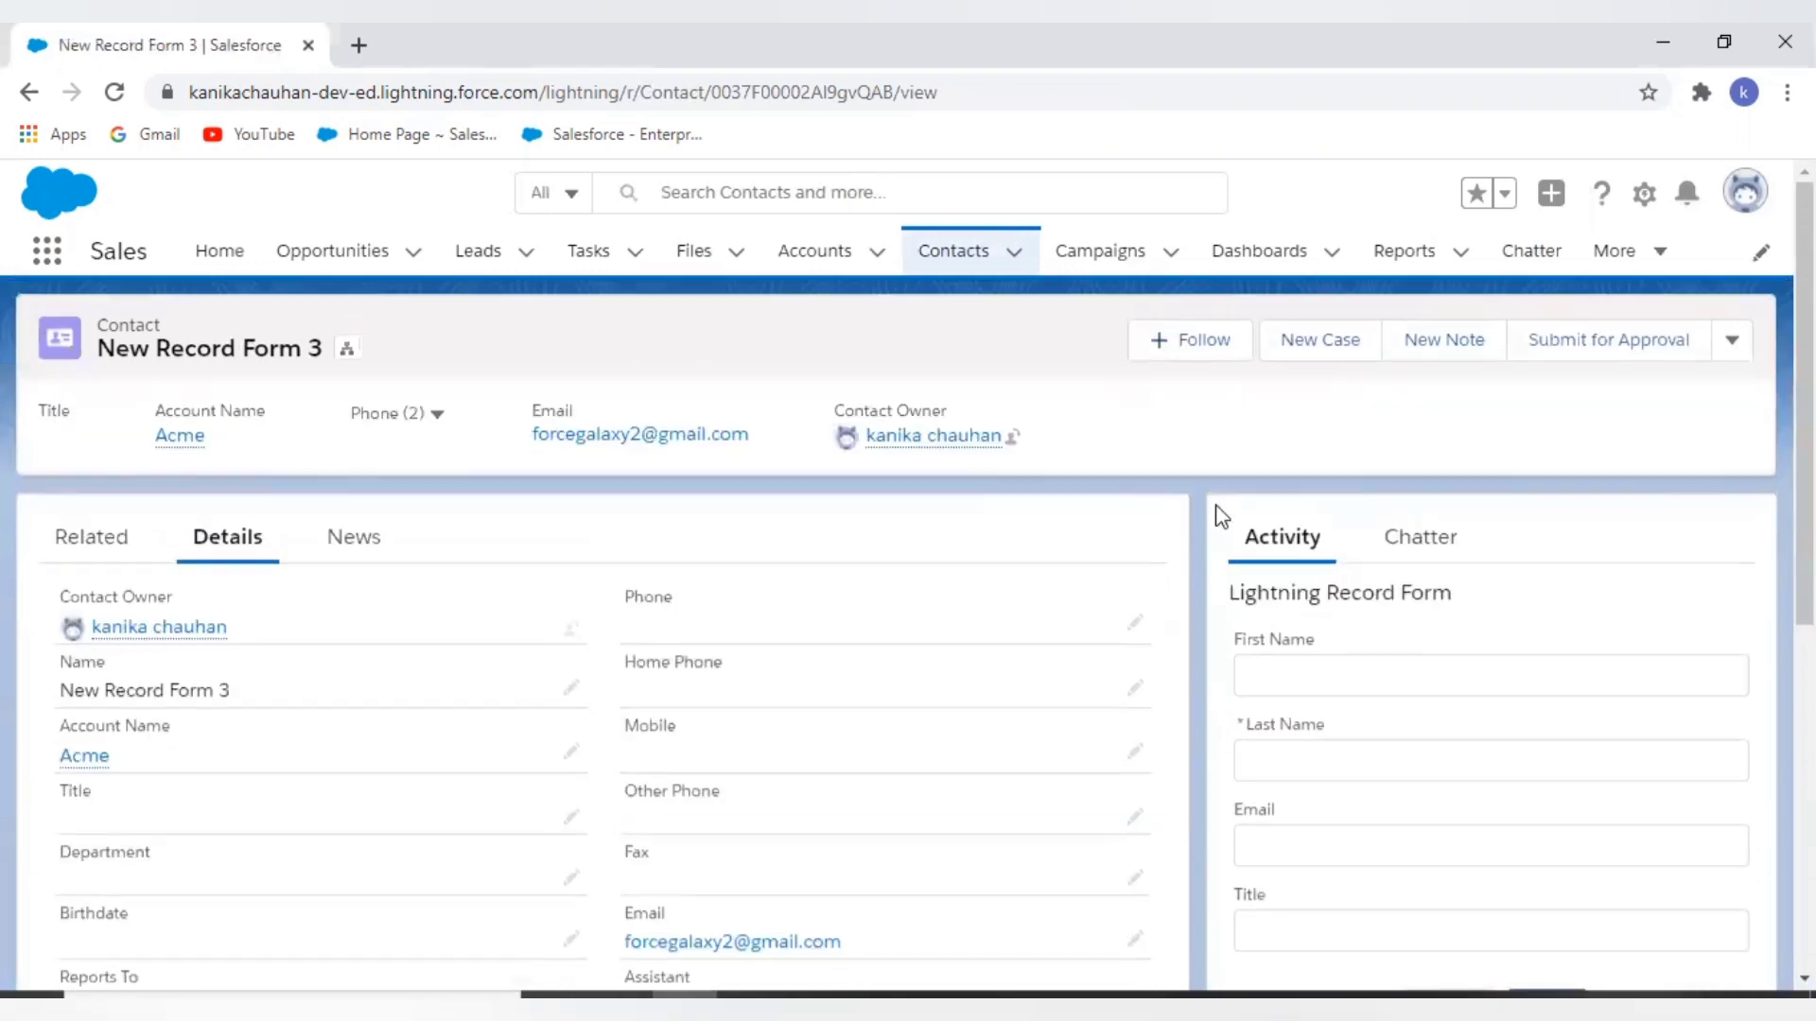
Return to the Contacts list, open a New Contact form, and cancel it unsaved
click(1003, 268)
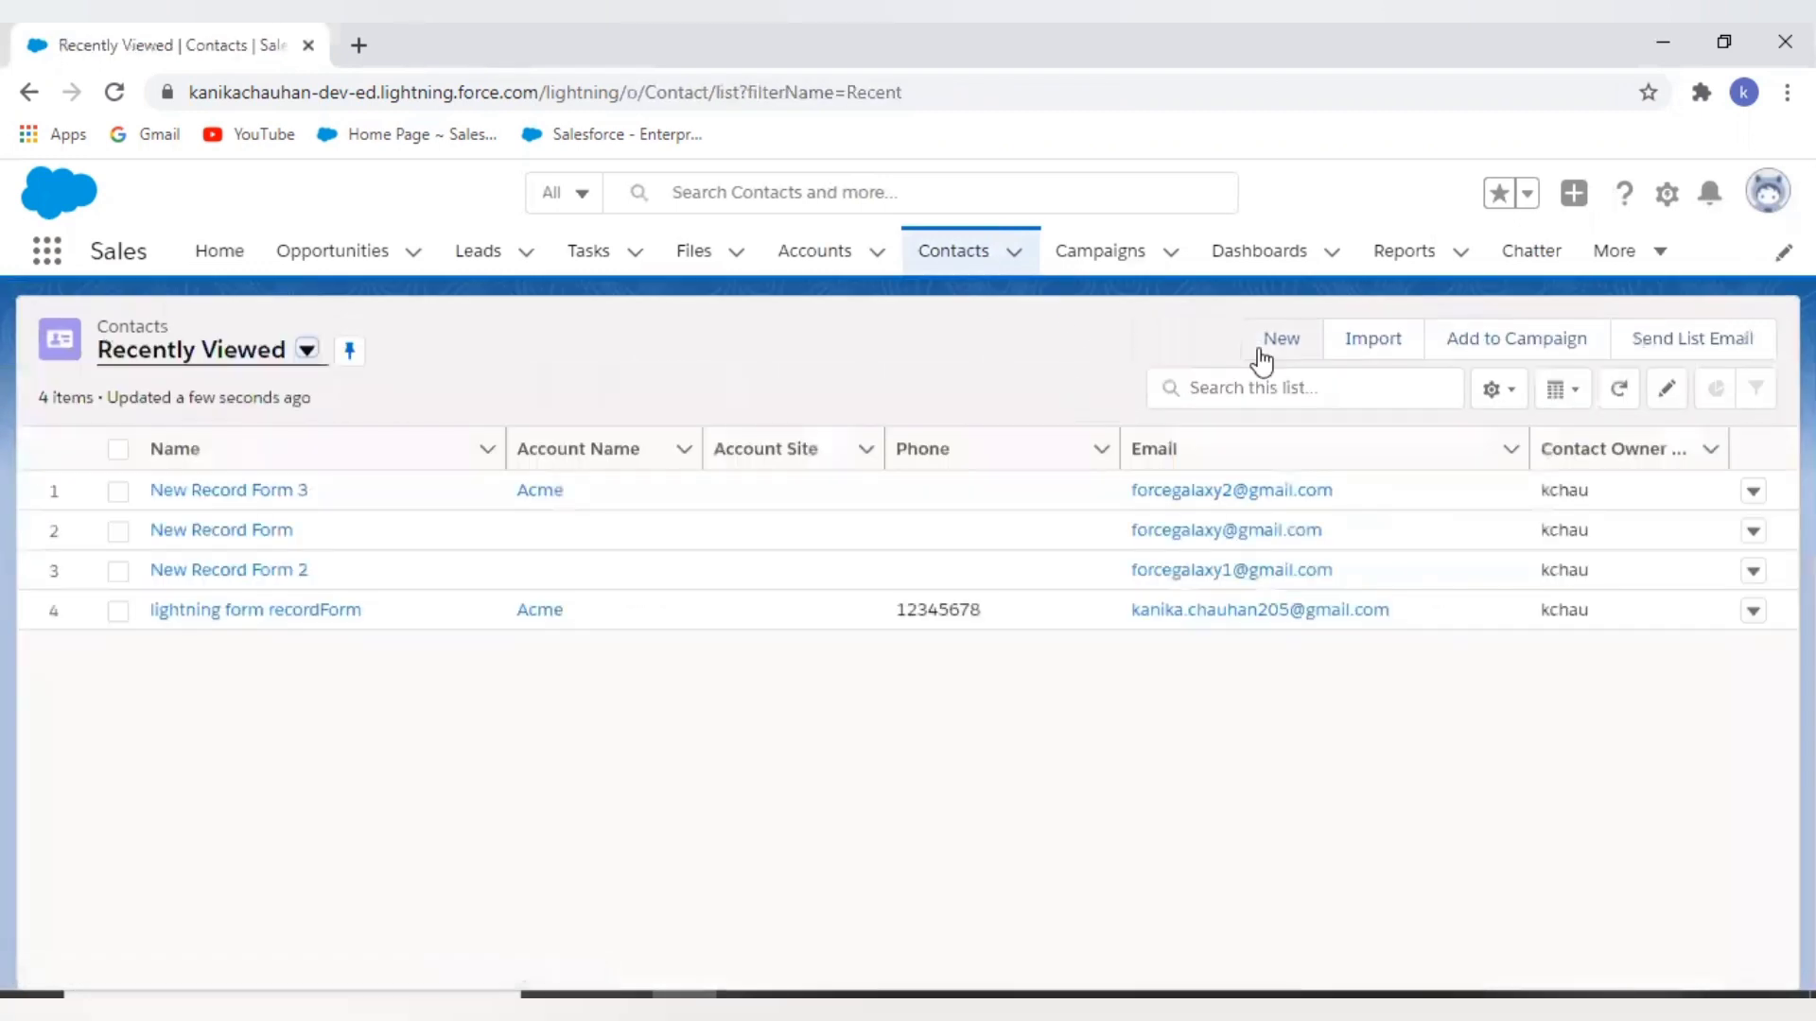
click(1259, 350)
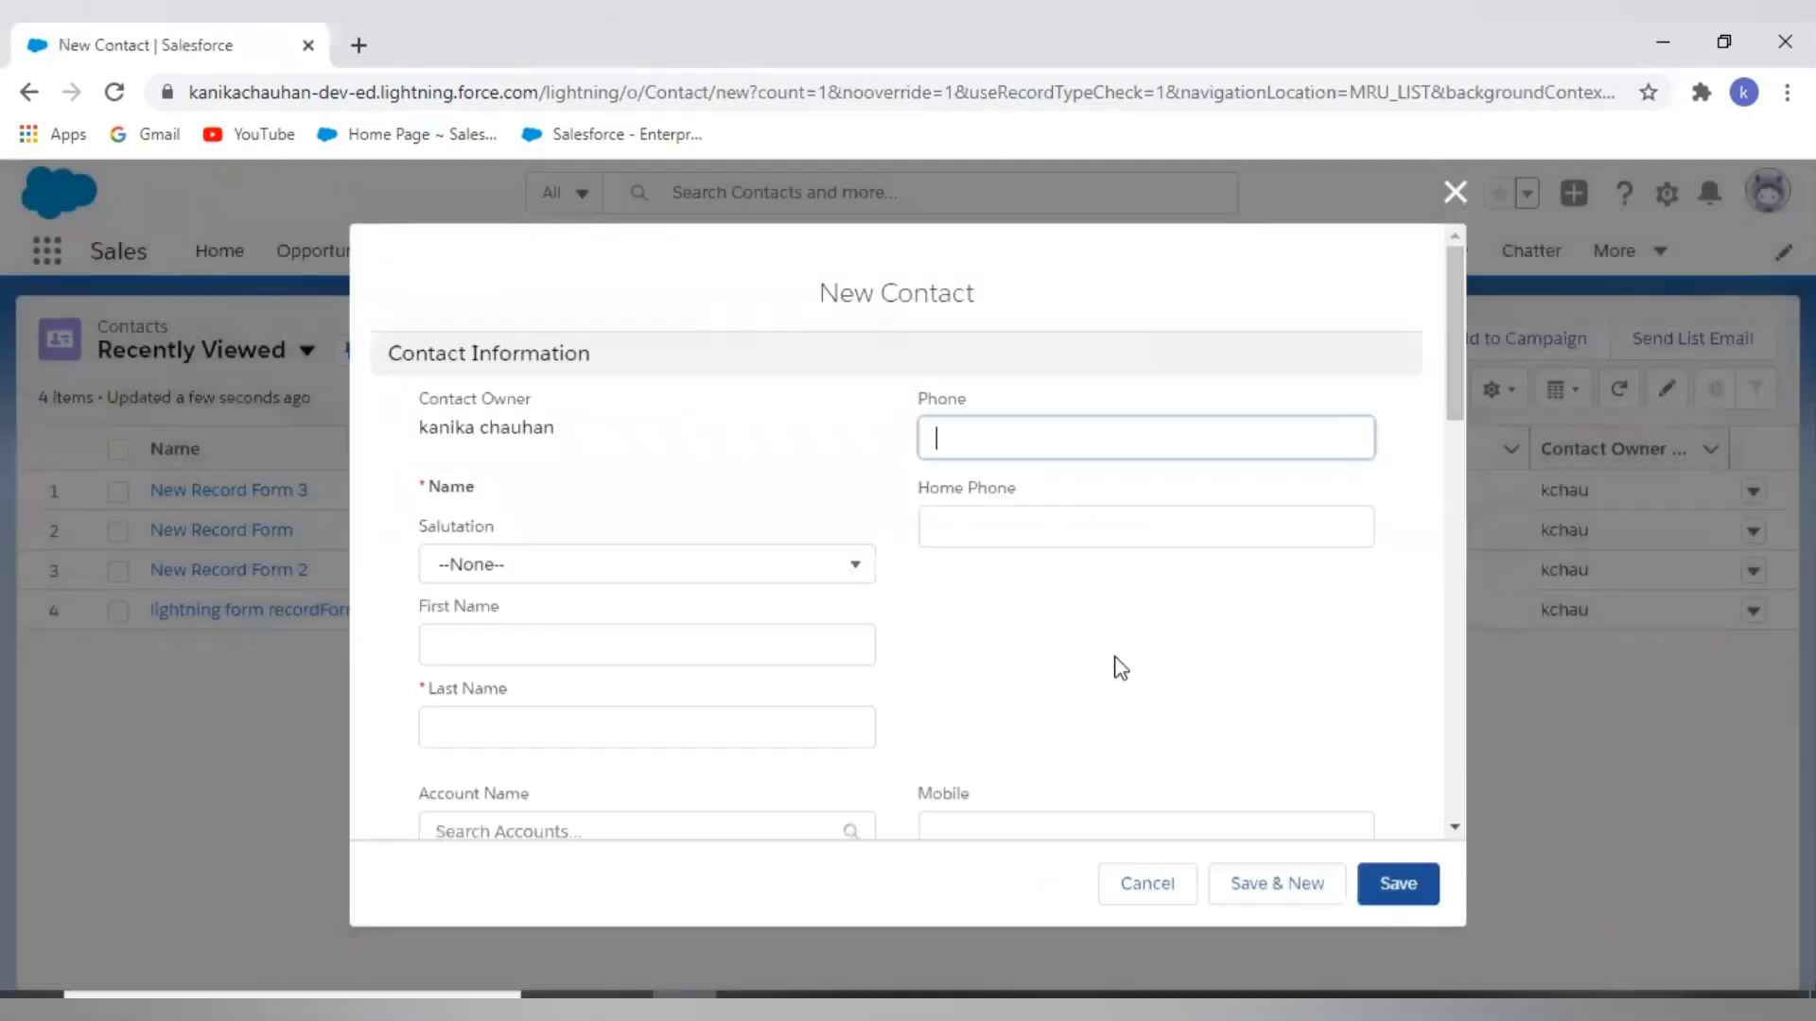
scroll(1084, 628, down, 10)
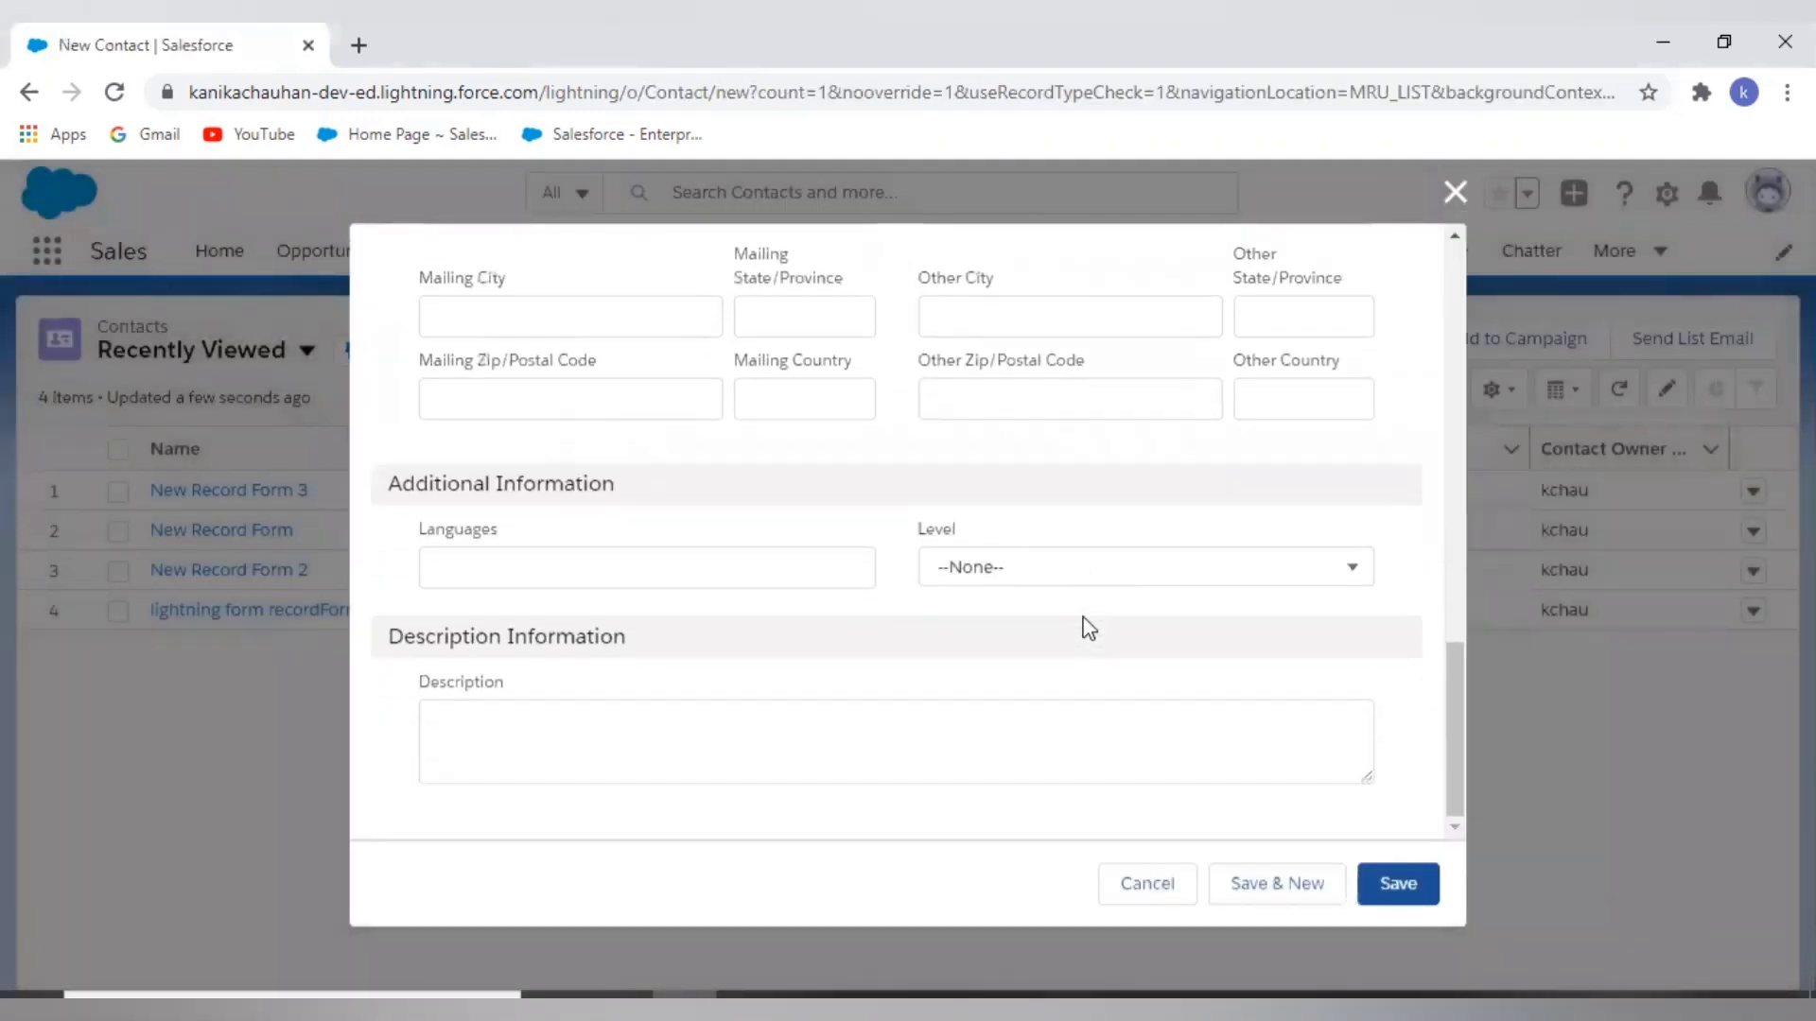
scroll(1089, 628, up, 7)
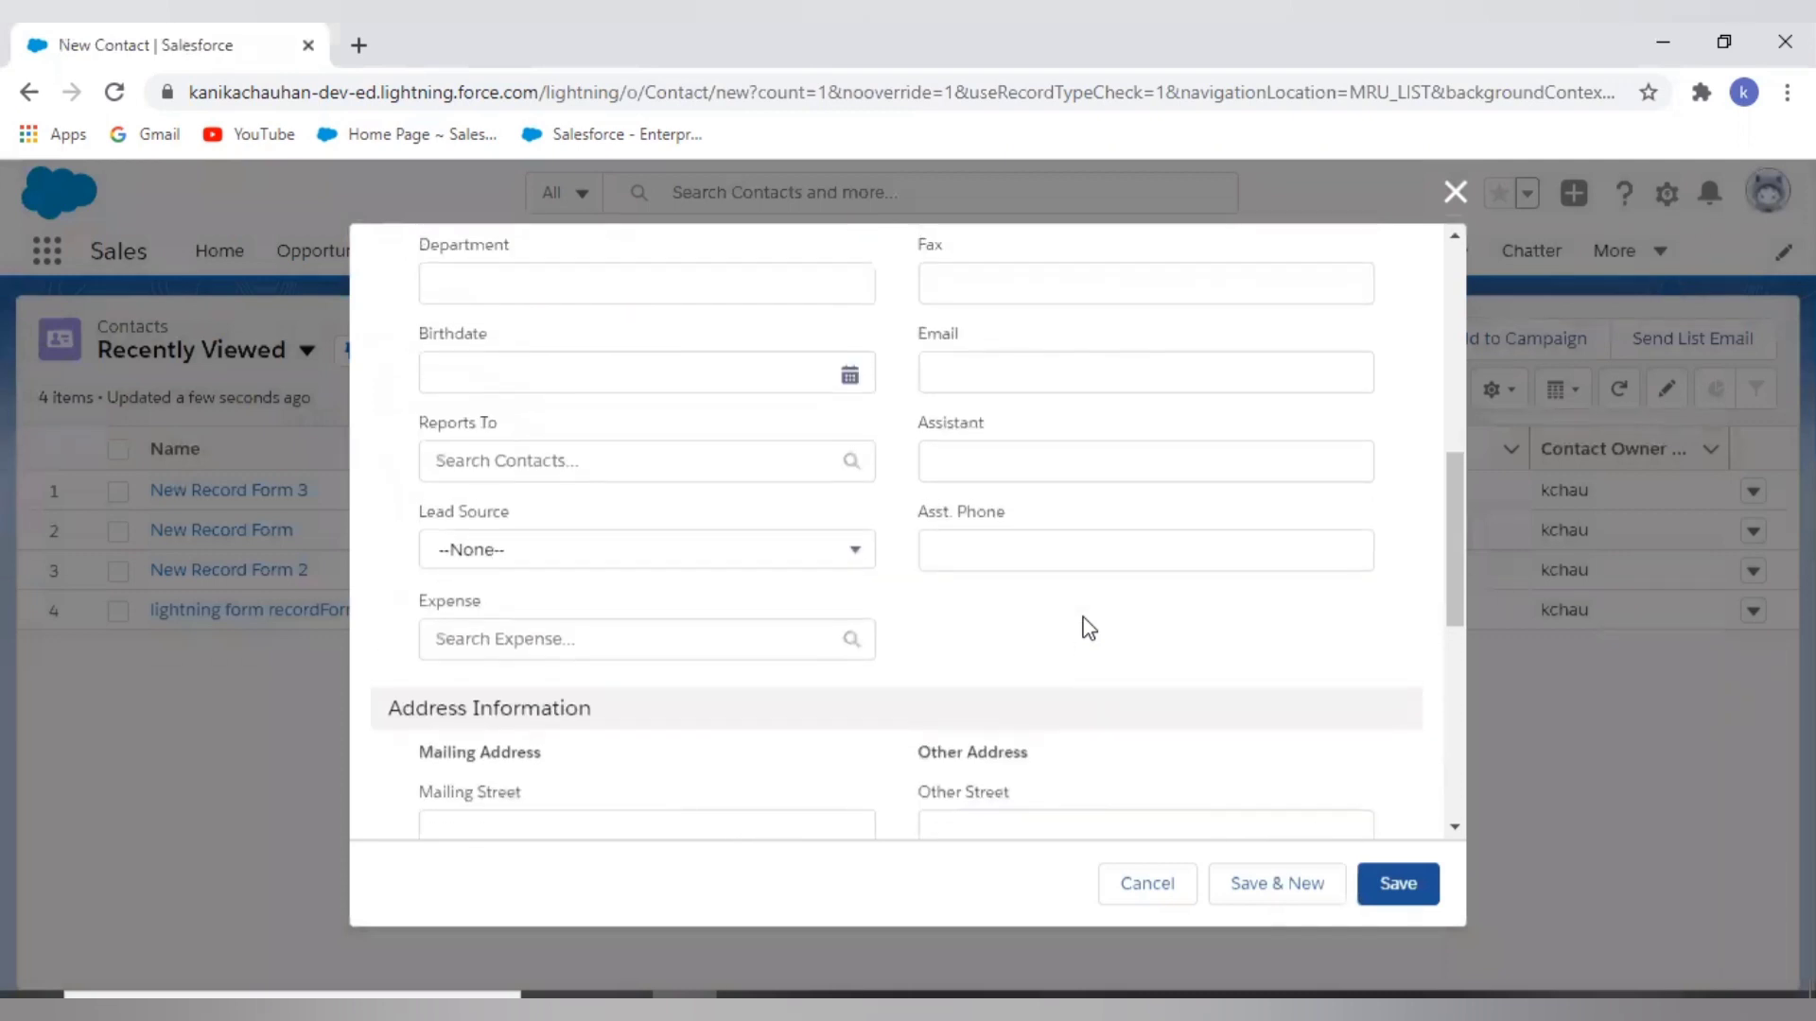
scroll(1088, 628, up, 5)
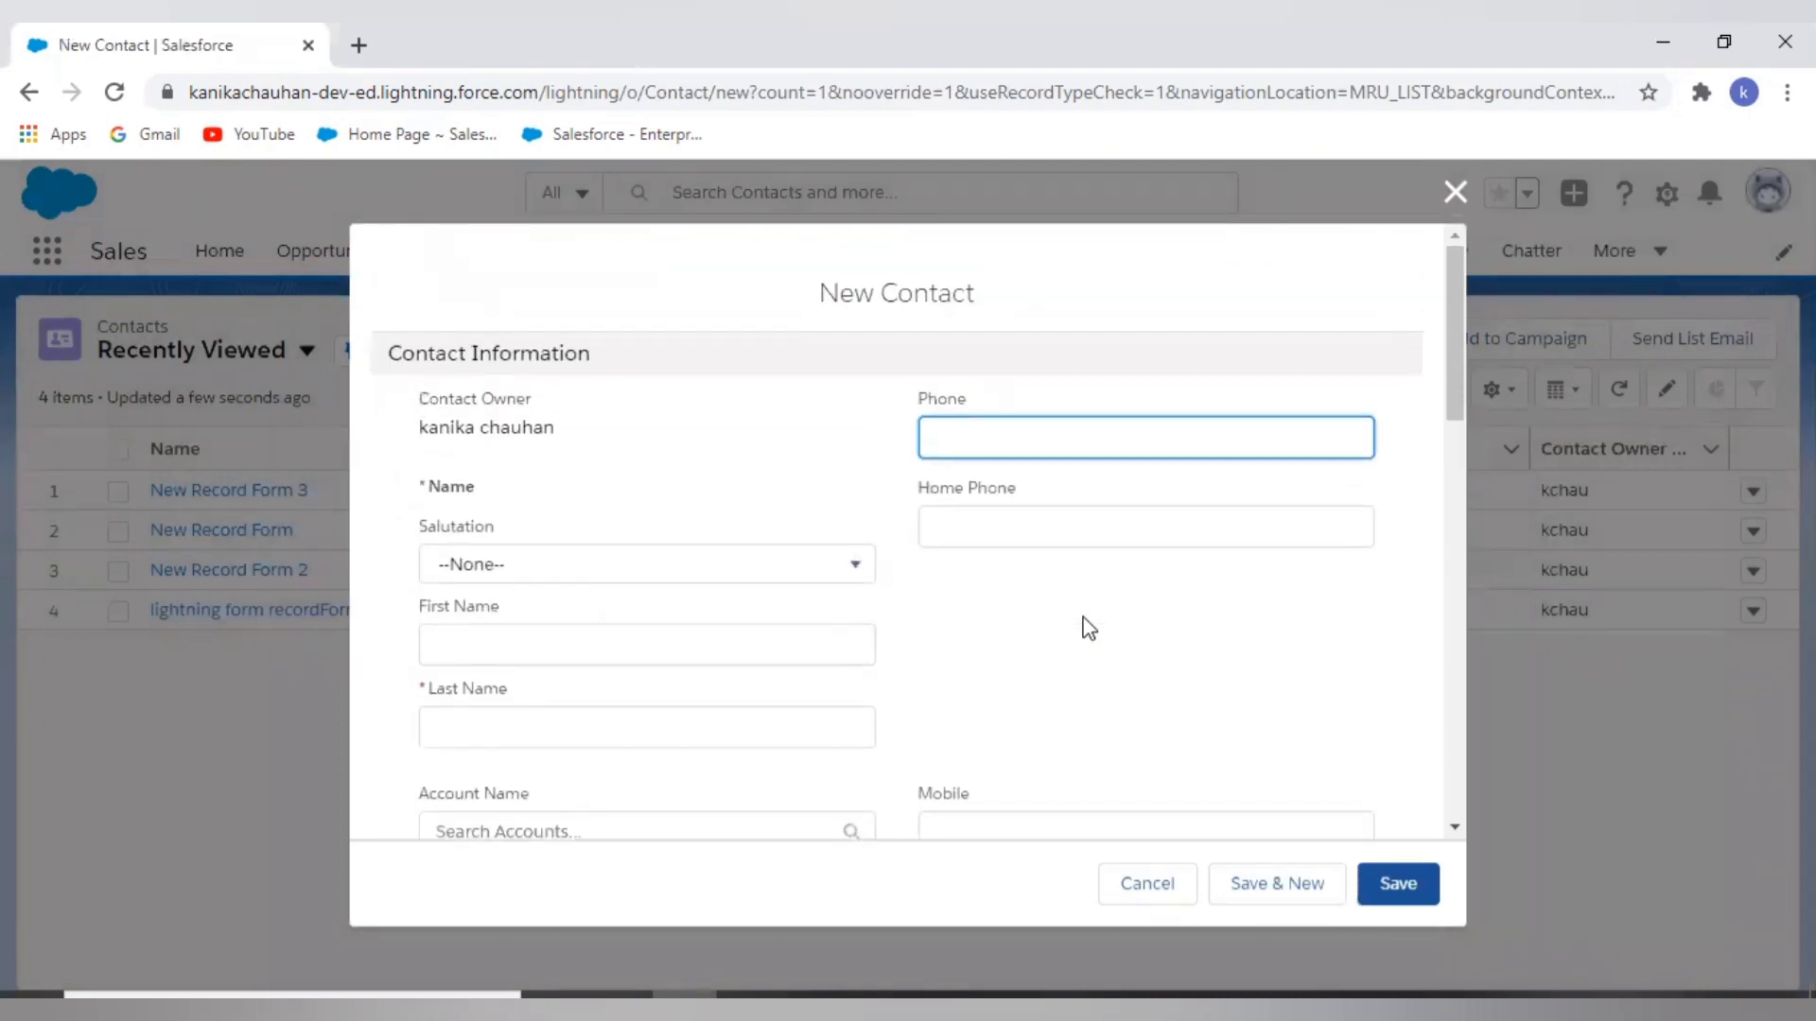
scroll(1088, 630, down, 8)
click(1144, 885)
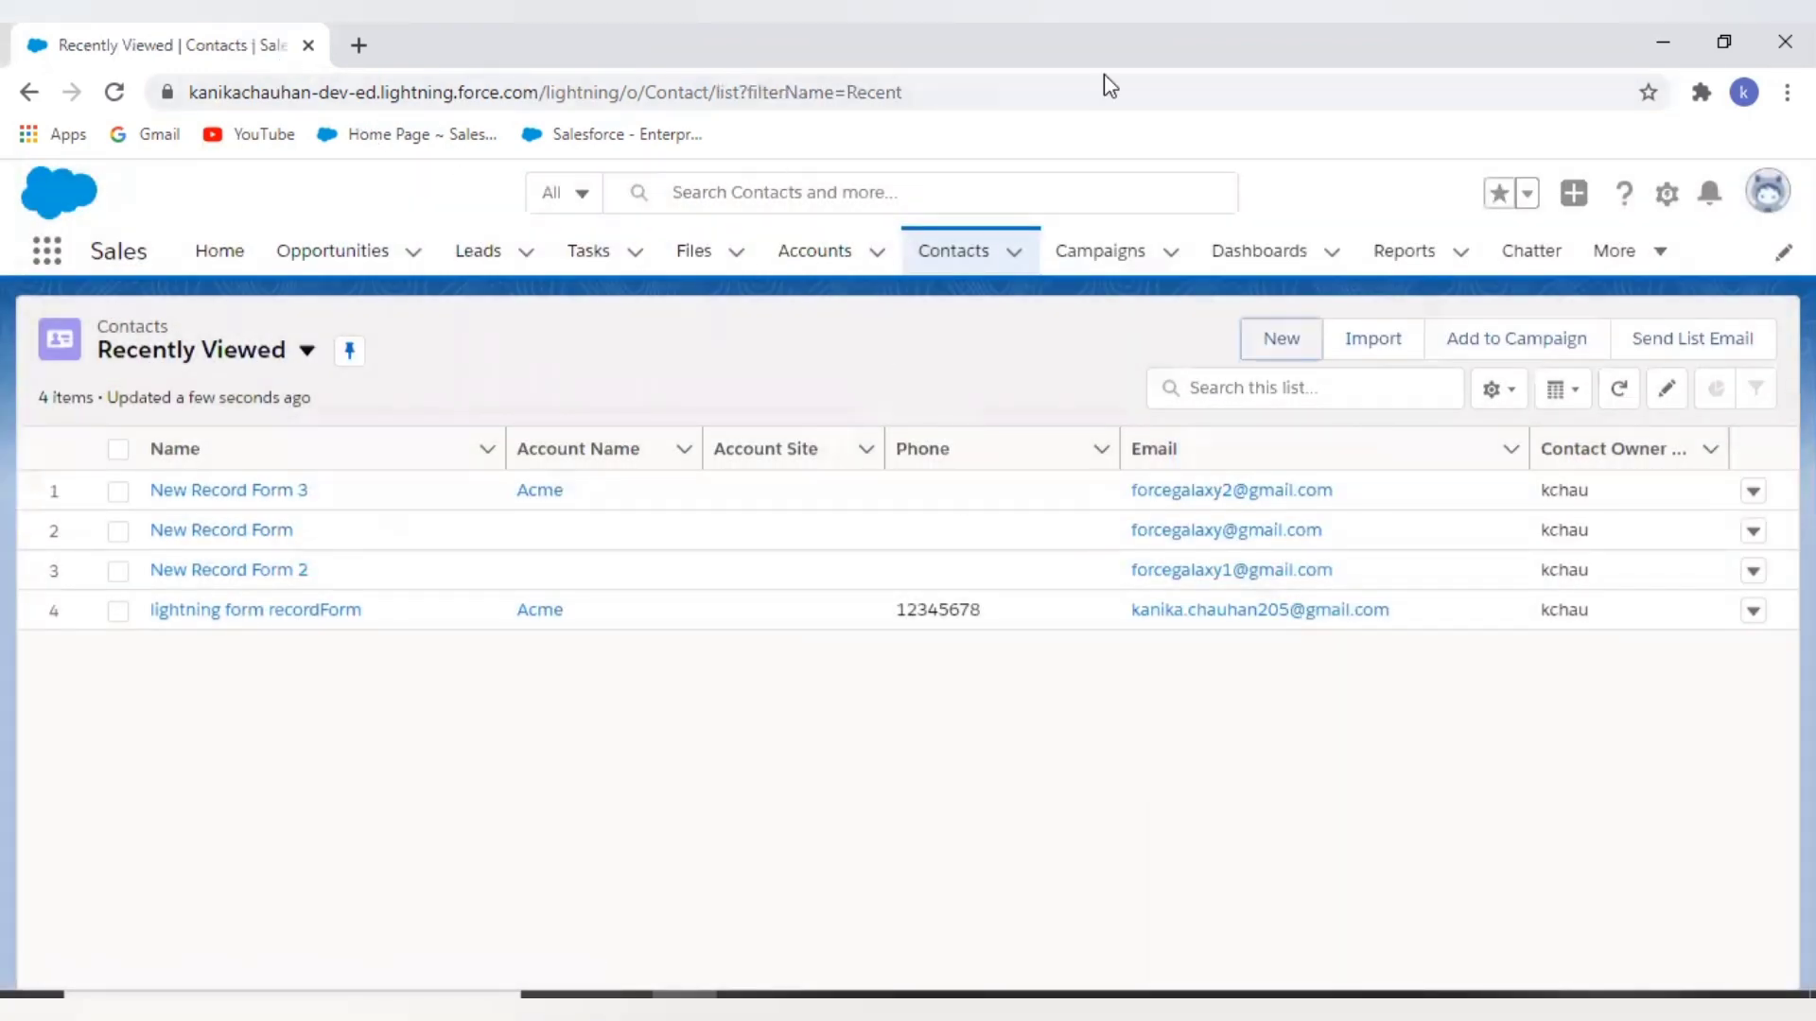